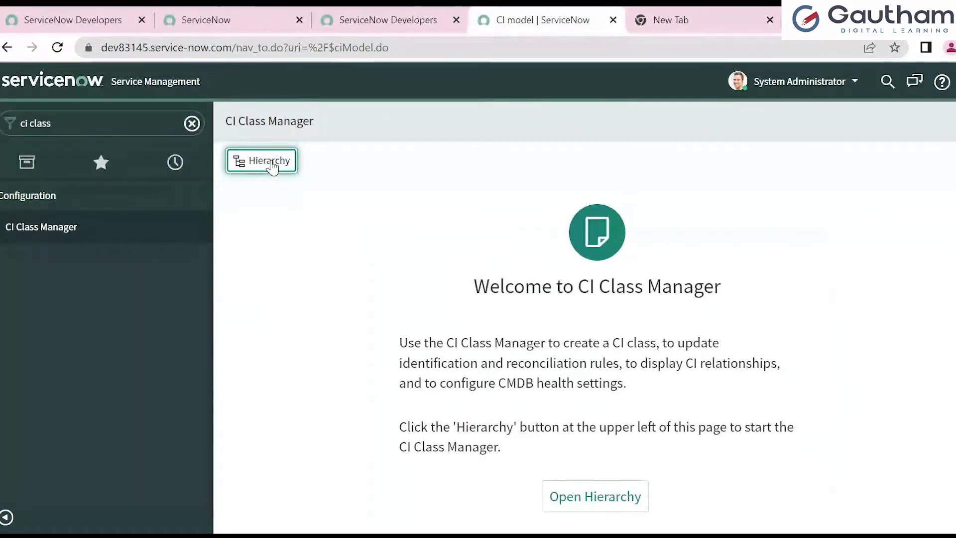
Open the CI class hierarchy and search the classes for "window".
click(272, 169)
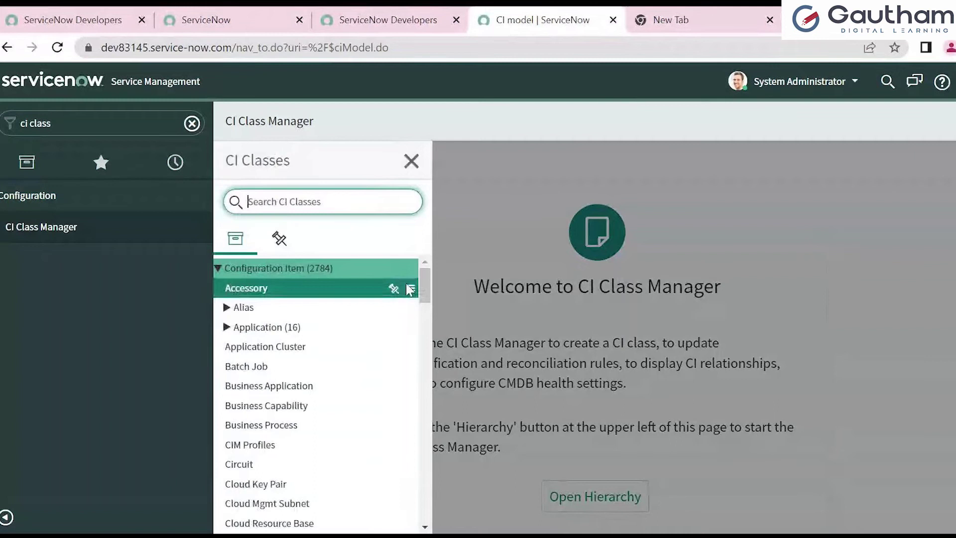
mouse_move(426, 275)
mouse_down()
mouse_move(426, 508)
mouse_move(427, 272)
mouse_up()
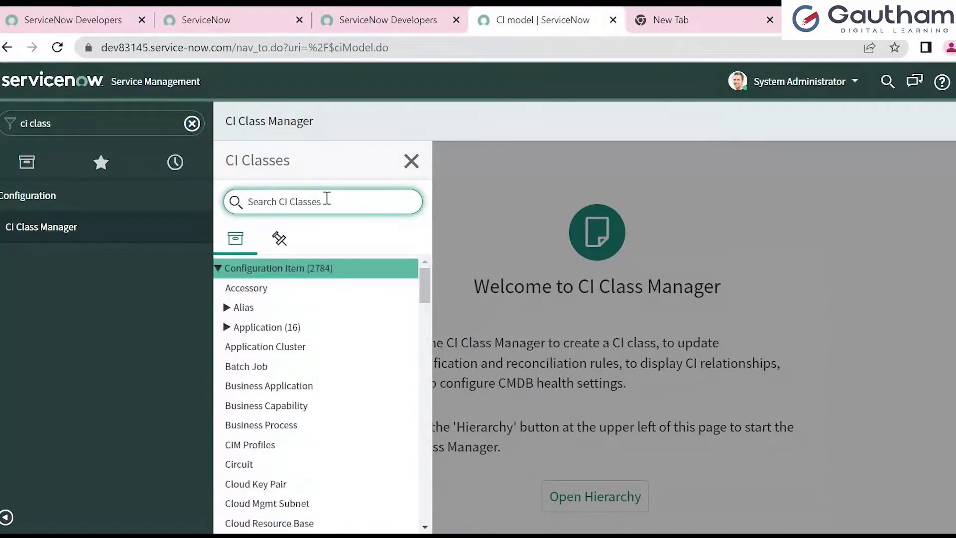
text(window)
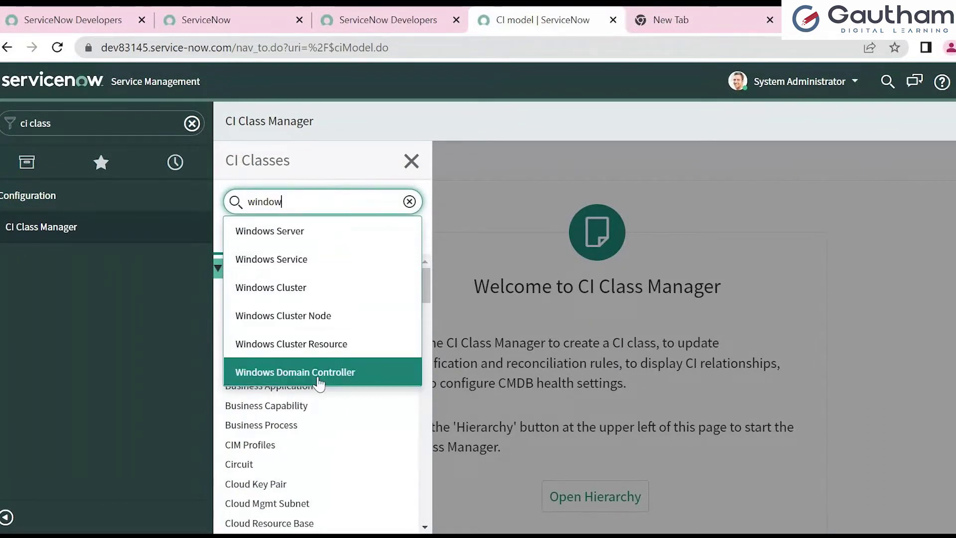
Replace the class search with "linux" and open the Linux Server class.
click(308, 204)
key(BackSpace)
key(BackSpace)
key(BackSpace)
key(BackSpace)
key(BackSpace)
key(BackSpace)
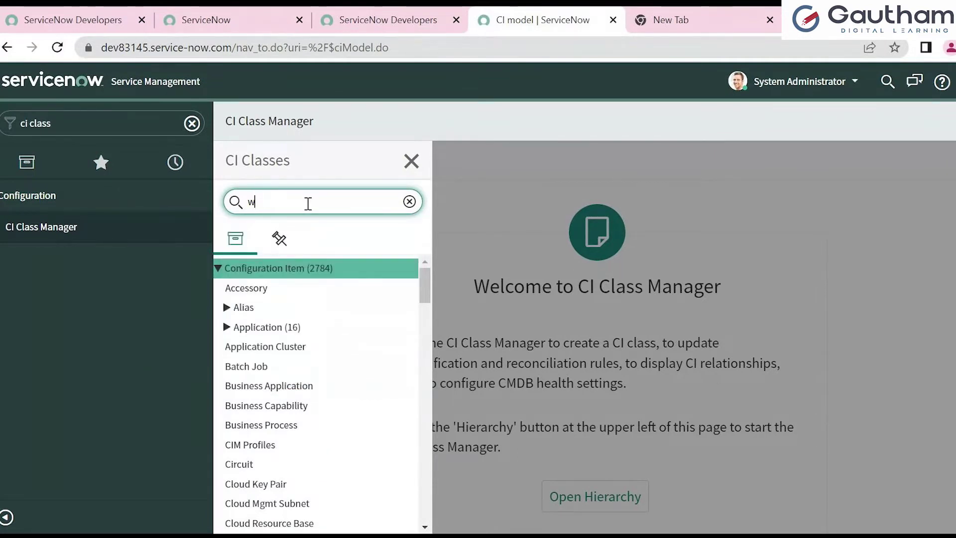
text(linux)
click(299, 233)
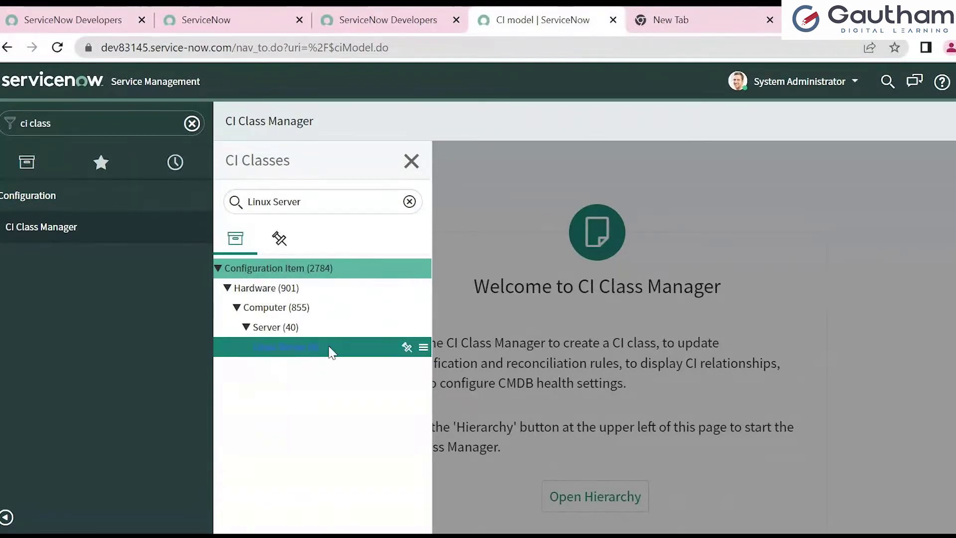
click(289, 348)
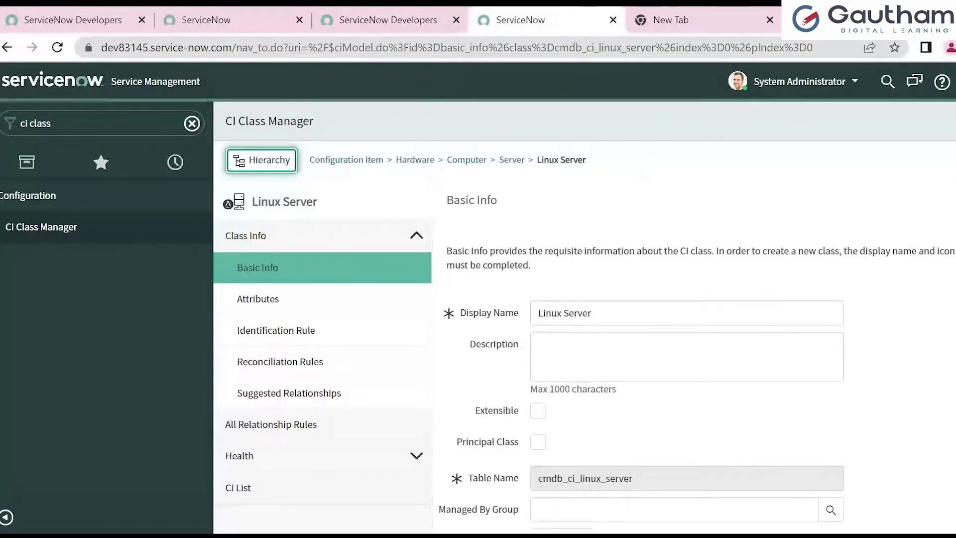
Review the basic info of the Linux Server class, including its display name, table name and managing group.
scroll(692, 373, down, 2)
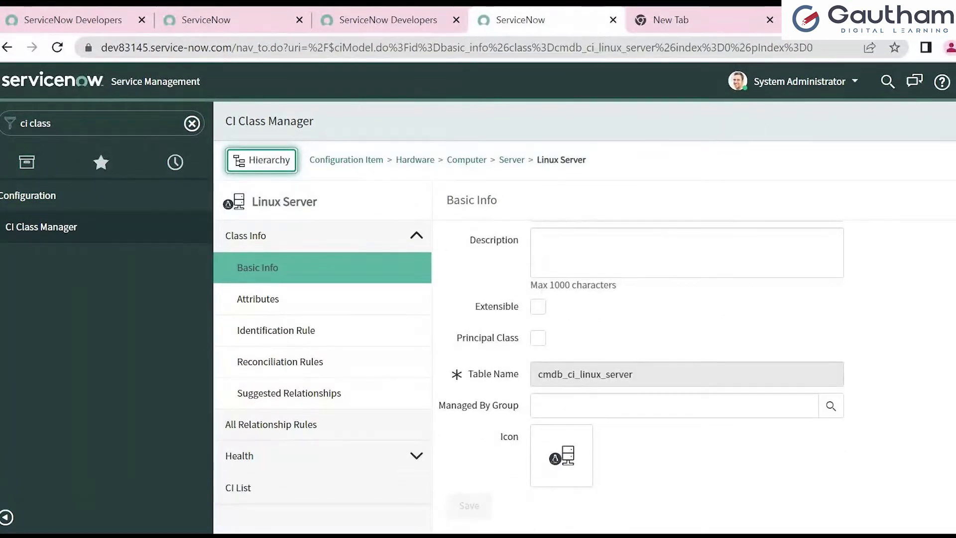
scroll(642, 374, up, 1)
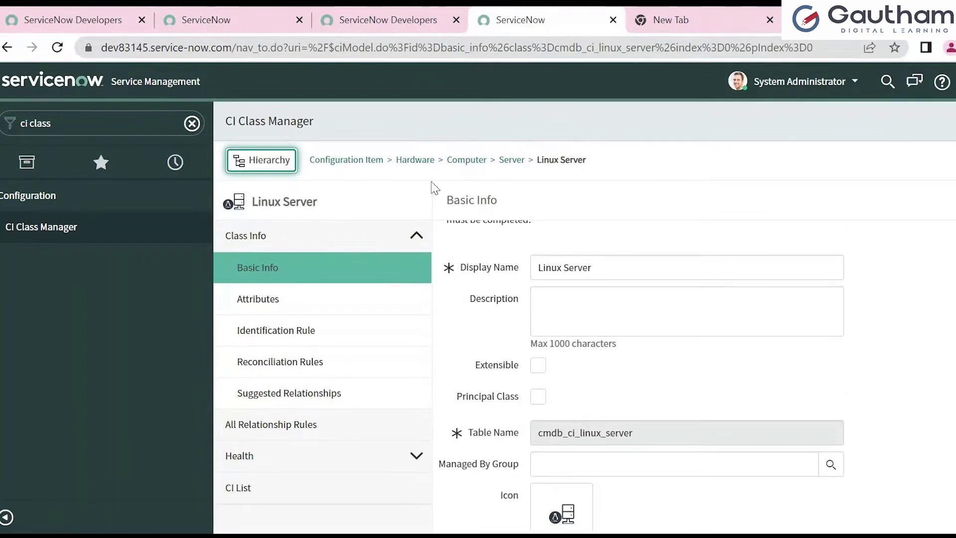
scroll(688, 374, down, 1)
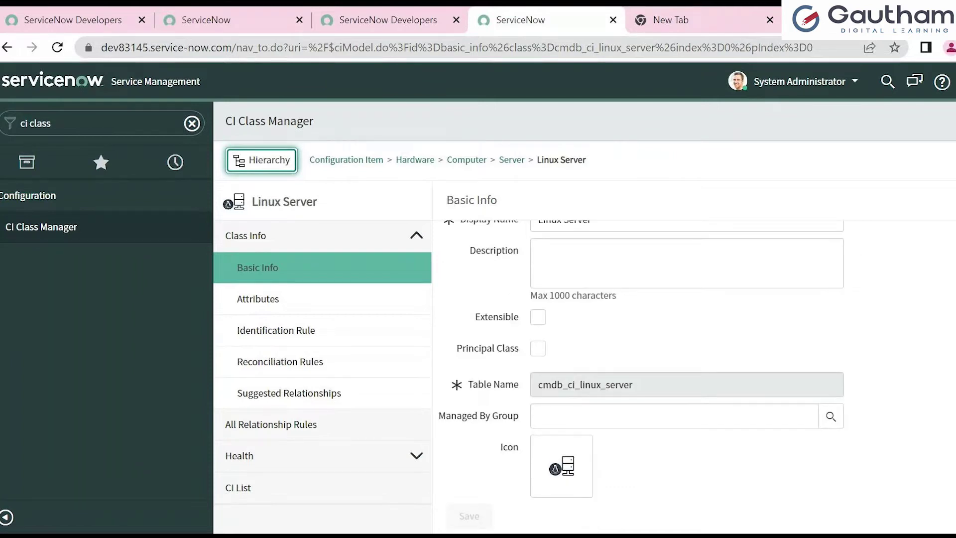
scroll(688, 374, up, 1)
scroll(642, 374, up, 1)
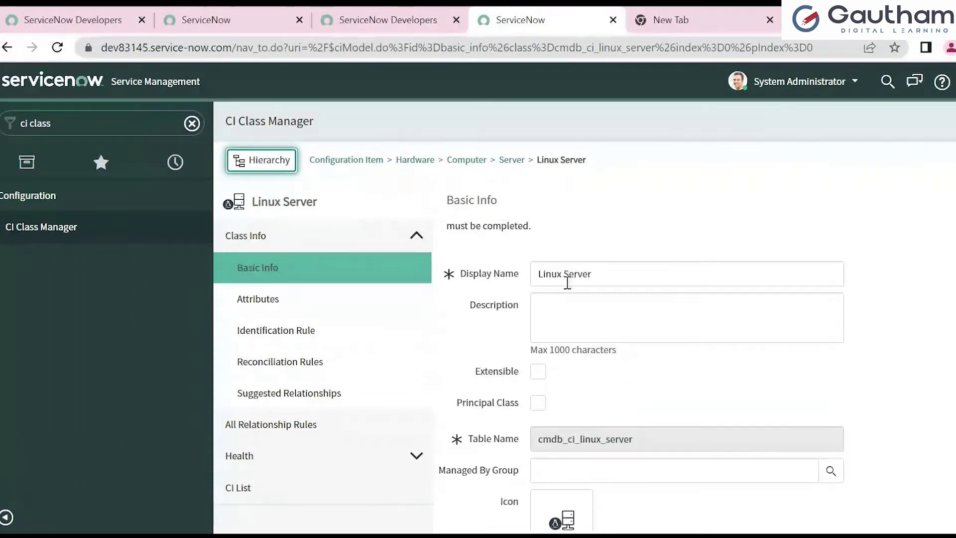
double_click(632, 439)
scroll(792, 416, down, 1)
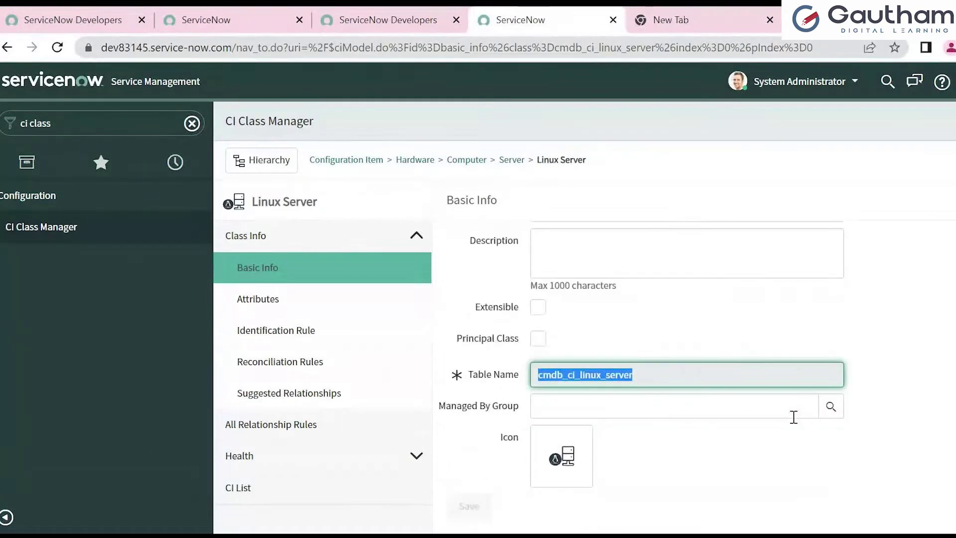
Browse the available class icons, accept the current Linux Server icon and save the basic info.
click(580, 465)
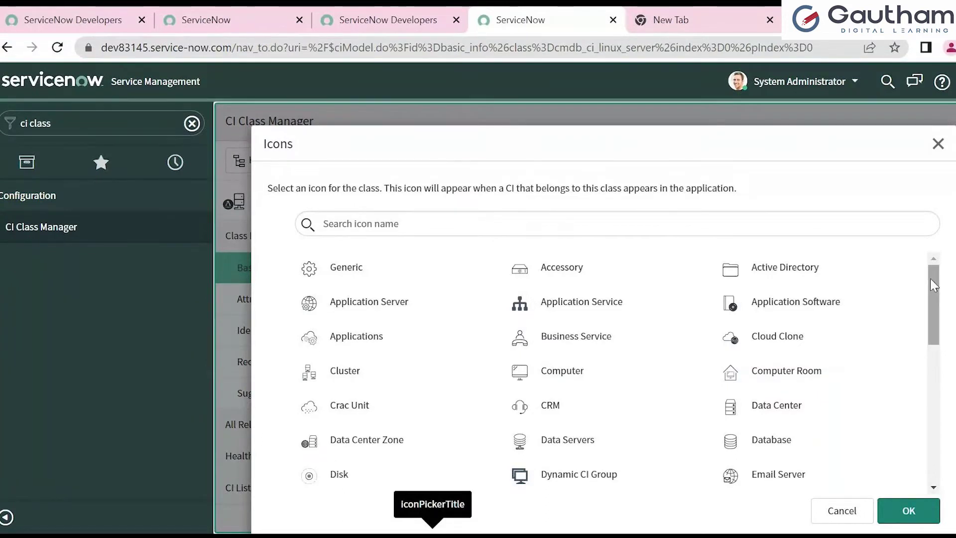
mouse_move(931, 278)
mouse_down()
mouse_move(943, 422)
mouse_move(928, 279)
mouse_up()
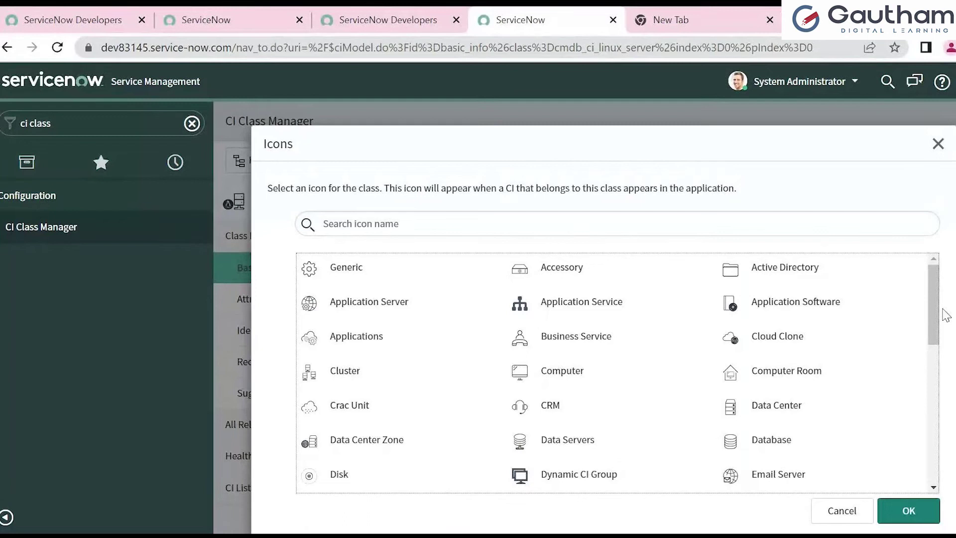
drag(935, 301, 936, 431)
click(904, 509)
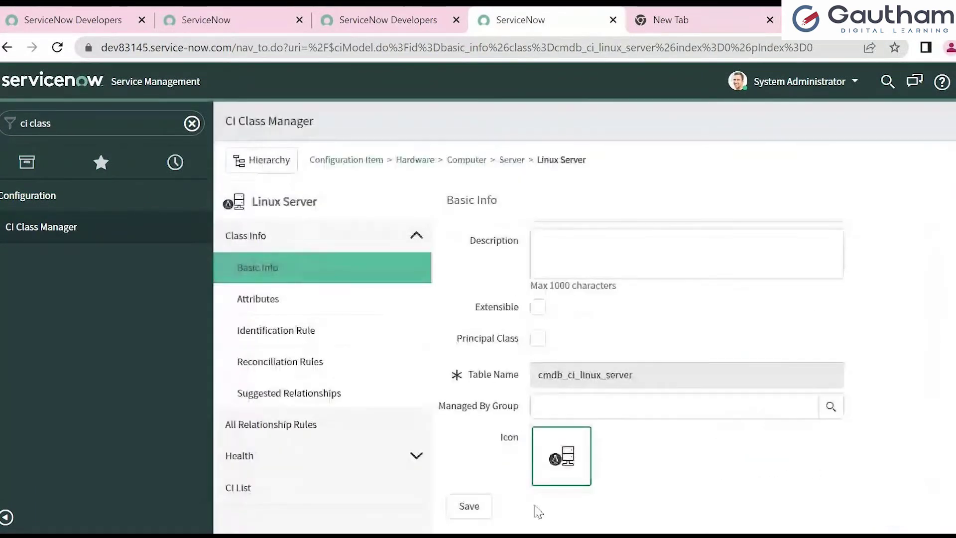
click(467, 506)
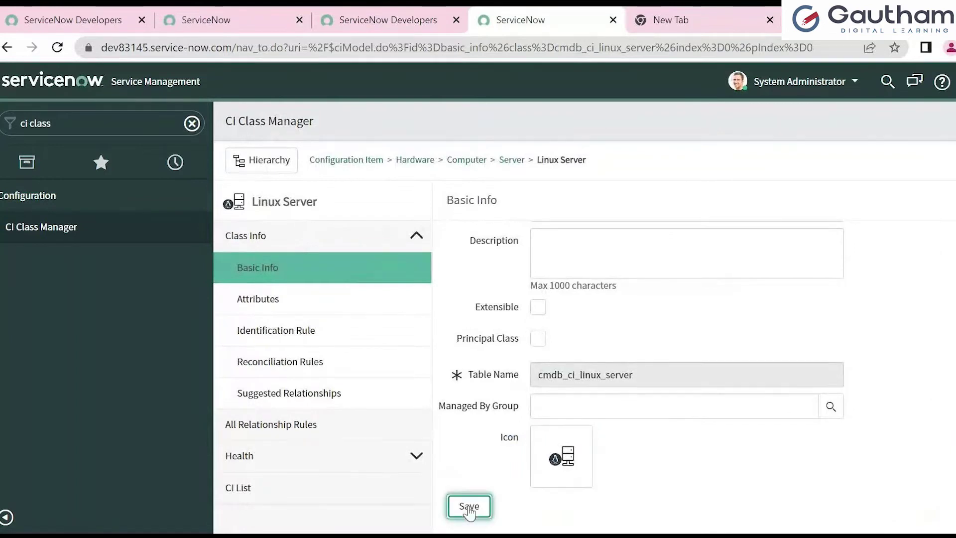
Open the Linux Server attributes and view the derived ones, followed by the added ones.
click(357, 309)
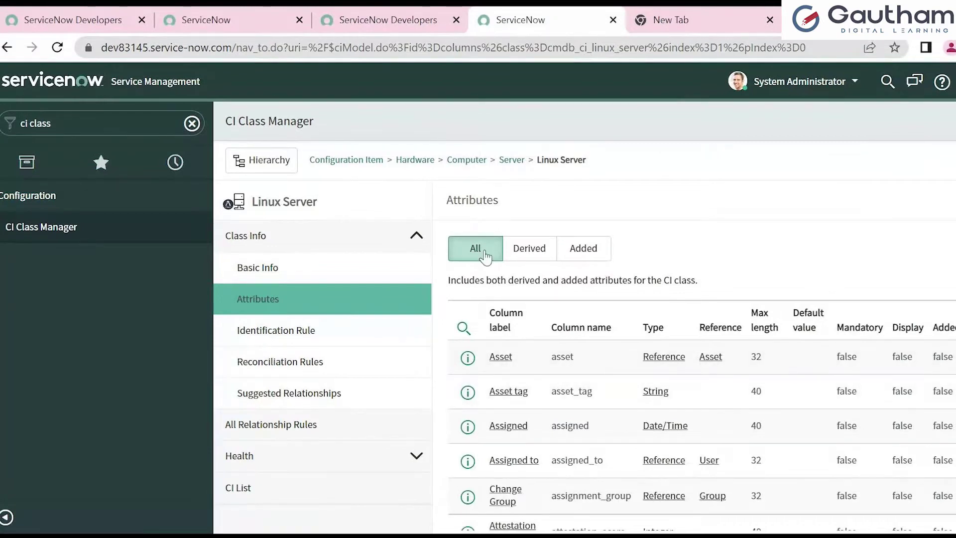
click(528, 256)
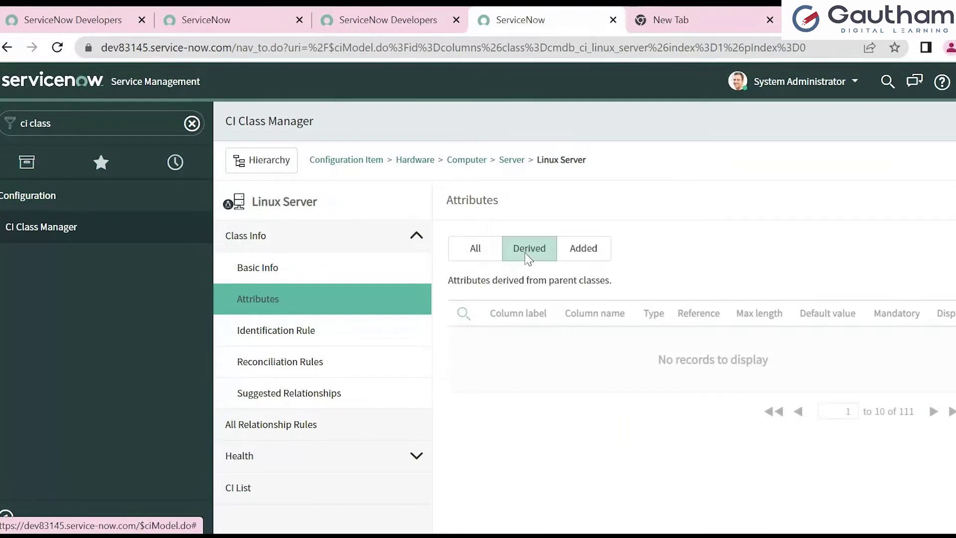
click(583, 258)
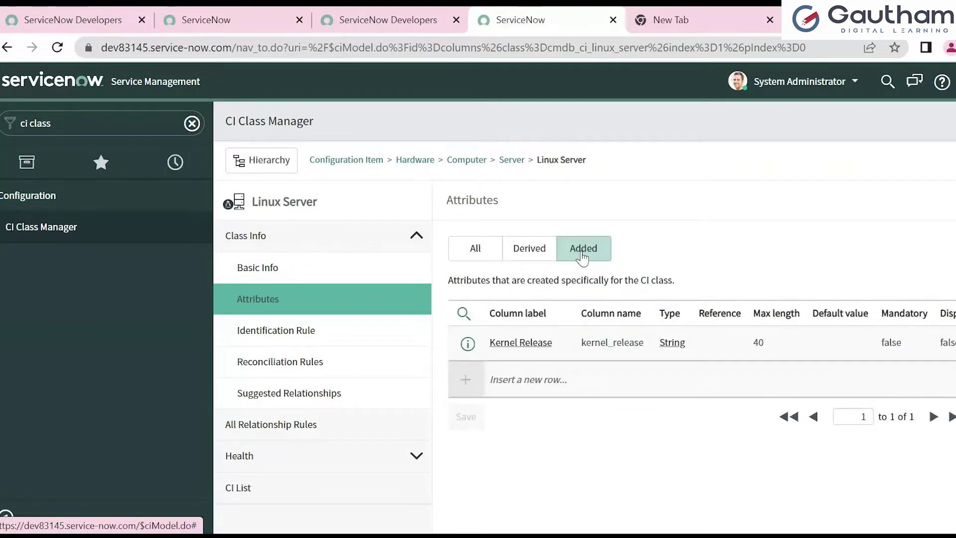
Examine the attributes derived from parent classes on the first and last pages of the list.
click(530, 252)
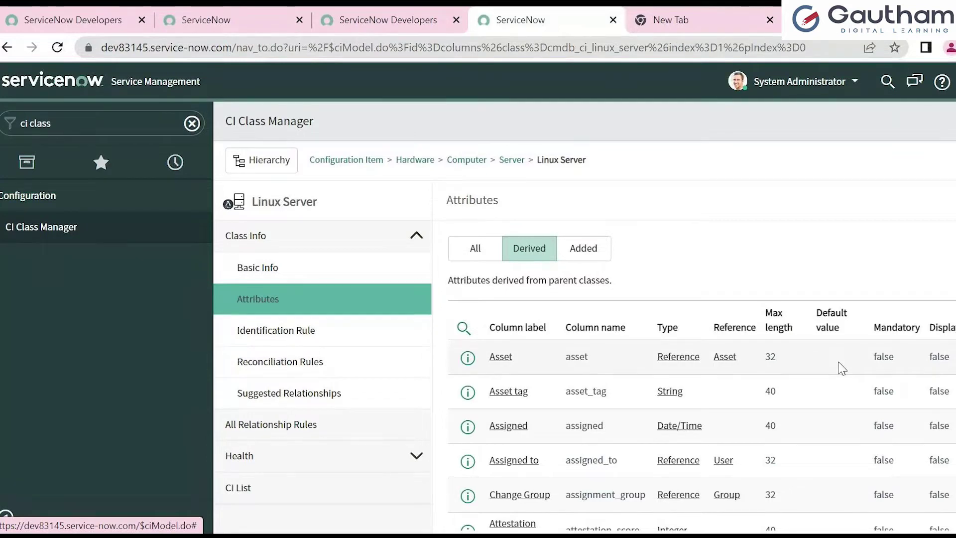
scroll(697, 378, down, 3)
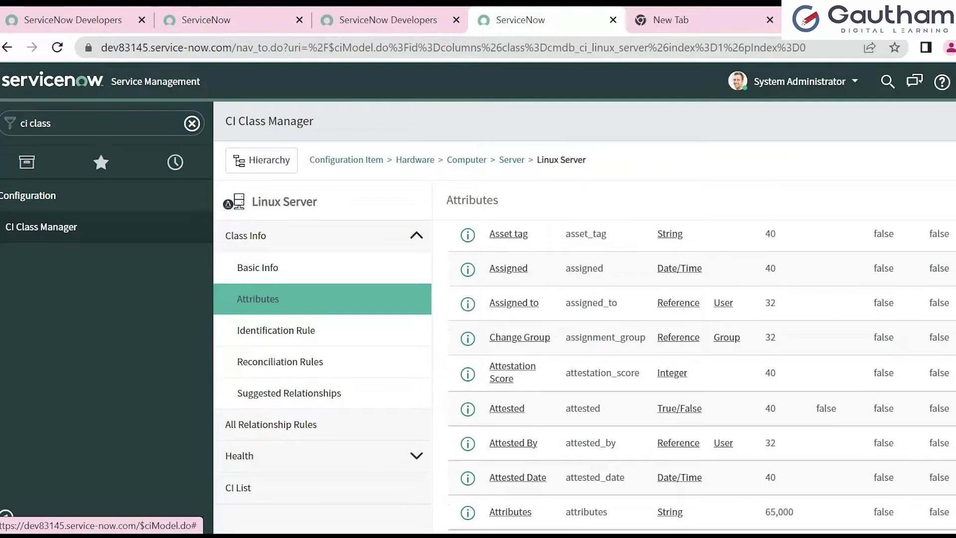
scroll(697, 358, down, 1)
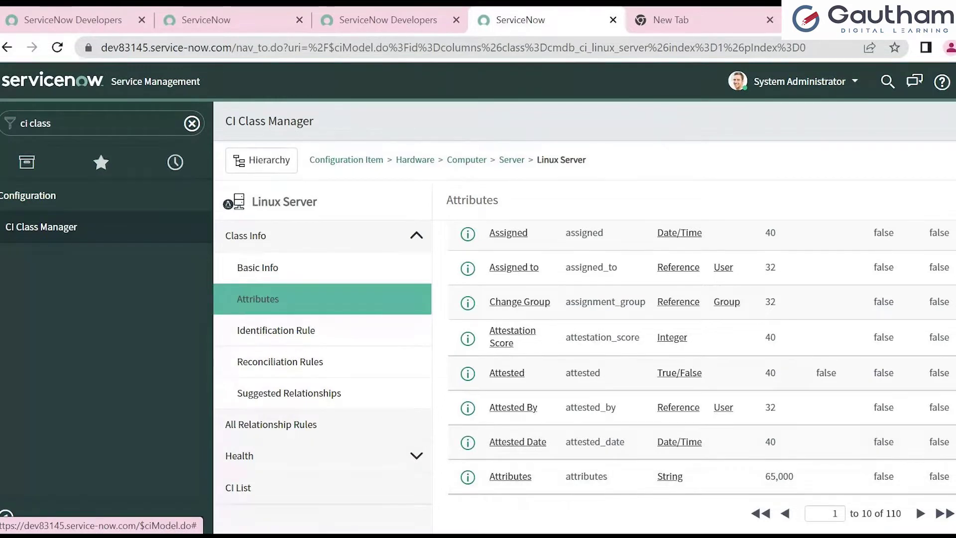
scroll(697, 359, up, 2)
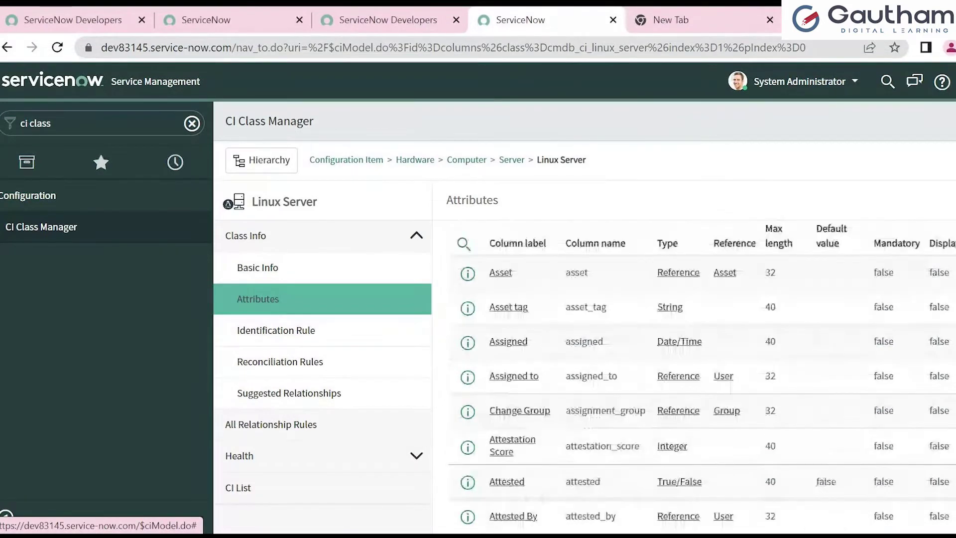
scroll(698, 359, down, 2)
click(940, 523)
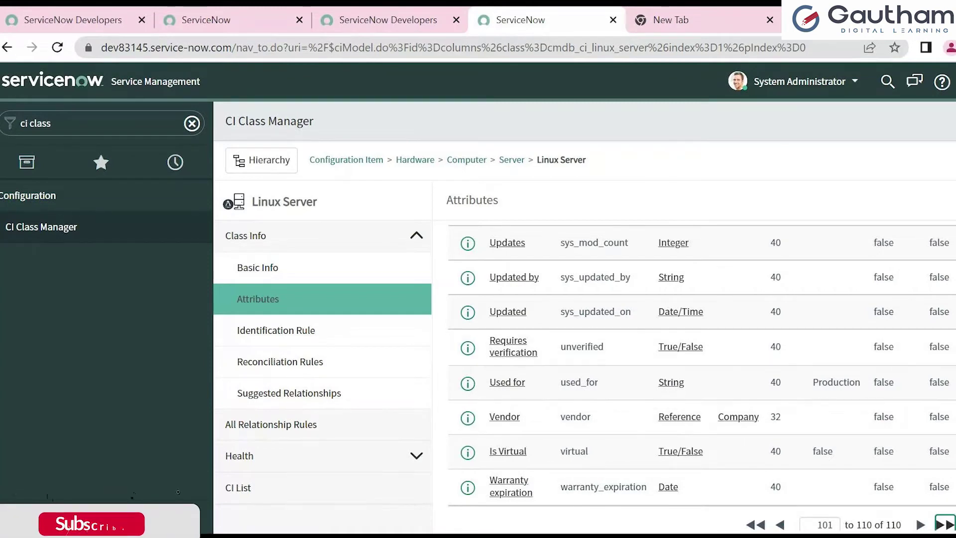
scroll(702, 379, up, 3)
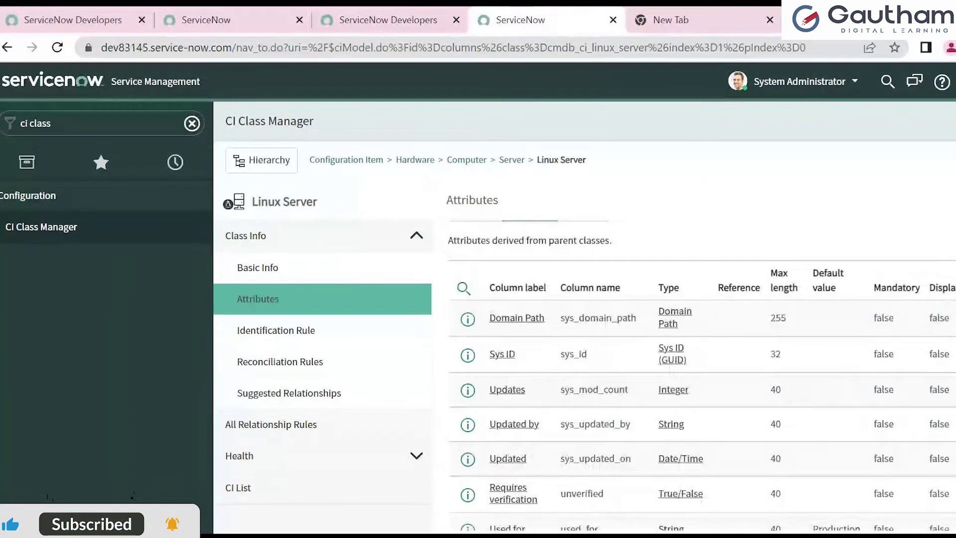
Compare the attributes added specifically for Linux Server with the derived ones, and look through the combined list of all attributes.
click(573, 249)
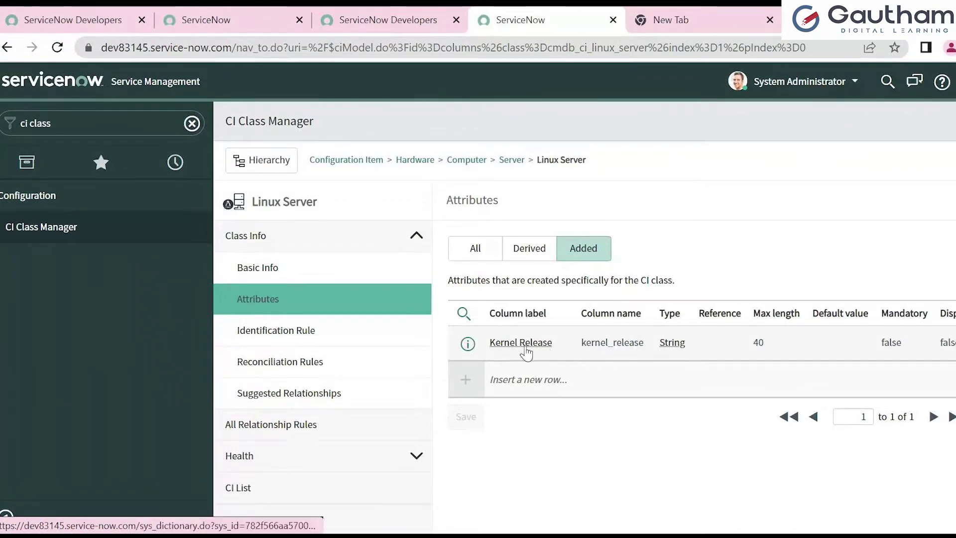
click(515, 260)
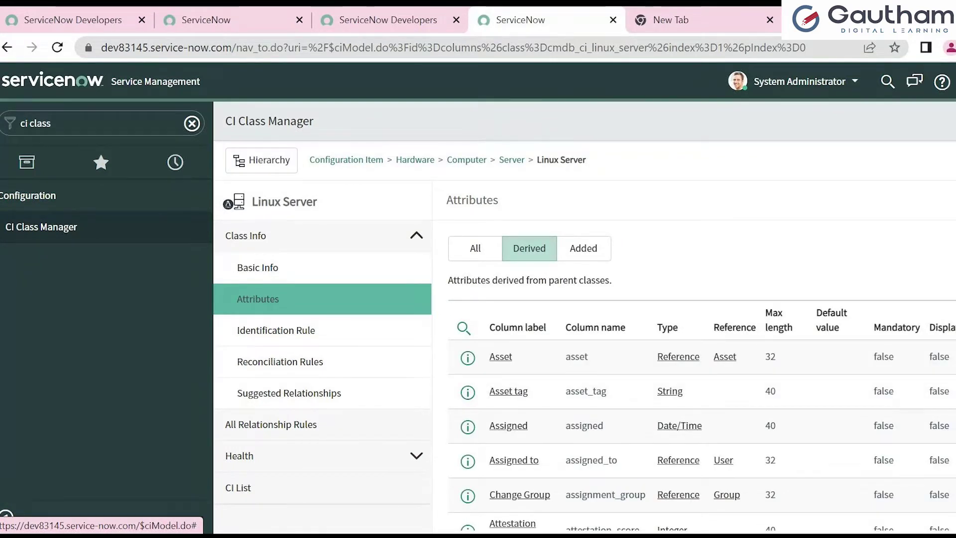
scroll(702, 371, down, 4)
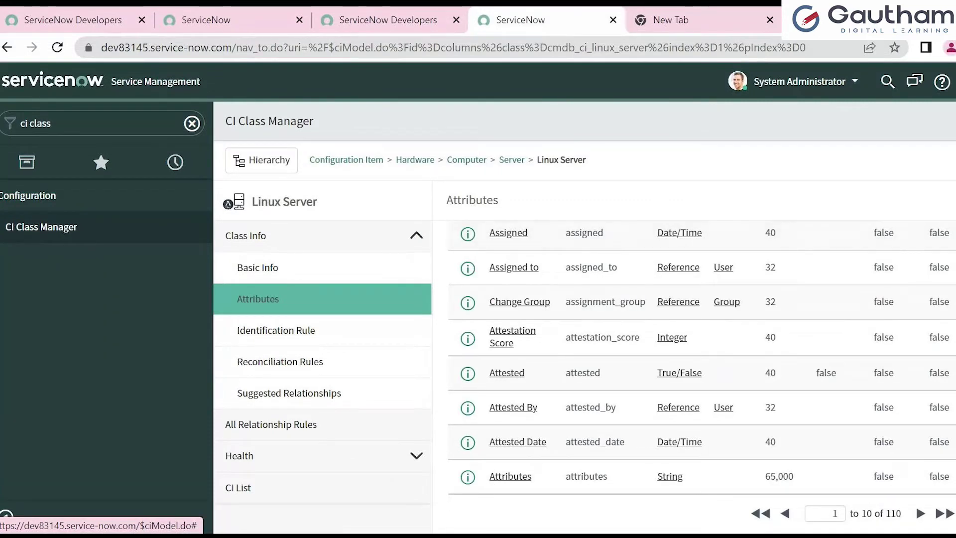
scroll(858, 245, up, 5)
click(584, 248)
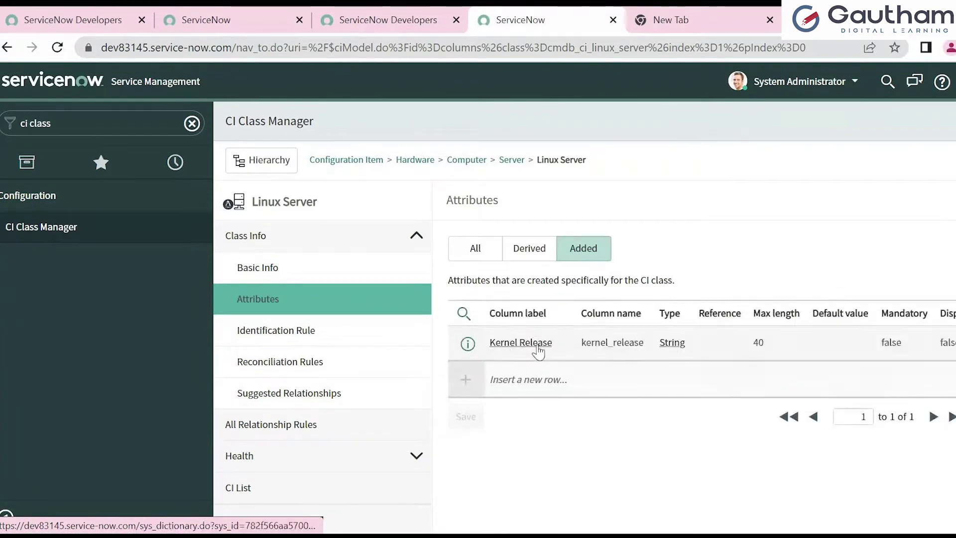
click(475, 256)
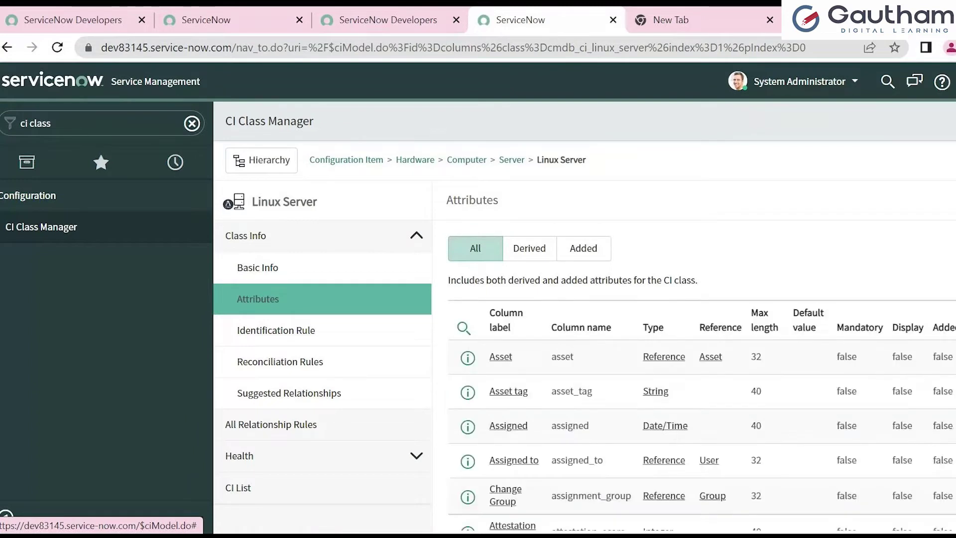
scroll(697, 374, down, 3)
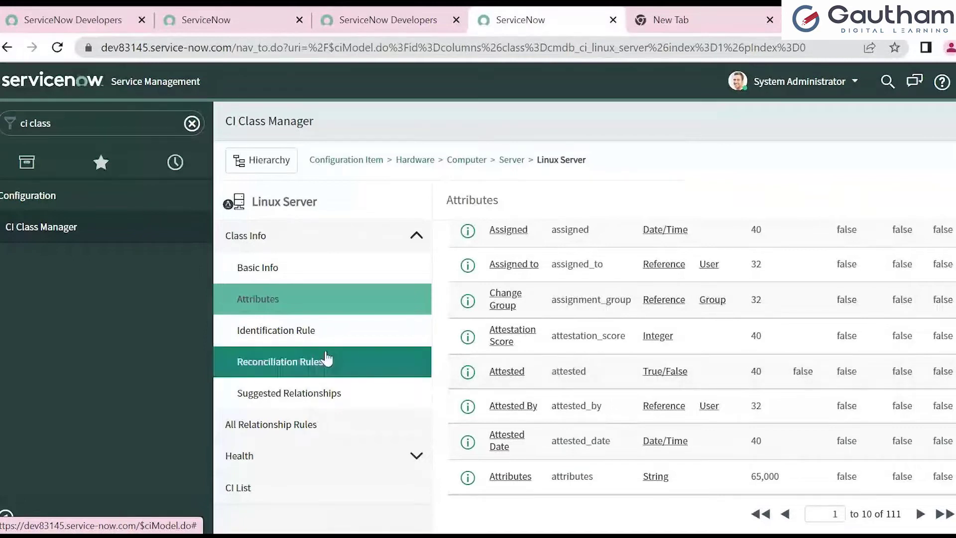
Open the Linux Server identification rule and examine its details and identifier entries.
click(293, 337)
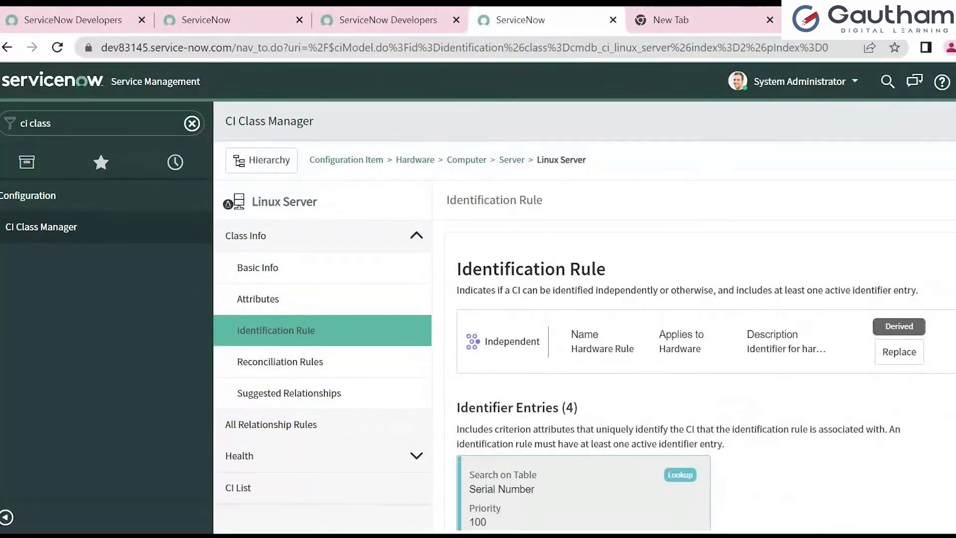
scroll(698, 378, down, 2)
scroll(697, 378, down, 3)
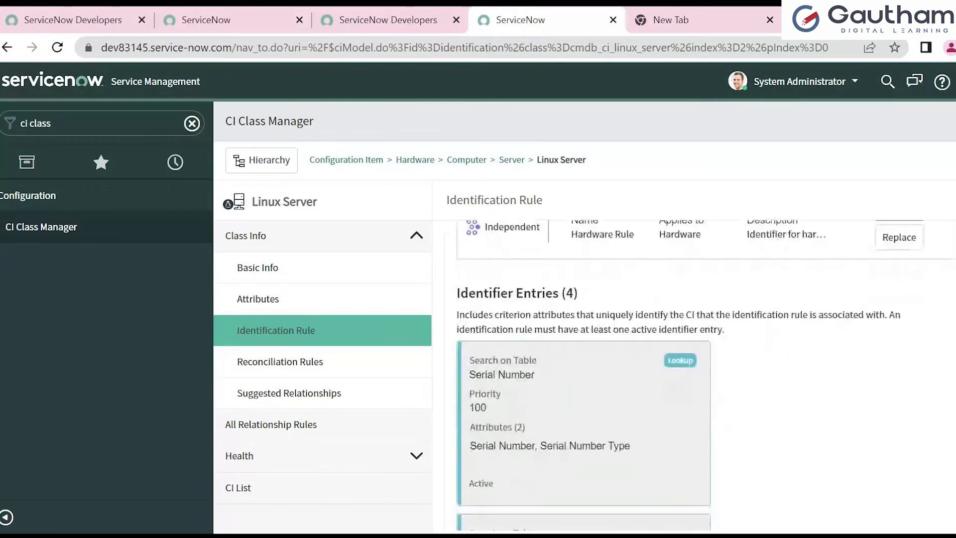
scroll(697, 379, up, 2)
scroll(698, 378, up, 3)
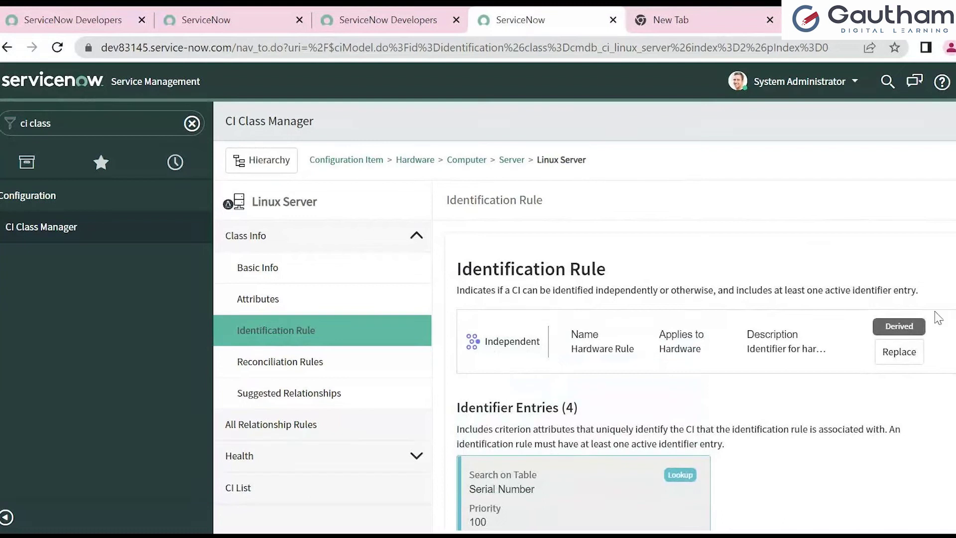
scroll(559, 461, down, 3)
scroll(583, 379, down, 1)
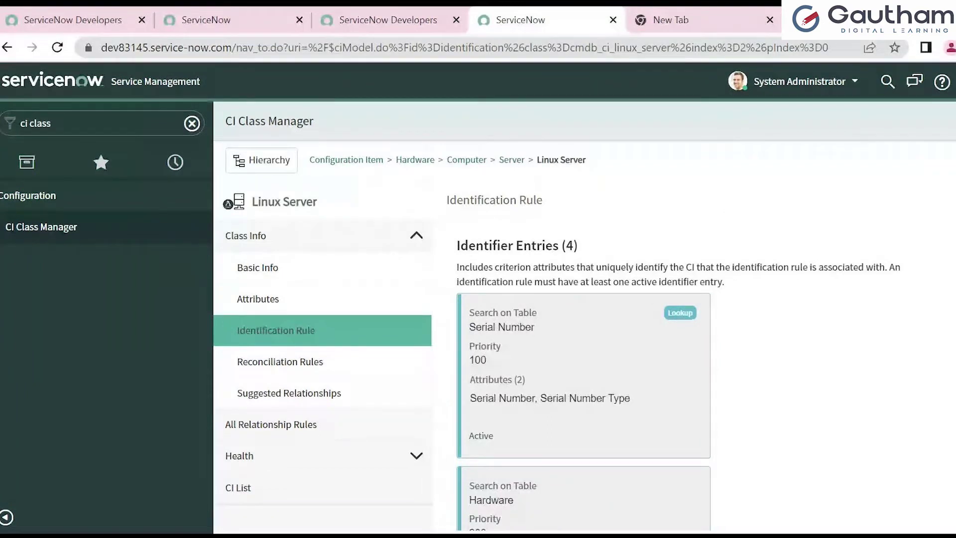
scroll(583, 378, down, 10)
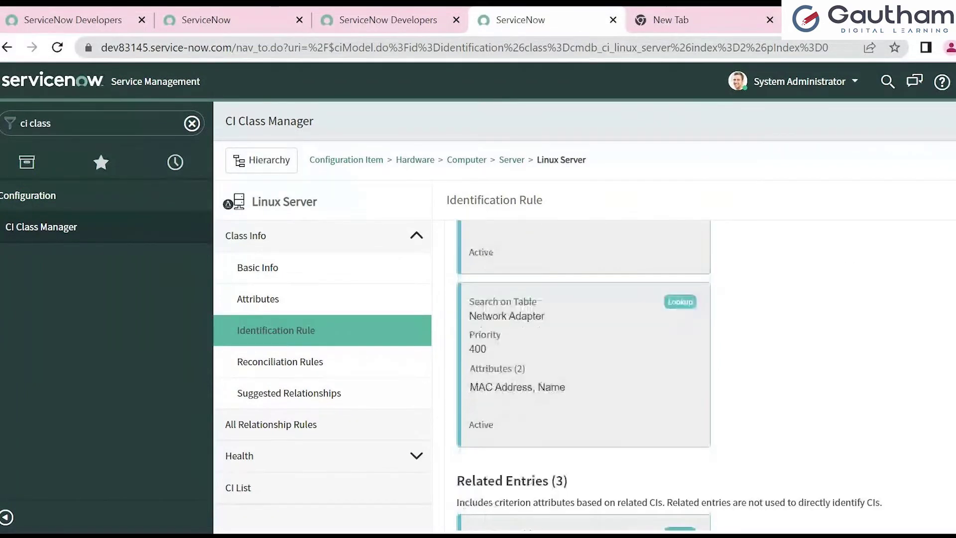
Examine the remaining identifier entries, the related entries and the inclusion rule section of the Linux Server identification rule.
scroll(583, 379, down, 3)
scroll(583, 378, down, 8)
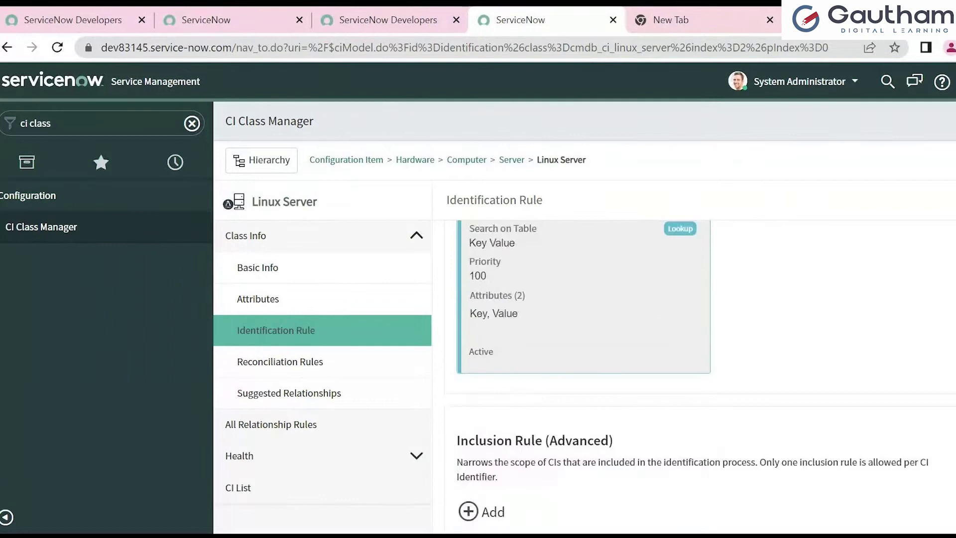
scroll(482, 456, up, 20)
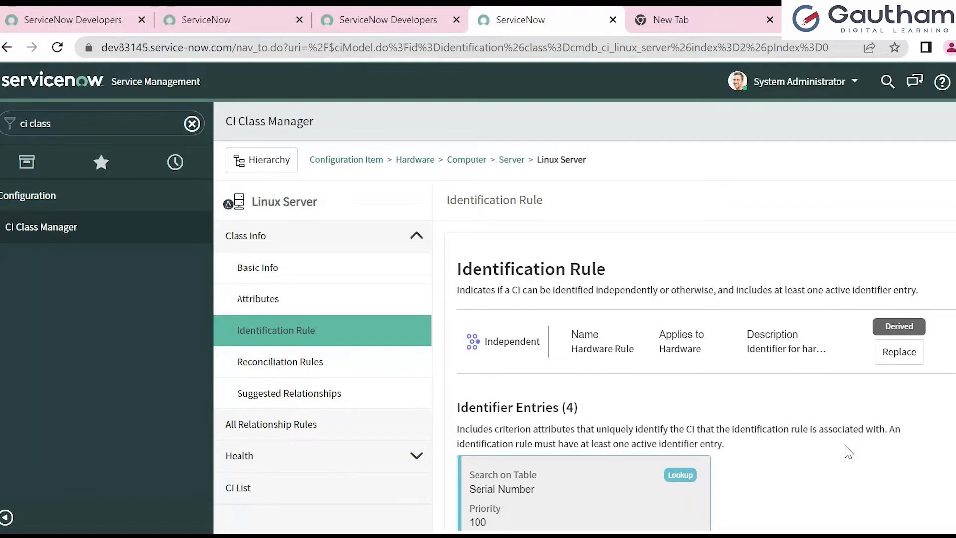
Open the list of all configuration items from the navigator filter with cmdb_ci.LIST.
triple_click(117, 122)
key(BackSpace)
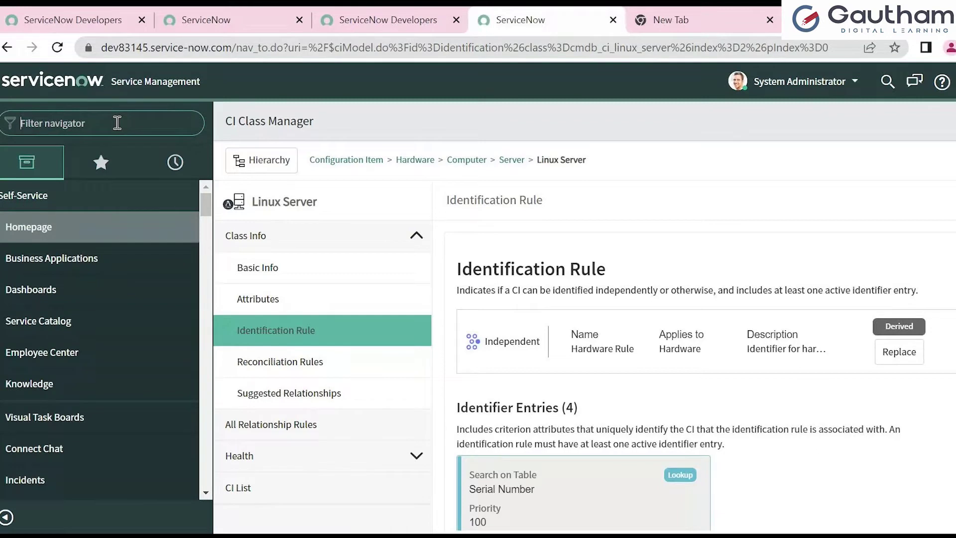
text(cmd)
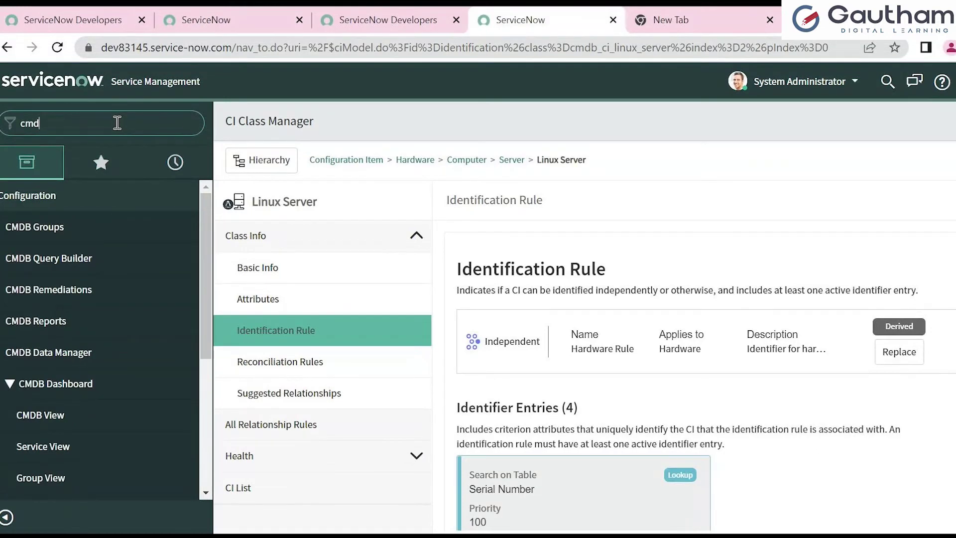
text(b_ci.LIST)
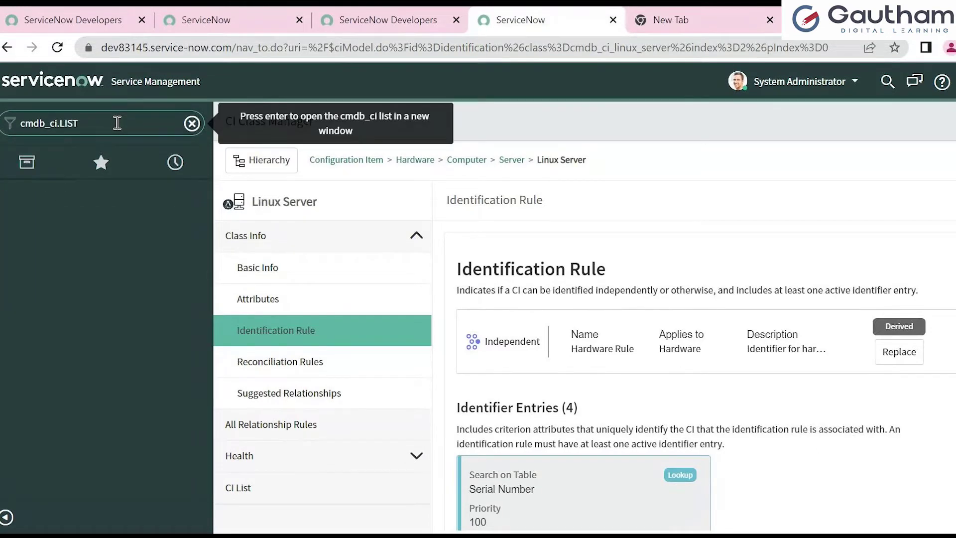
key(Return)
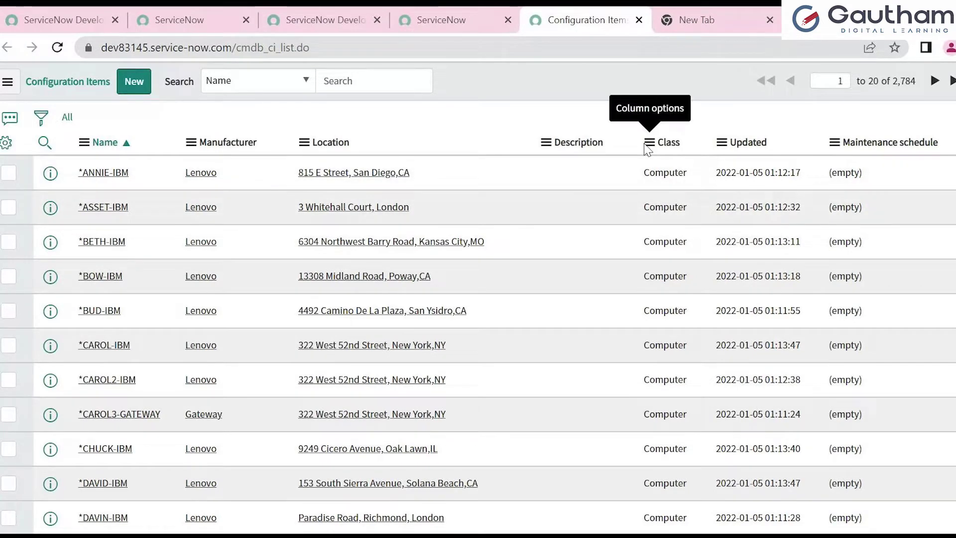
Show the column search fields of the configuration items list and view its column personalization options.
click(45, 143)
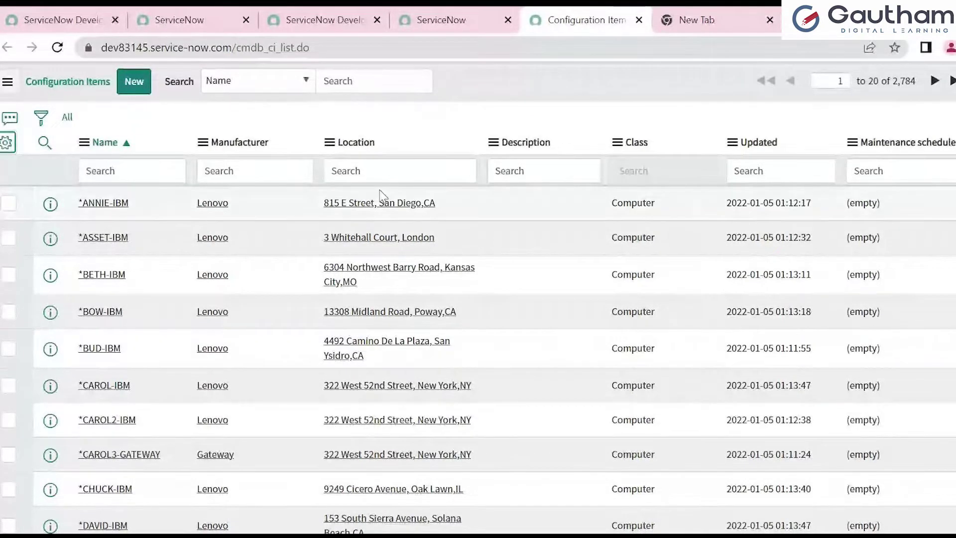
click(6, 144)
drag(428, 189, 456, 134)
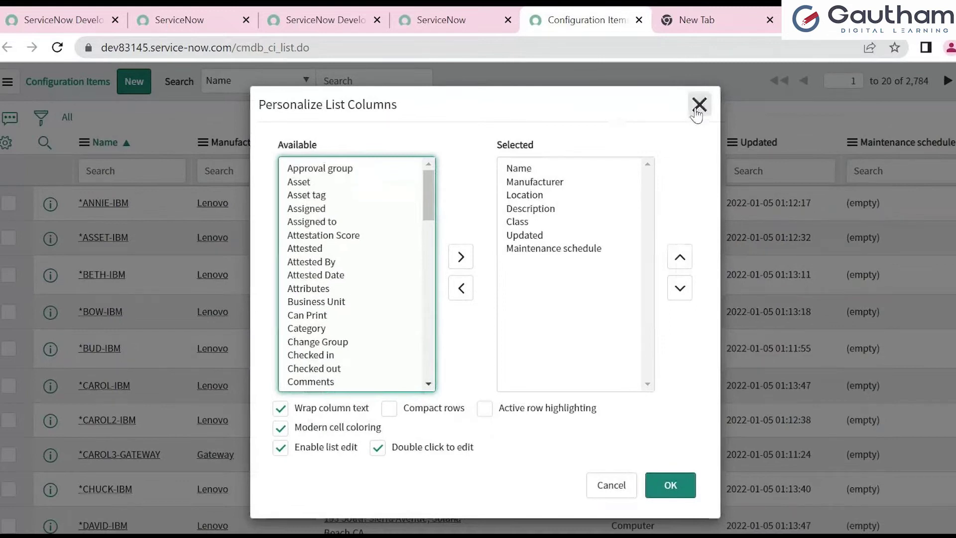
click(700, 105)
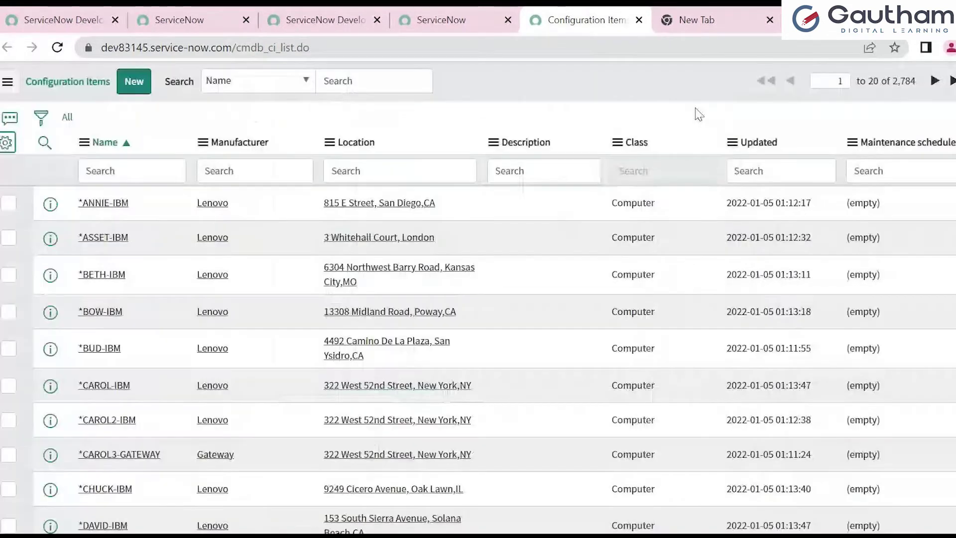
Group the configuration items by class and look through the resulting class groups.
click(617, 142)
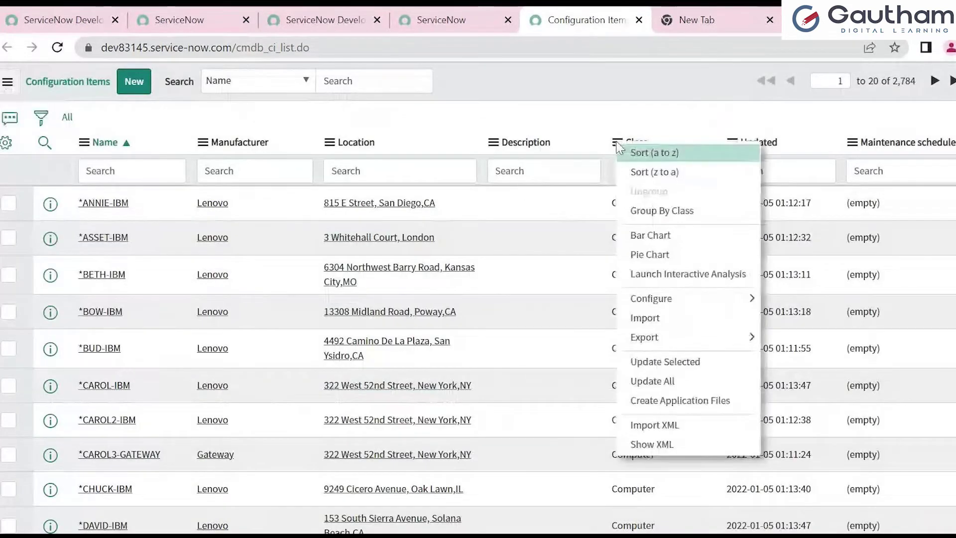
click(651, 211)
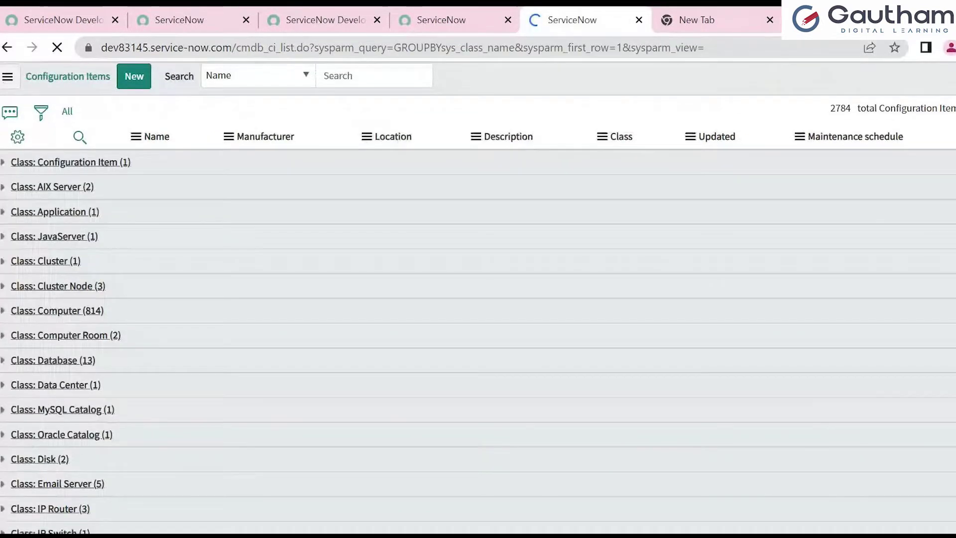
scroll(479, 319, down, 5)
scroll(156, 470, down, 6)
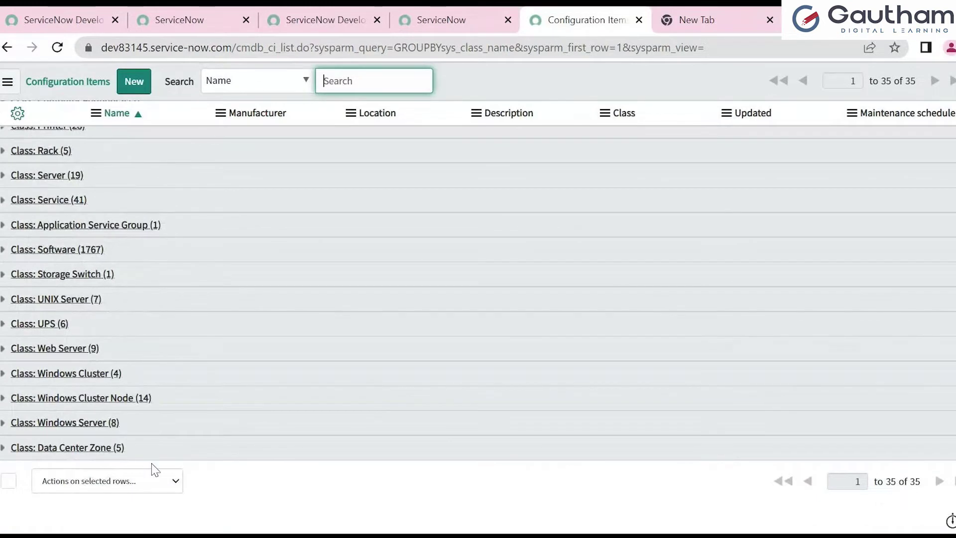
Expand and collapse the Windows Cluster, Windows Cluster Node and Windows Server groups to view their configuration items.
click(2, 374)
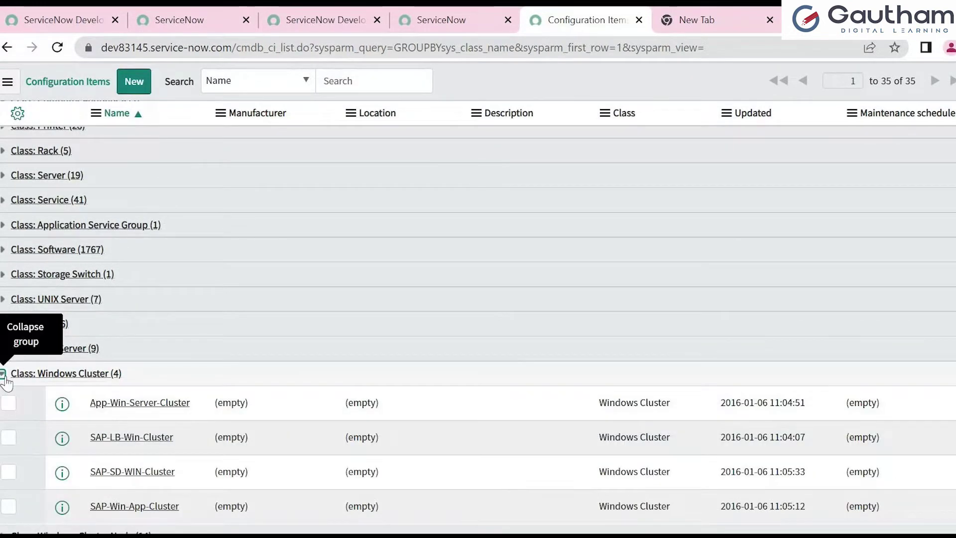
click(3, 373)
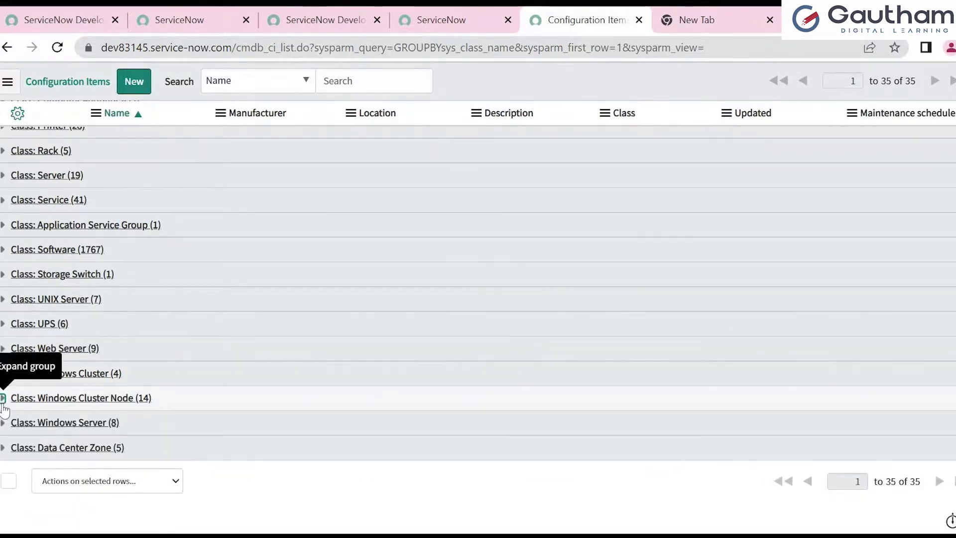
click(2, 398)
click(3, 400)
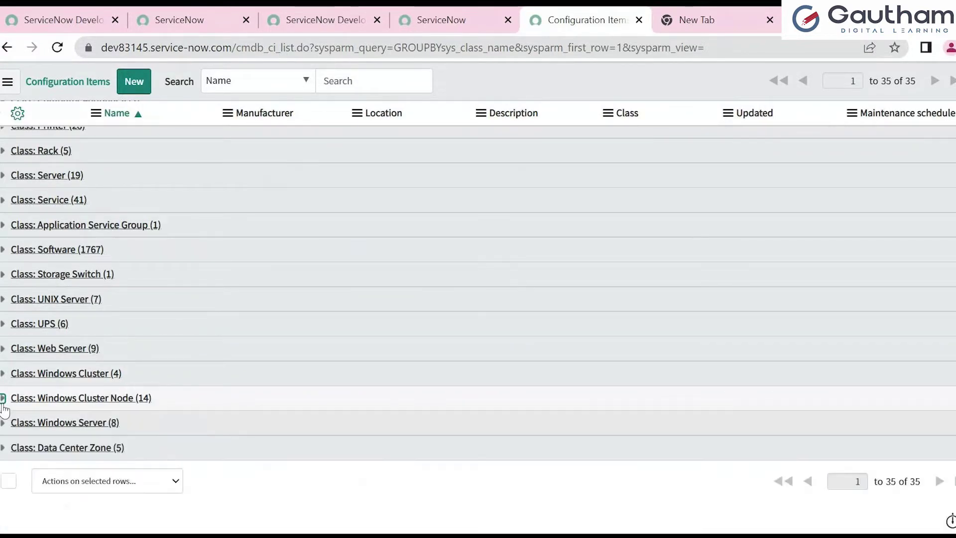
click(3, 423)
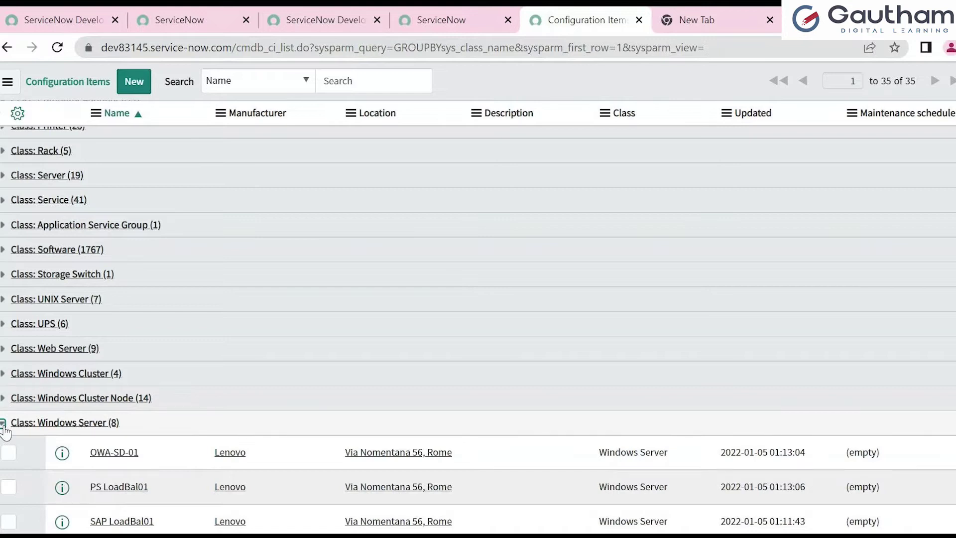
click(3, 423)
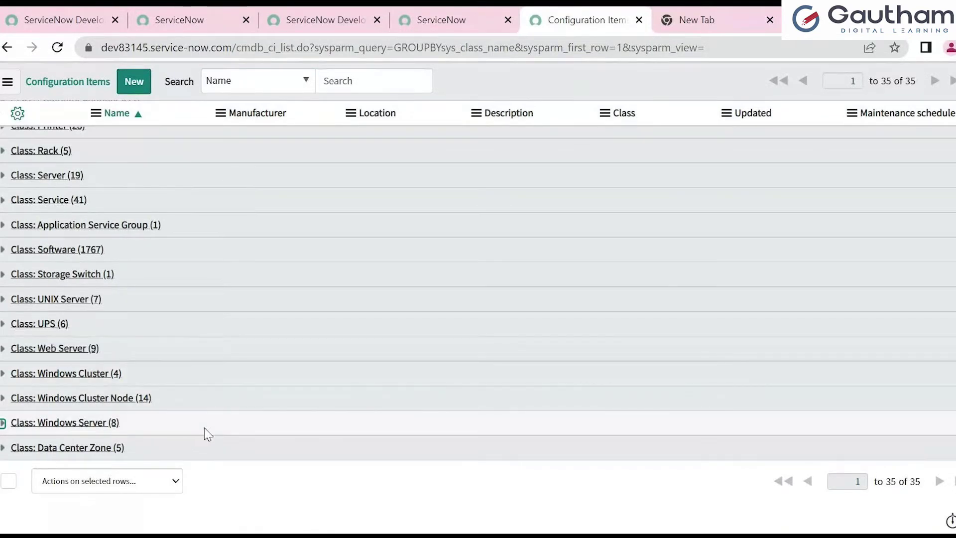
Return to the Linux Server identification rule and examine the search tables, priorities and attributes of its identifier entries.
click(421, 24)
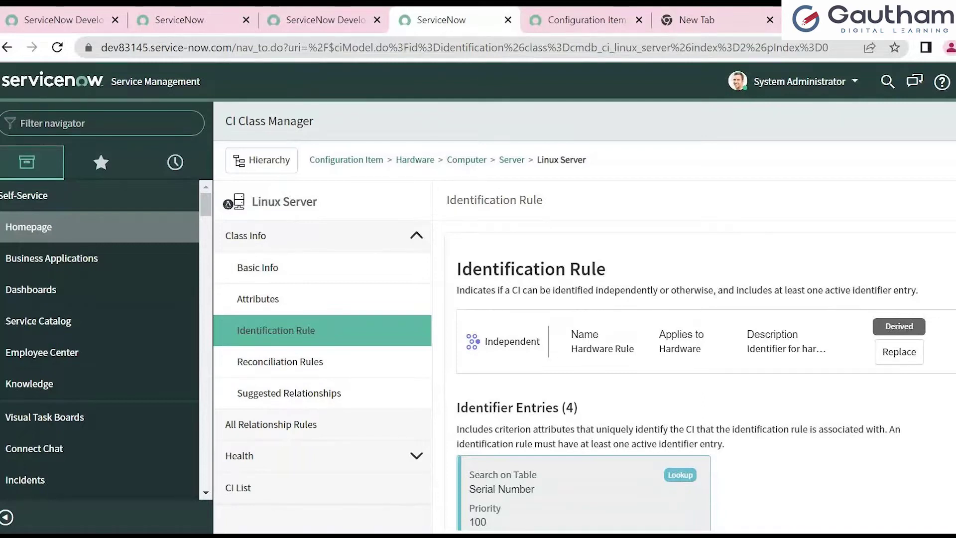
scroll(941, 278, down, 2)
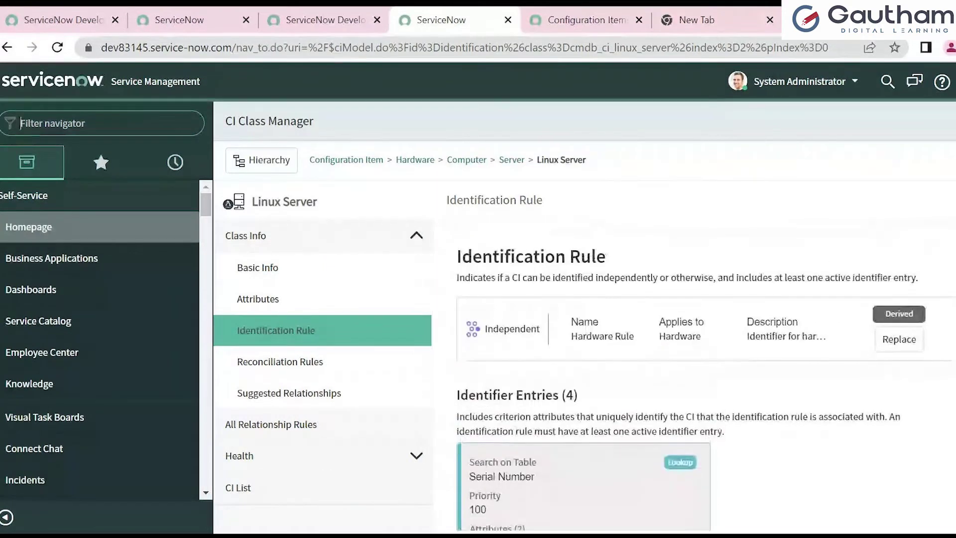
scroll(697, 349, down, 3)
mouse_move(482, 312)
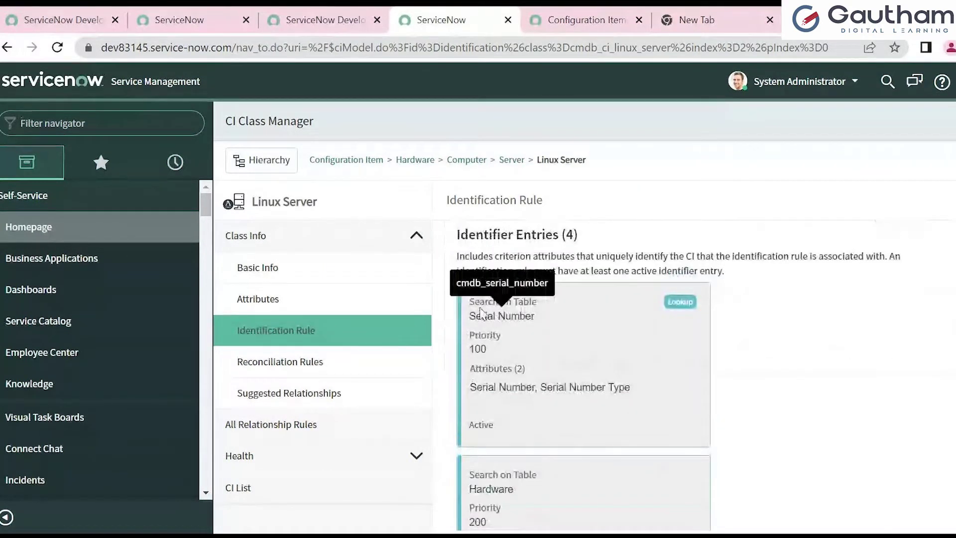
drag(471, 387, 639, 392)
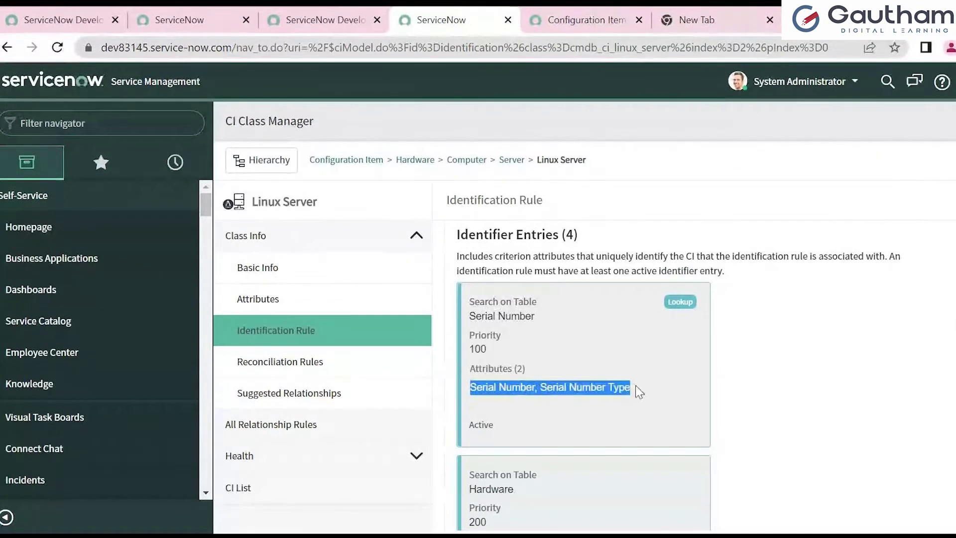
scroll(926, 284, down, 3)
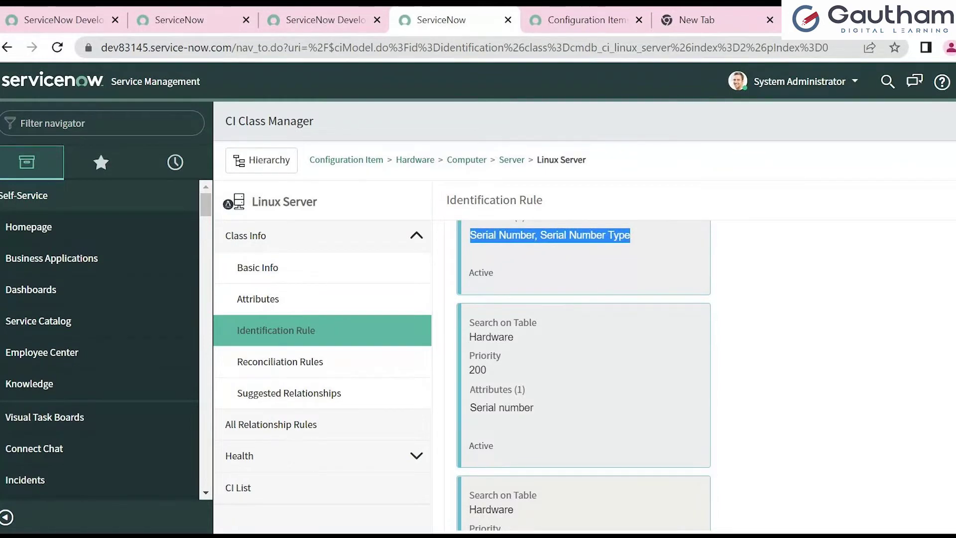
scroll(583, 373, down, 8)
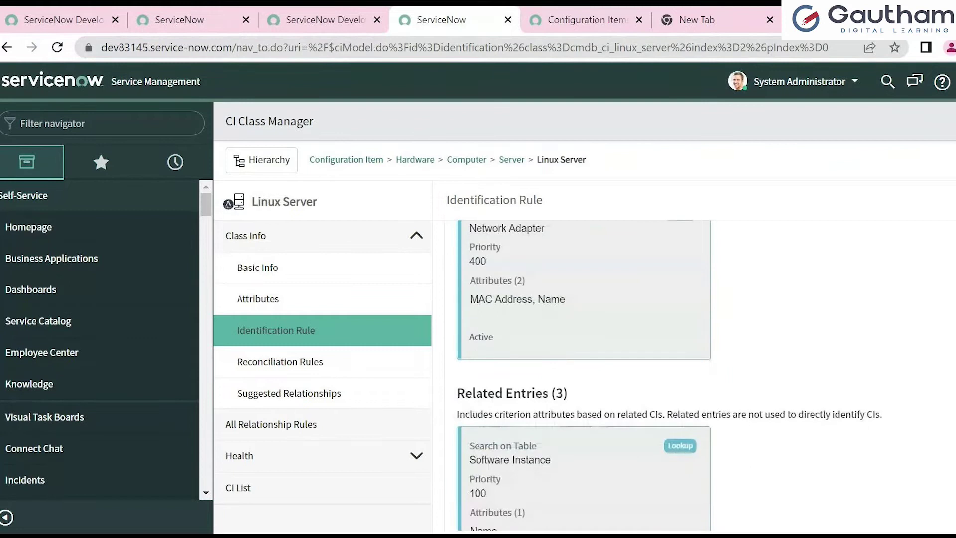
scroll(583, 373, up, 10)
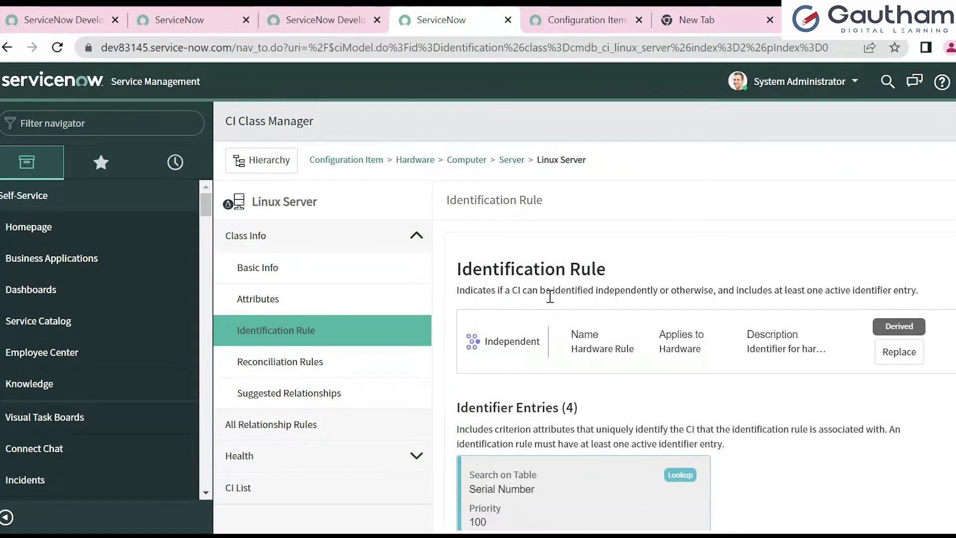
Find the CI Identifiers module by filtering the navigator for "identifier" and open it in a new tab.
click(146, 124)
text(id)
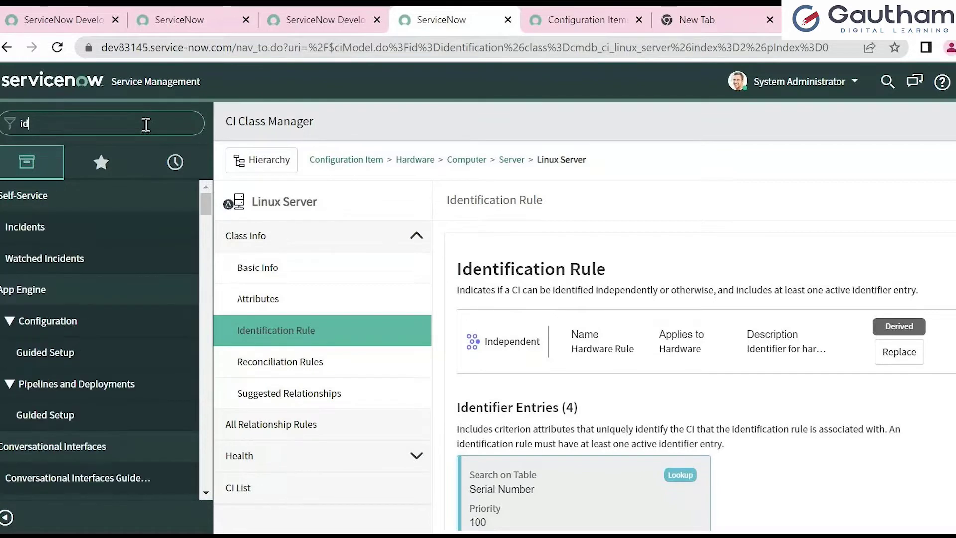
text(entifie)
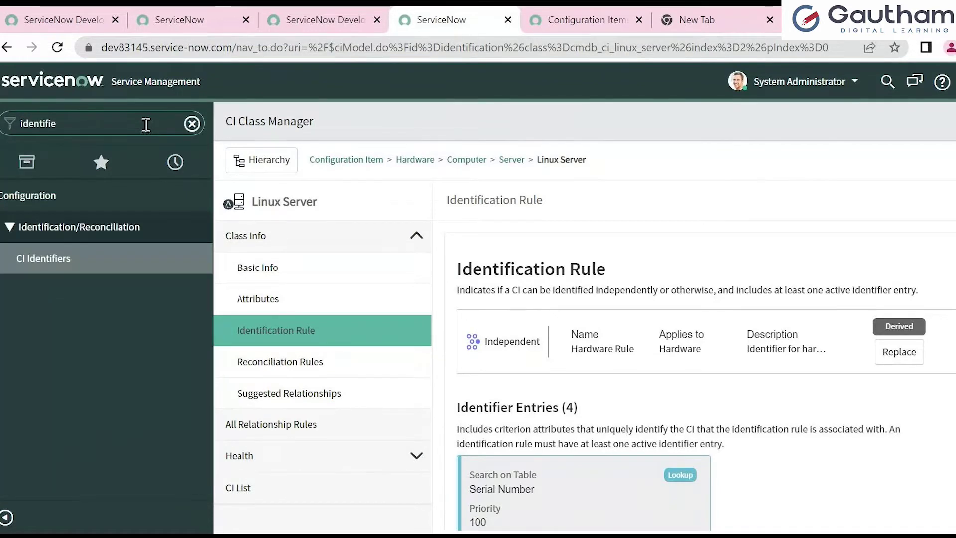
text(r)
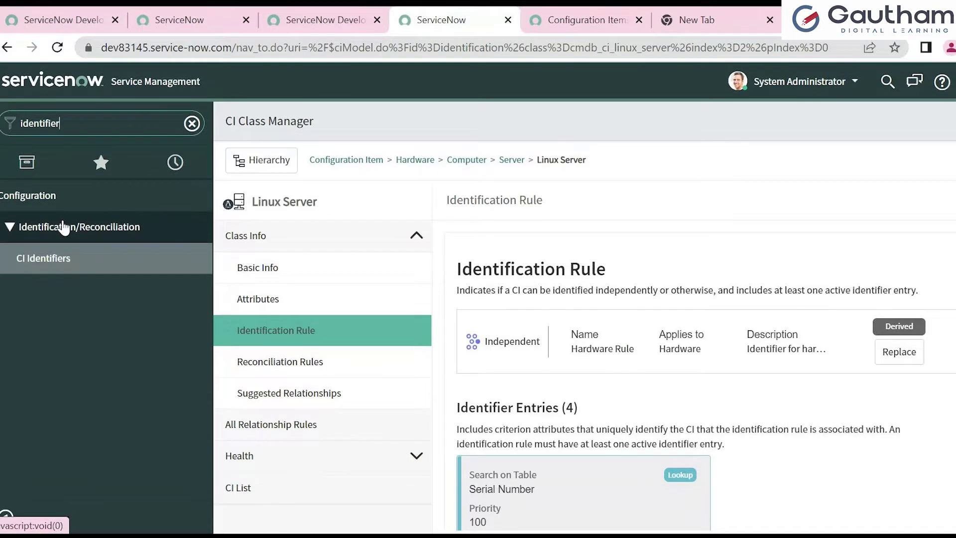
right_click(45, 269)
click(74, 263)
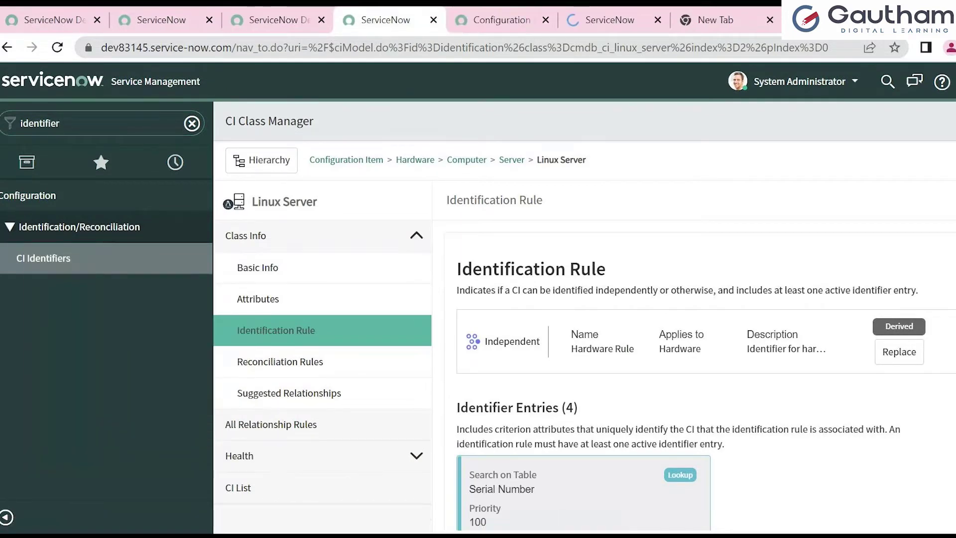
click(587, 21)
Search the identifiers list for rules that apply to cmdb_ci_linux_server.
click(440, 169)
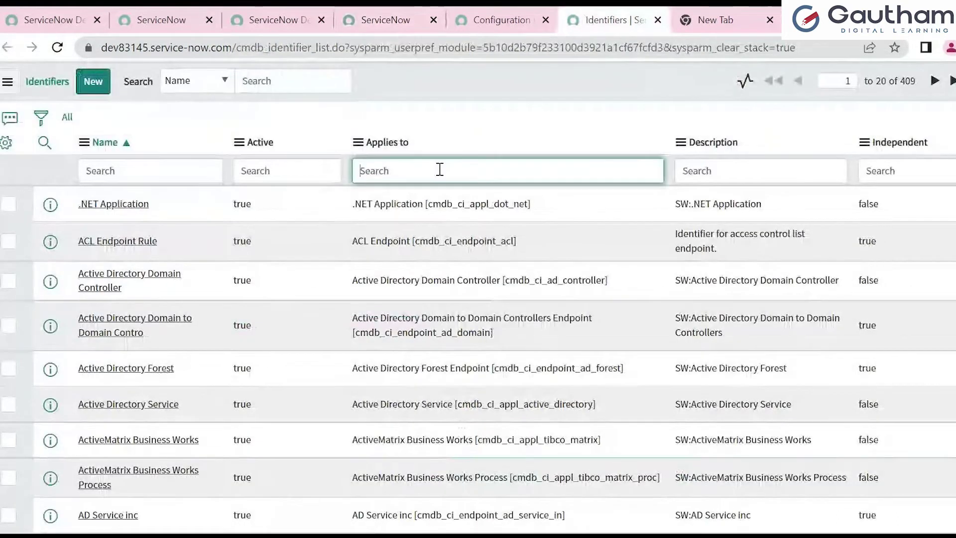
text(cmdb_)
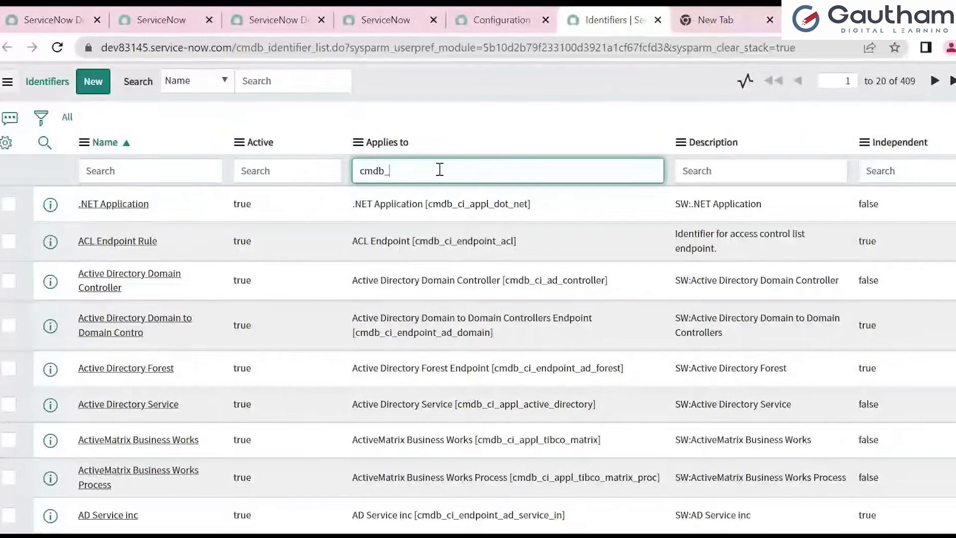
text(ci_l)
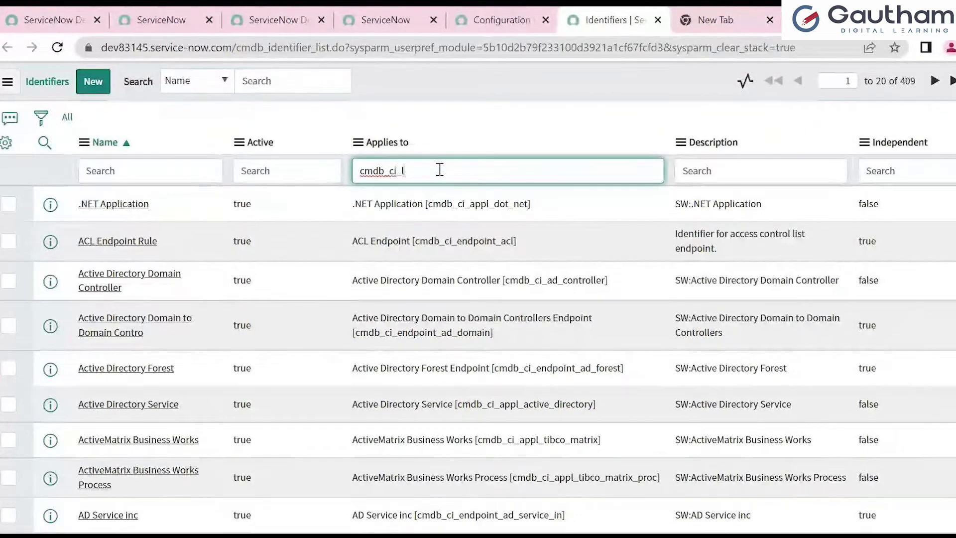
text(inux)
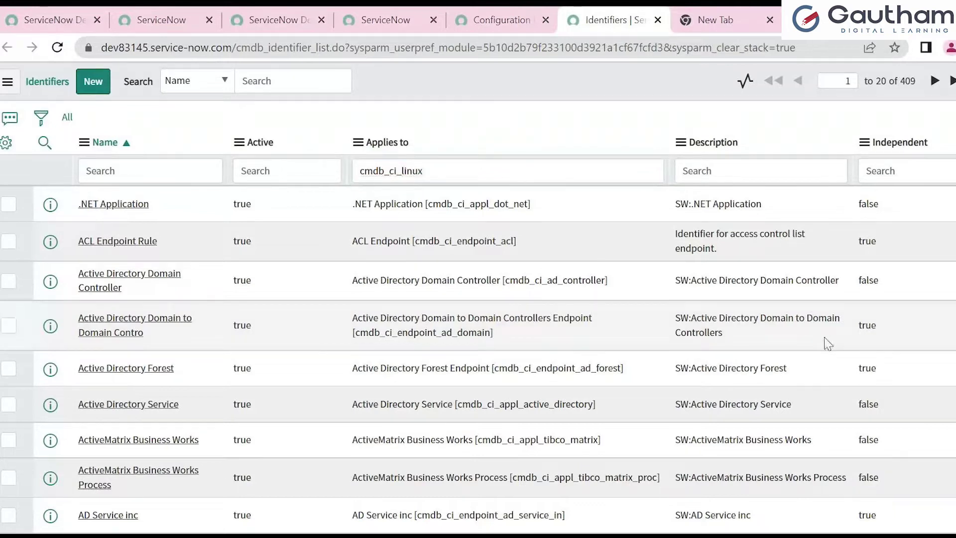
text(_)
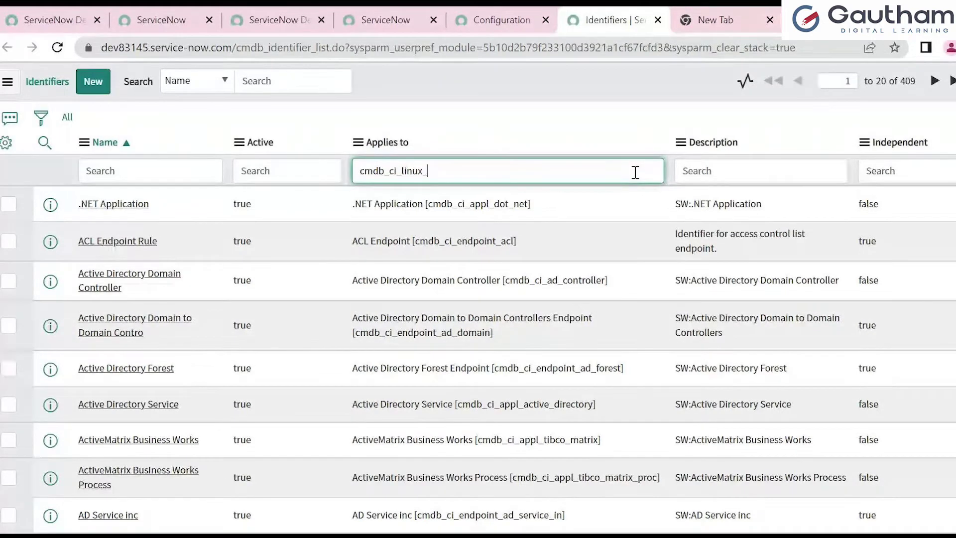
text(server)
key(Return)
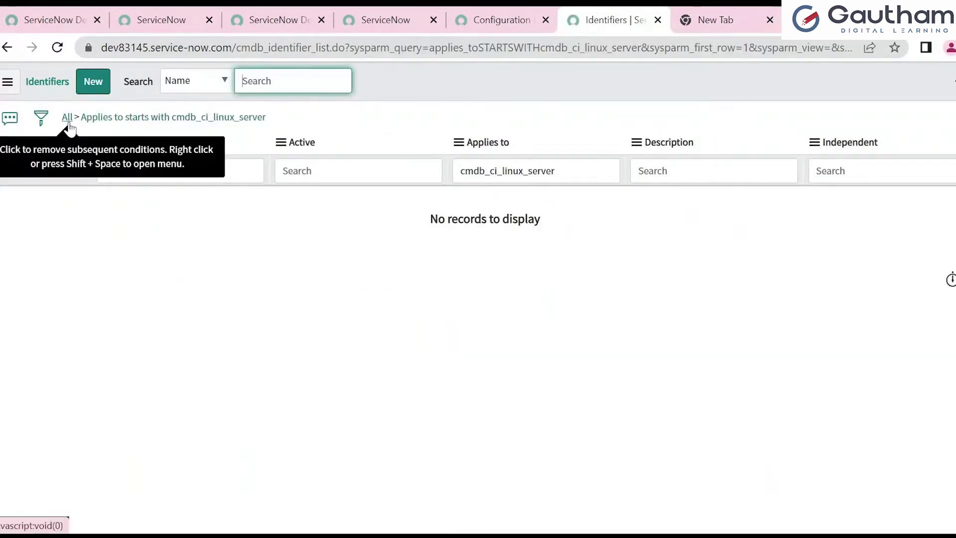
Return to the Linux Server class in CI Class Manager, open its Basic Info and select the table name.
click(488, 21)
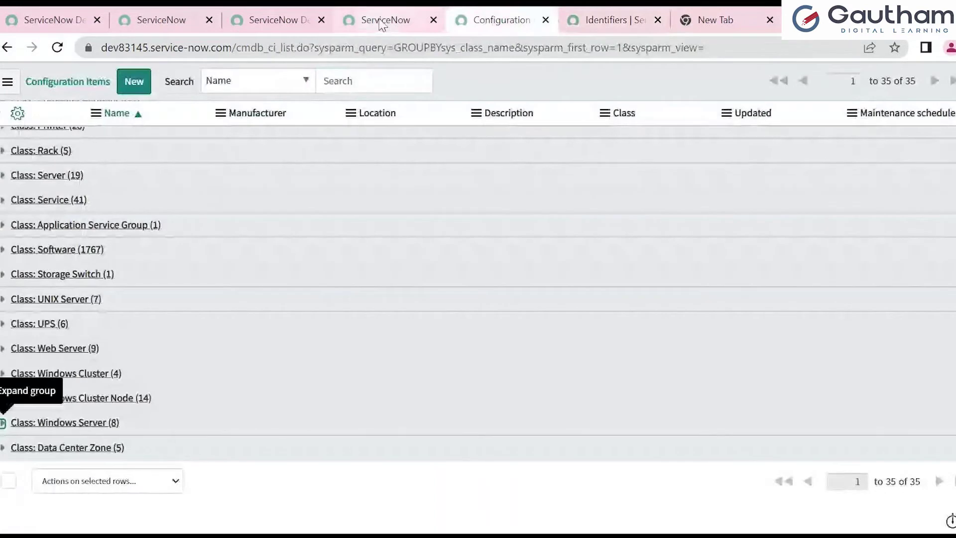
click(382, 23)
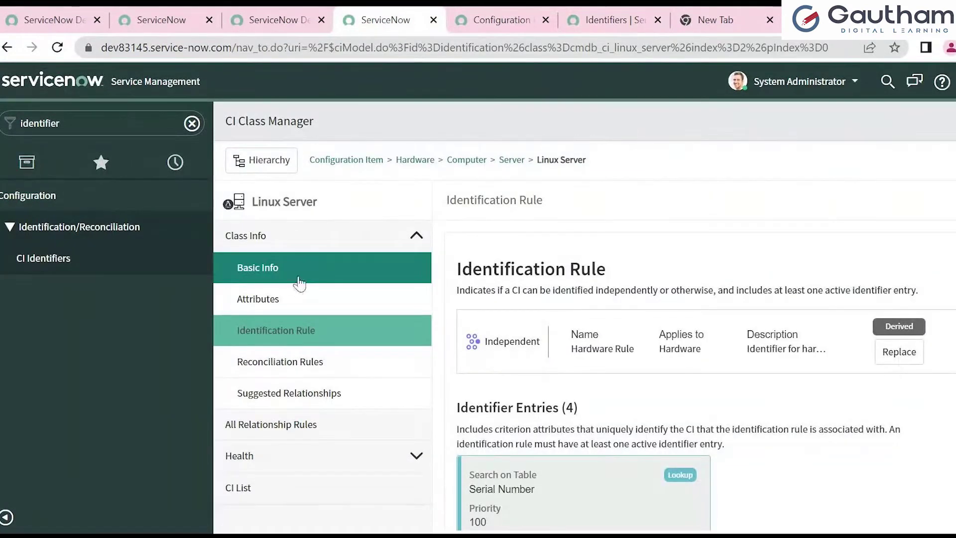
click(300, 283)
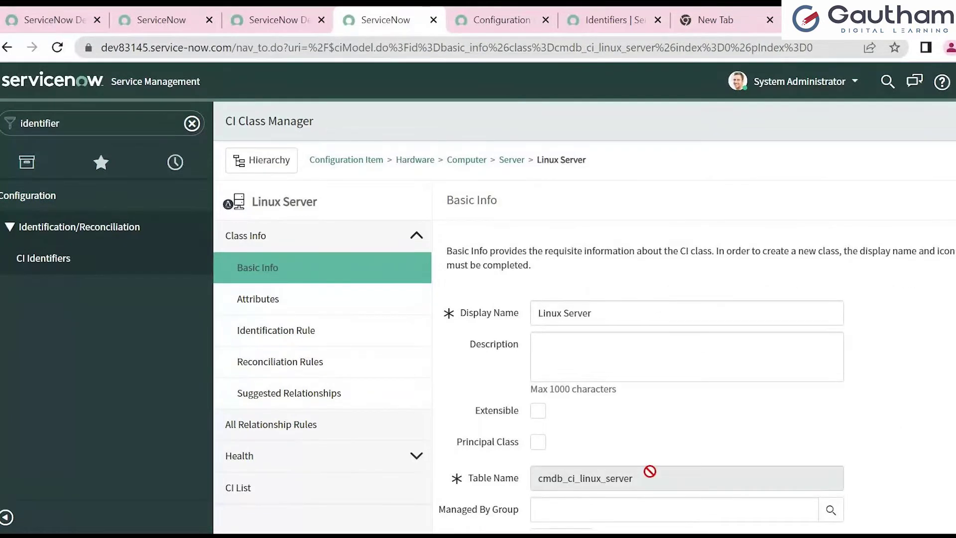
drag(648, 476, 493, 493)
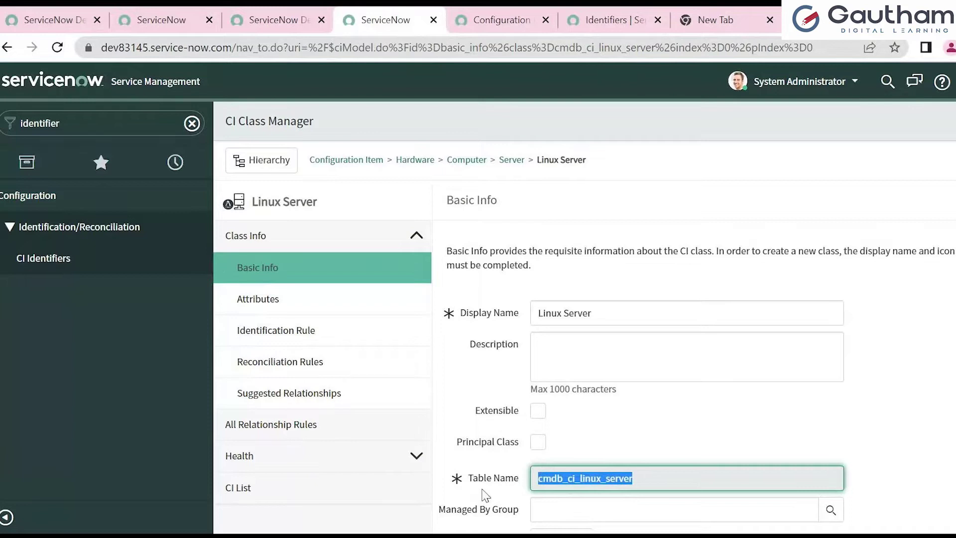
Rerun the Applies to search for cmdb_ci_linux_server in the separate identifiers list.
click(610, 20)
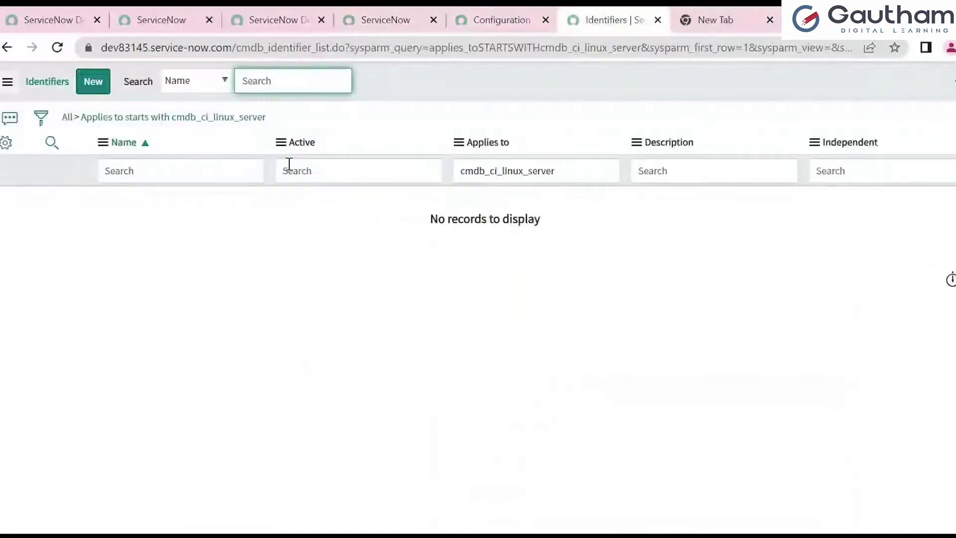
drag(557, 171, 387, 171)
key(Return)
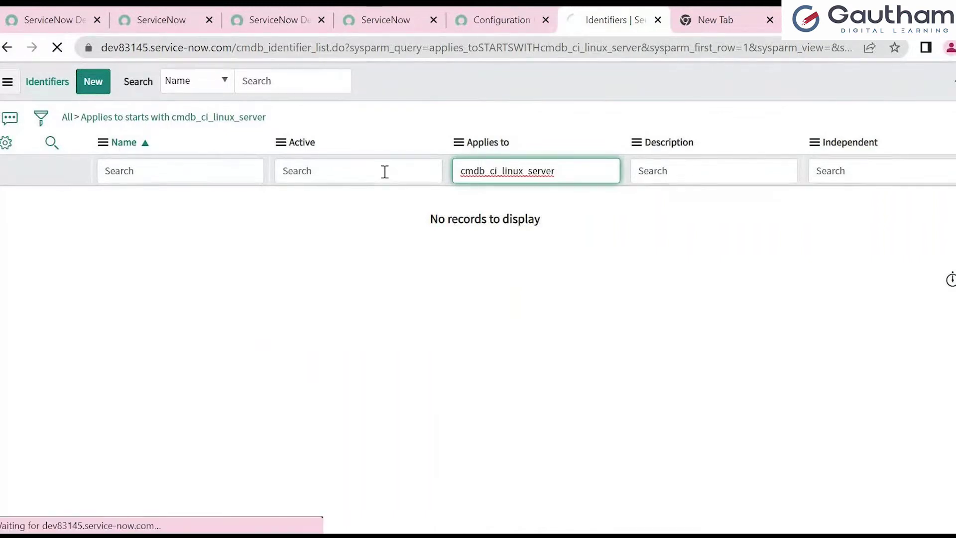
Remove the Applies to condition from the identifiers list and browse on to its second page.
click(63, 121)
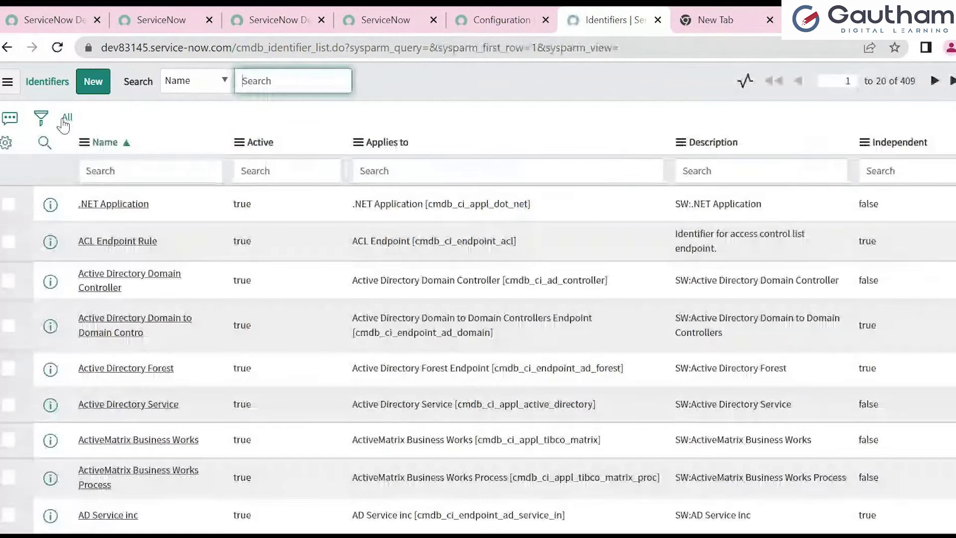
scroll(920, 482, down, 8)
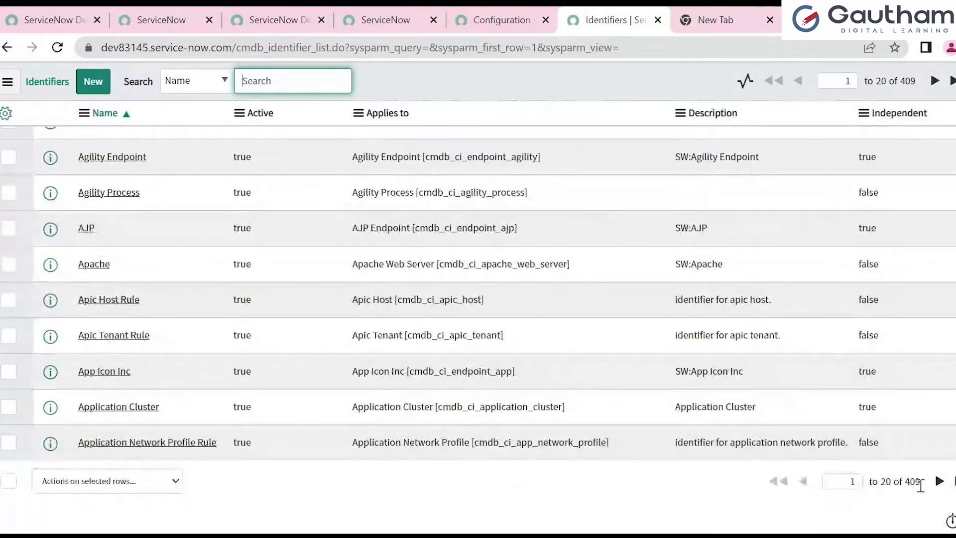
click(940, 481)
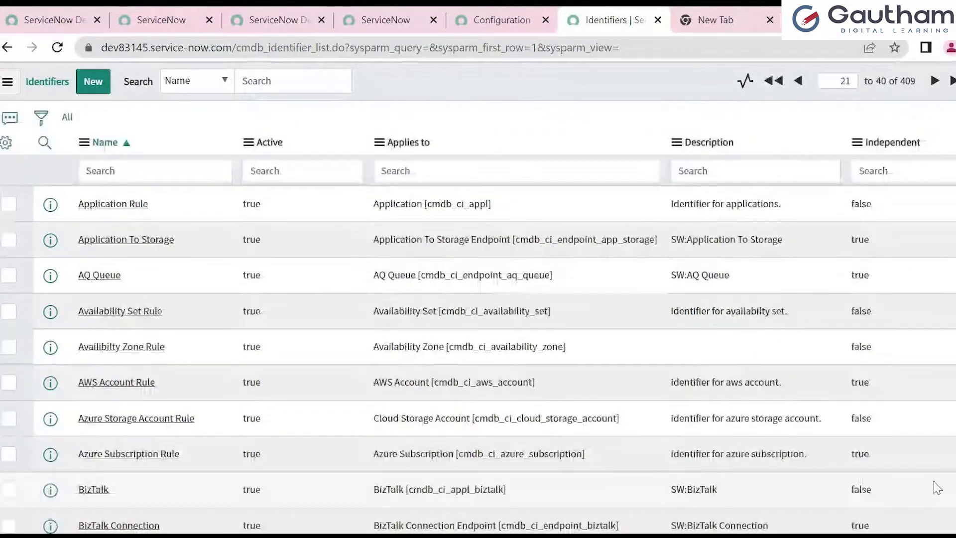
Search the identifiers' Applies to column for values containing linux (*linux), and try server as a second search.
click(518, 165)
text(*linux)
key(Return)
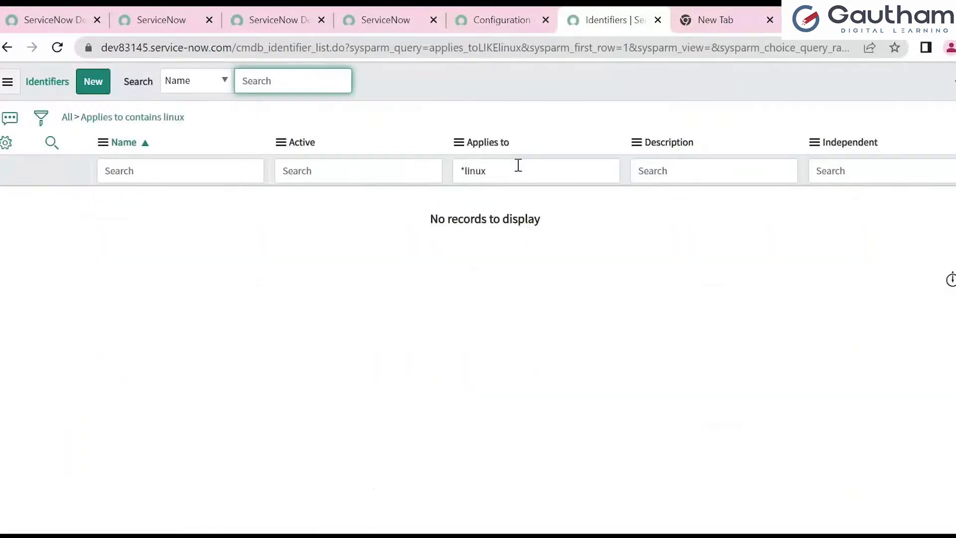
click(518, 165)
text(s)
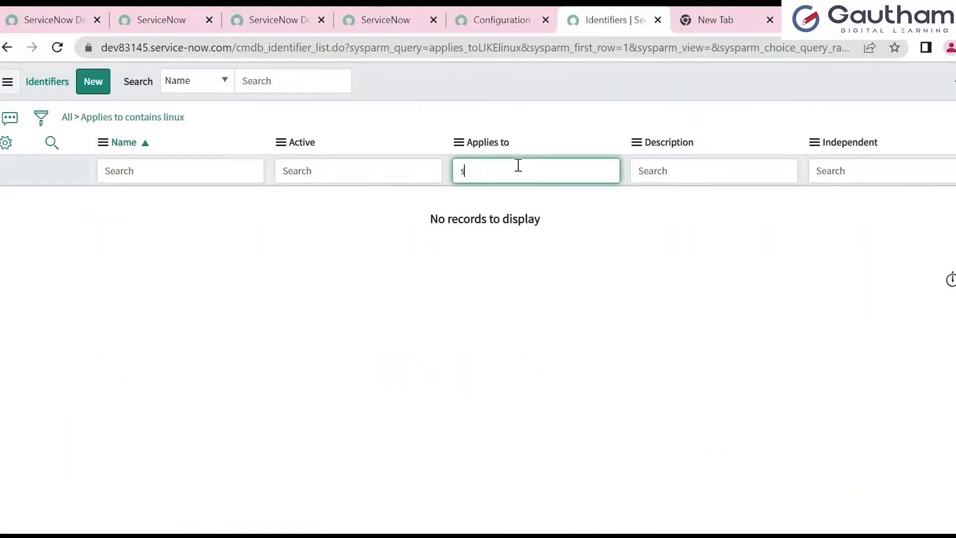
text(erver)
key(Return)
Return to the CI Class Manager browser tab and open the CI Identifiers module there.
click(391, 20)
click(108, 124)
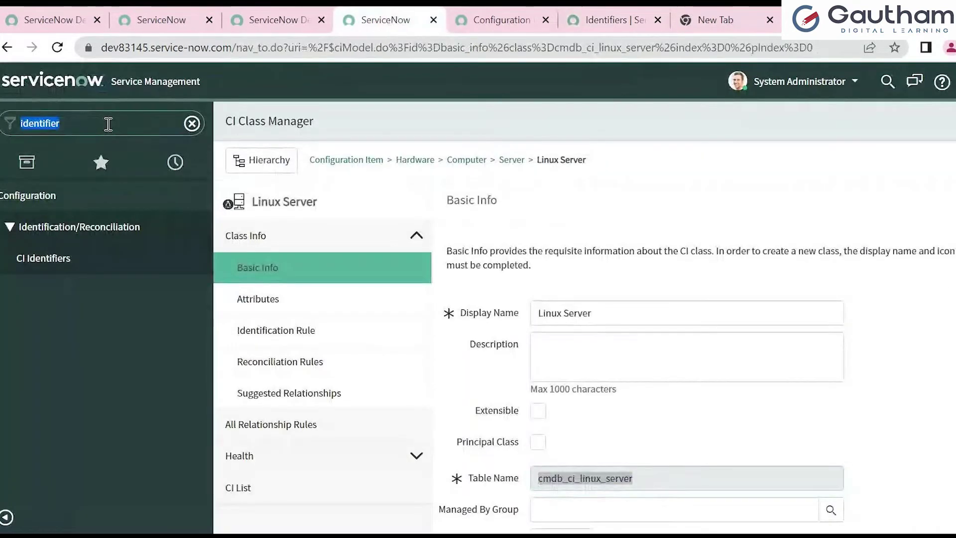
click(89, 262)
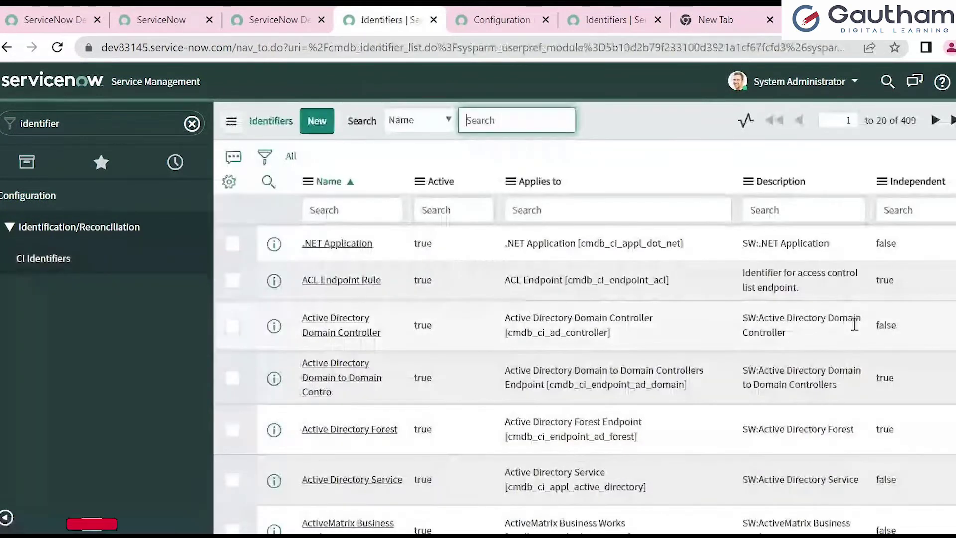
Browse the first three pages and the last page of the unfiltered identifiers list, examining the rule names and the classes they apply to.
scroll(855, 325, down, 4)
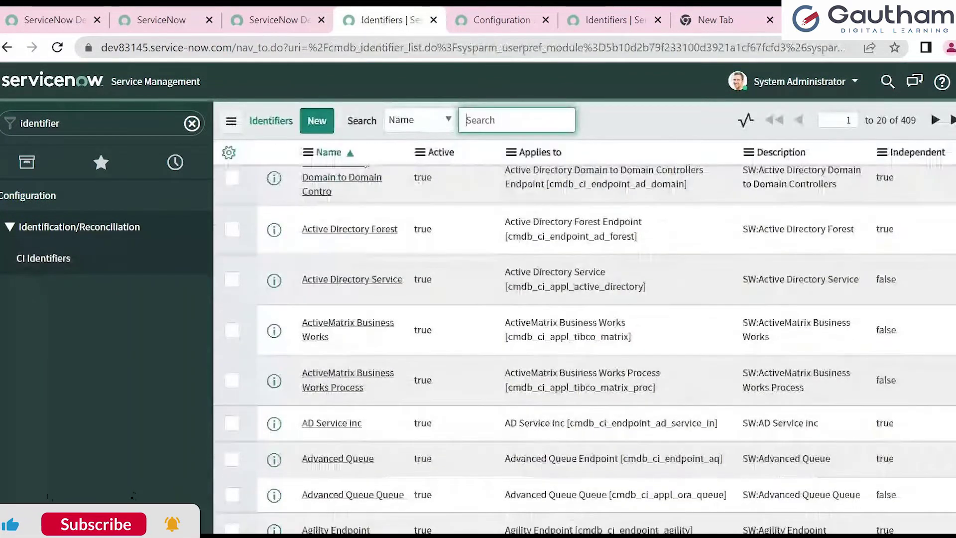
scroll(855, 324, down, 7)
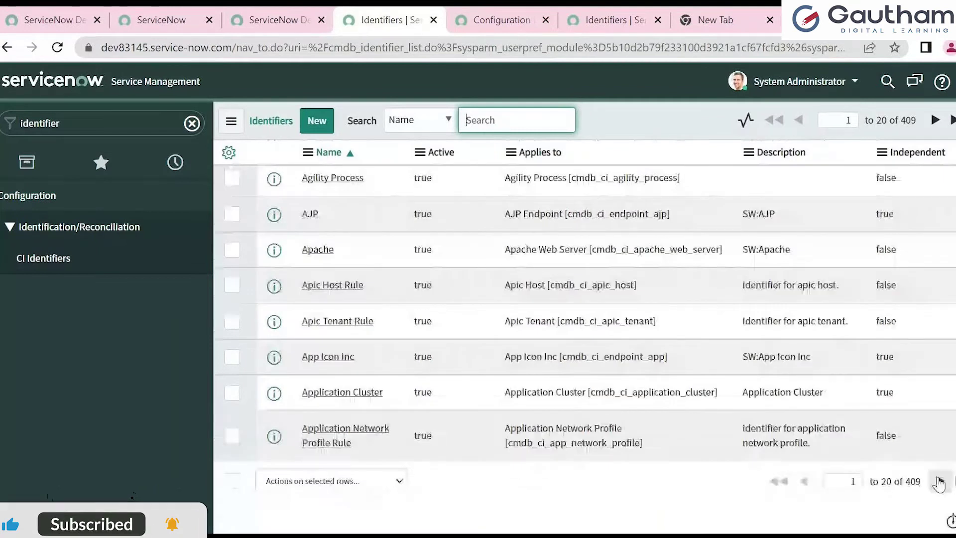
click(939, 482)
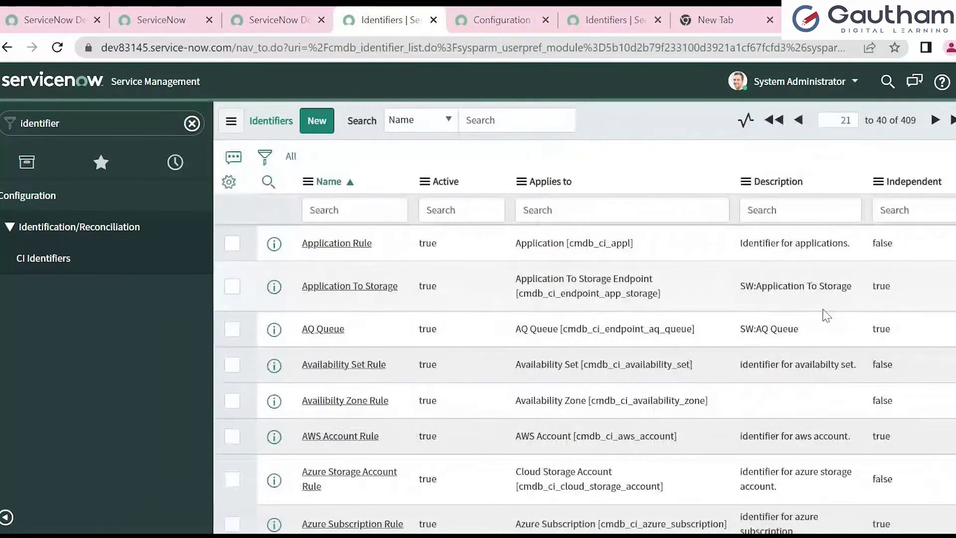
scroll(827, 316, down, 13)
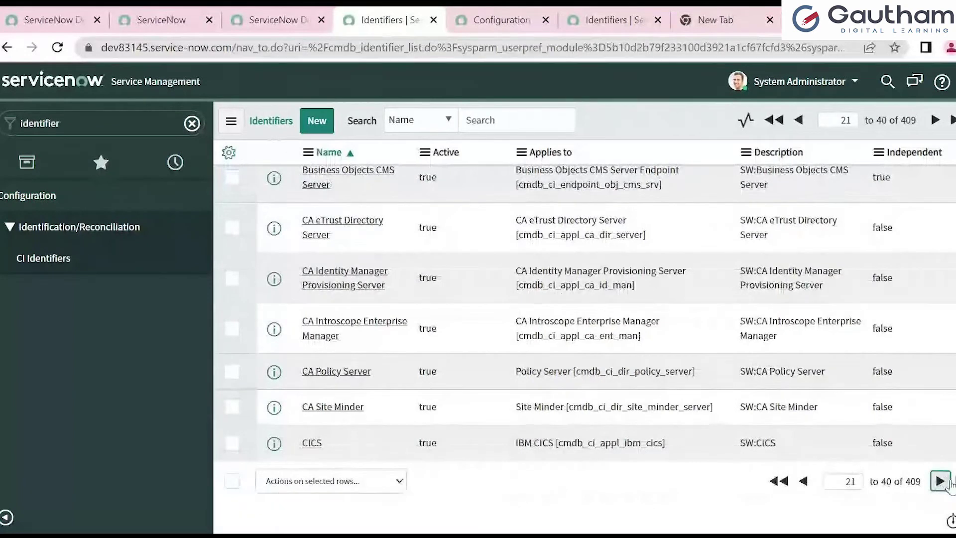
click(941, 482)
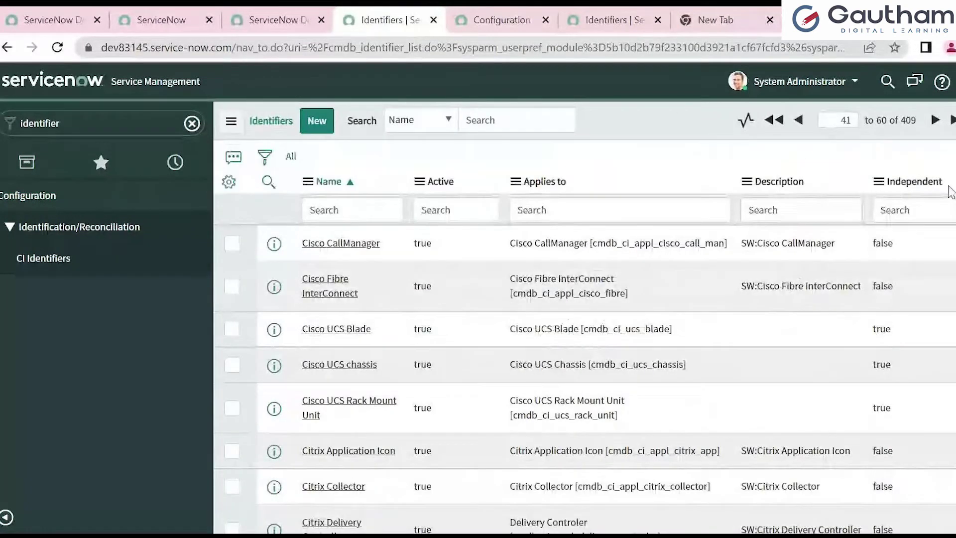
scroll(585, 319, down, 15)
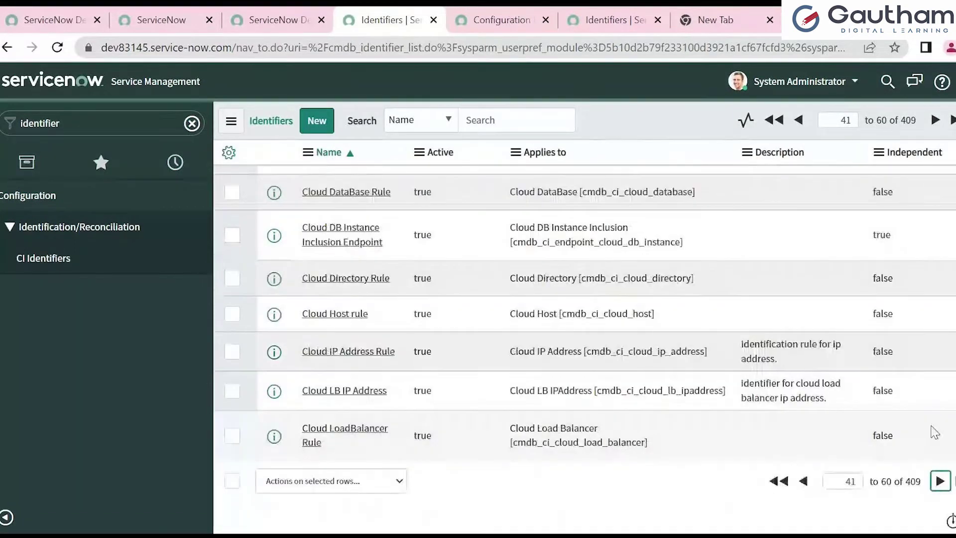
click(953, 482)
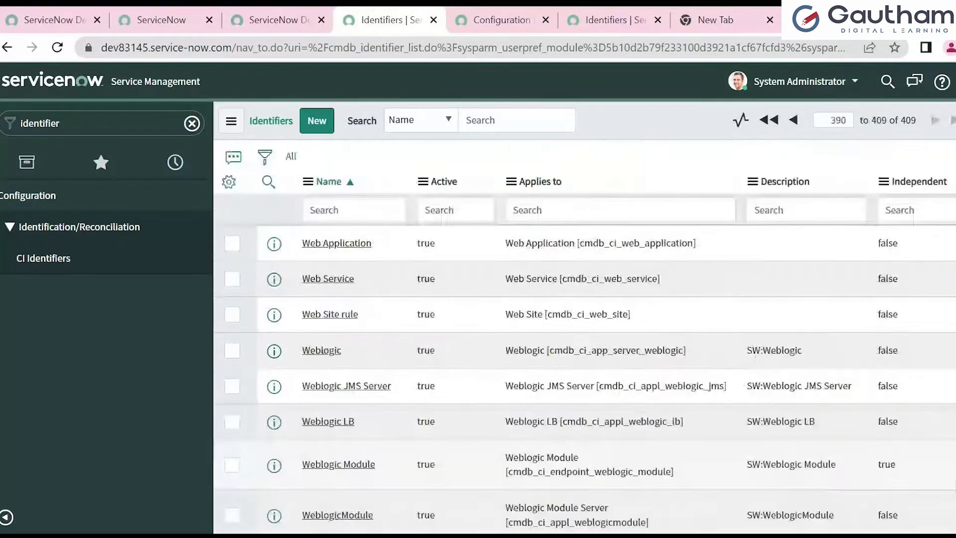
scroll(585, 319, down, 5)
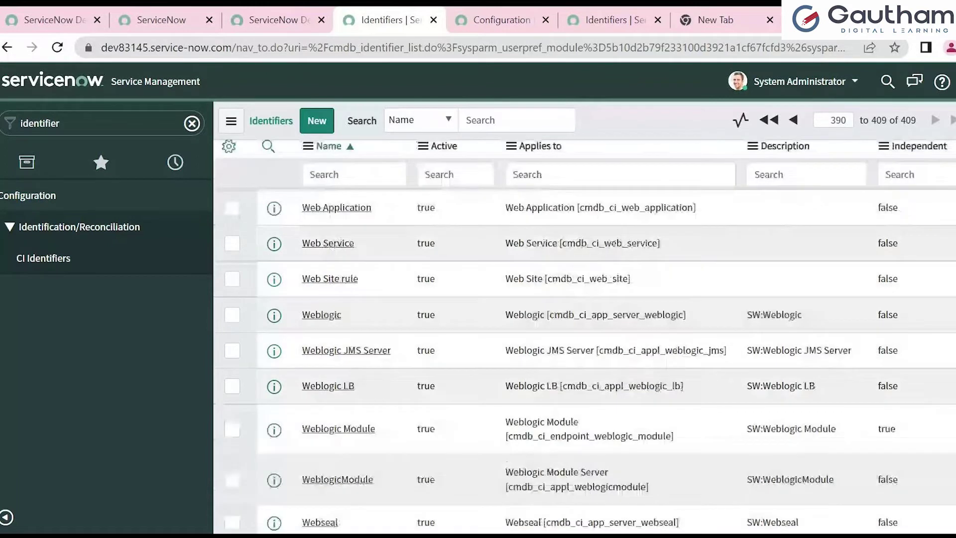
scroll(585, 318, down, 8)
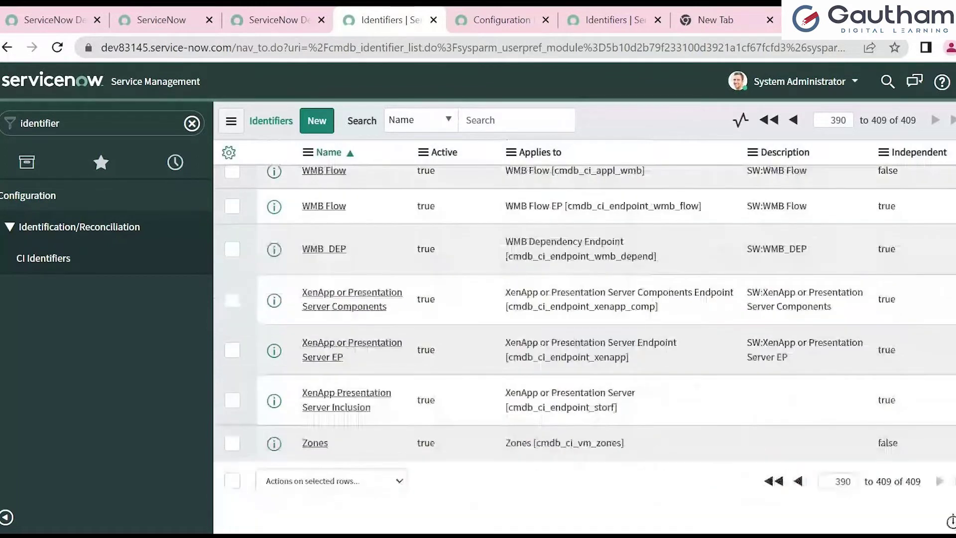
scroll(586, 319, up, 15)
scroll(585, 319, up, 1)
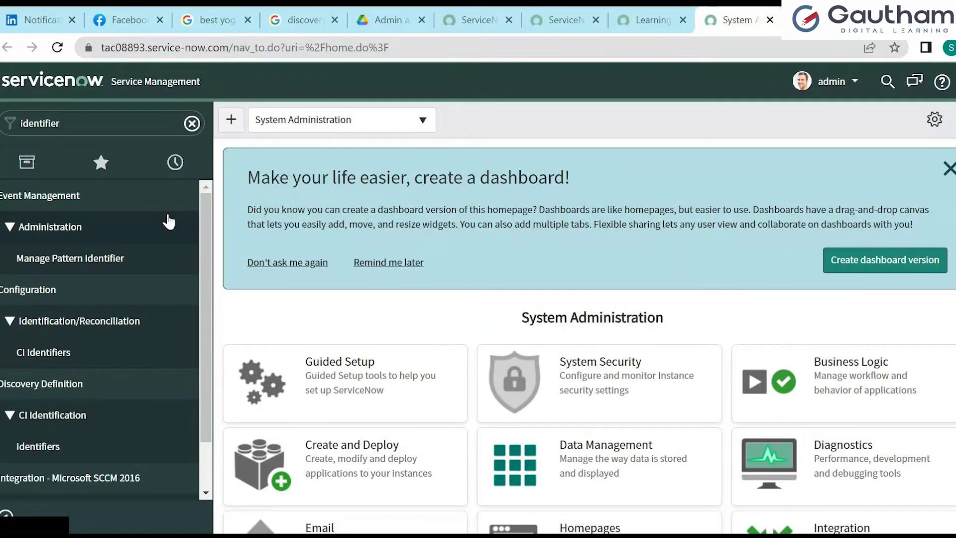
Look through the identifier modules in the second ServiceNow instance and open CI Identifiers under Identification/Reconciliation.
scroll(189, 299, down, 1)
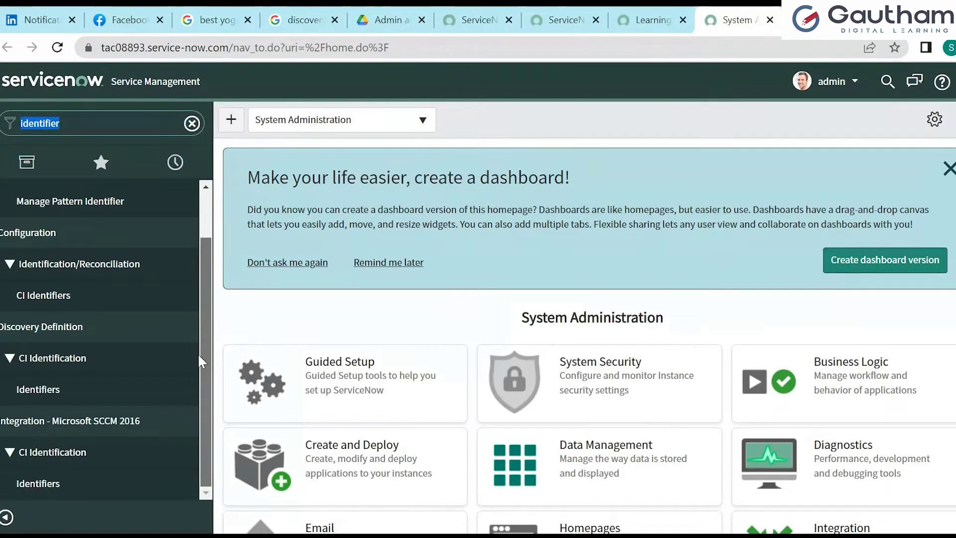
scroll(201, 337, up, 1)
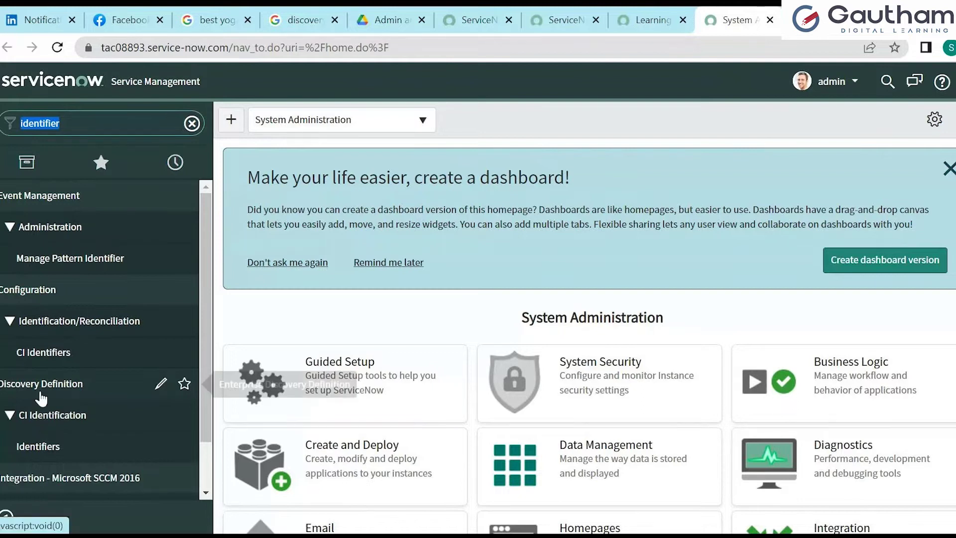
click(47, 362)
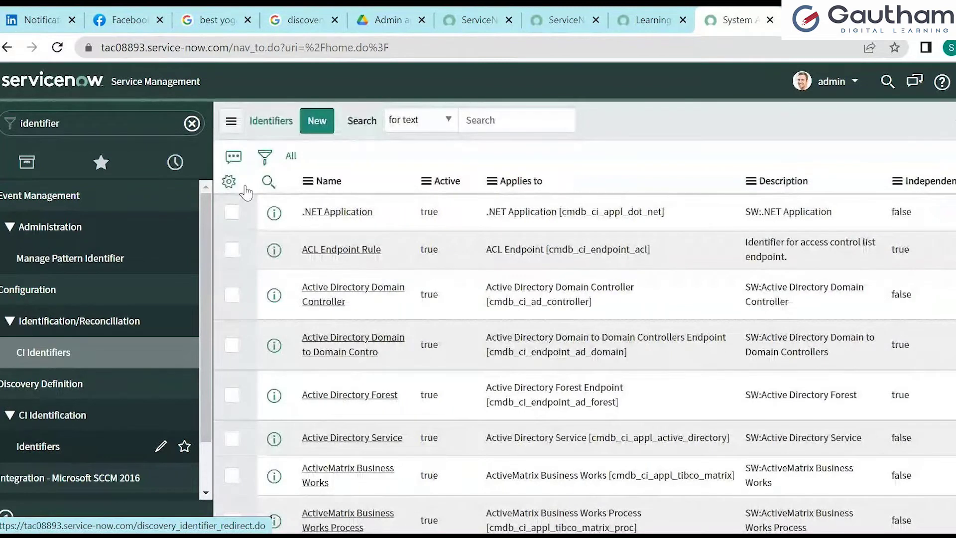
Show the column search row and search the Applies to column for values containing linux (*linux).
click(268, 182)
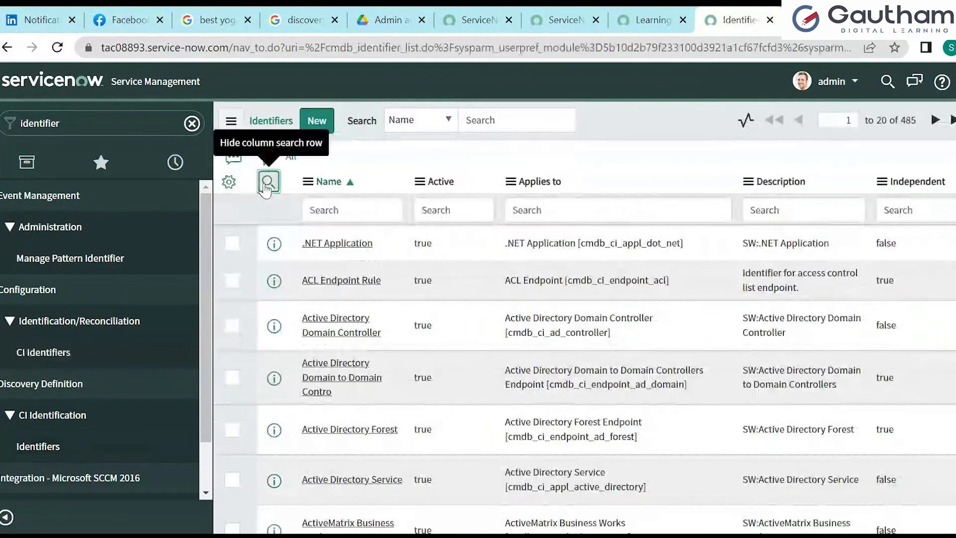
click(268, 183)
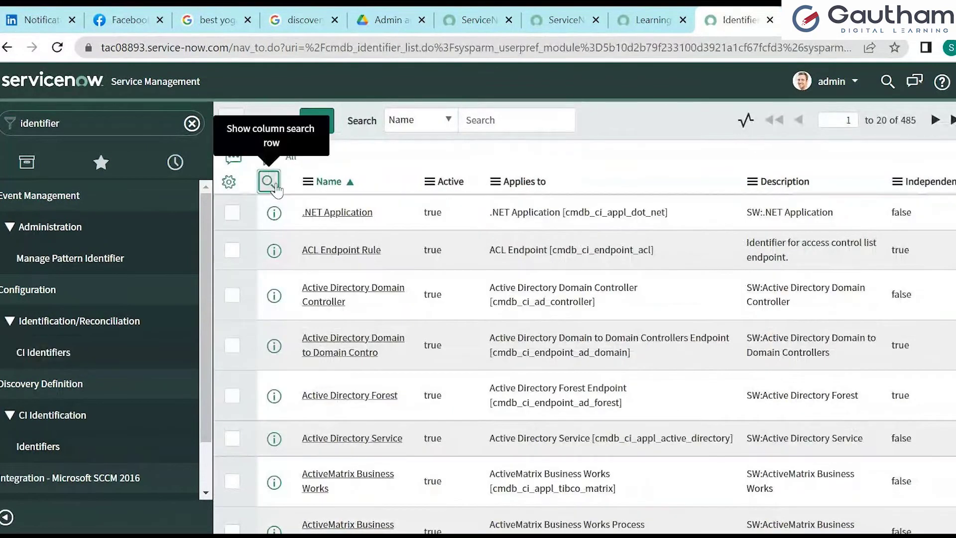
click(267, 182)
click(585, 205)
text(*li)
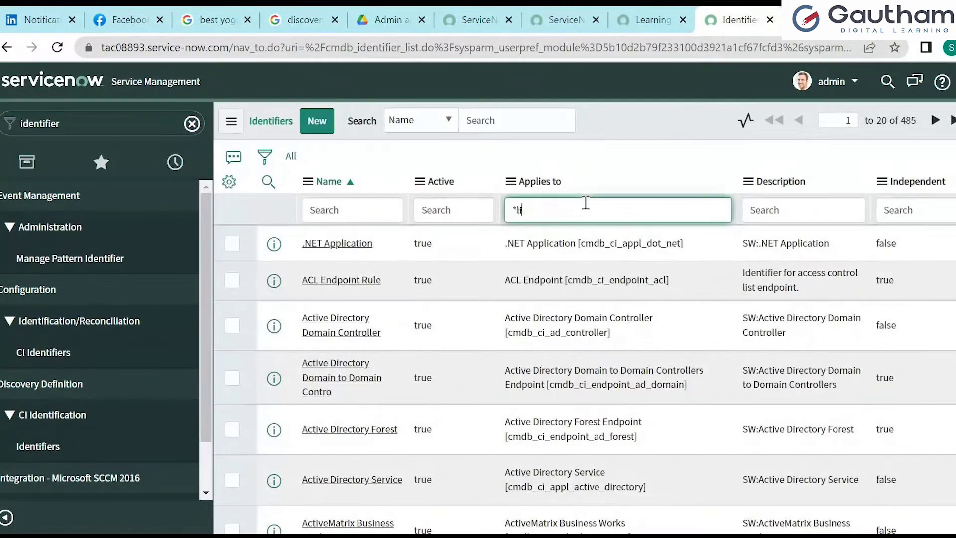
text(nux)
key(Return)
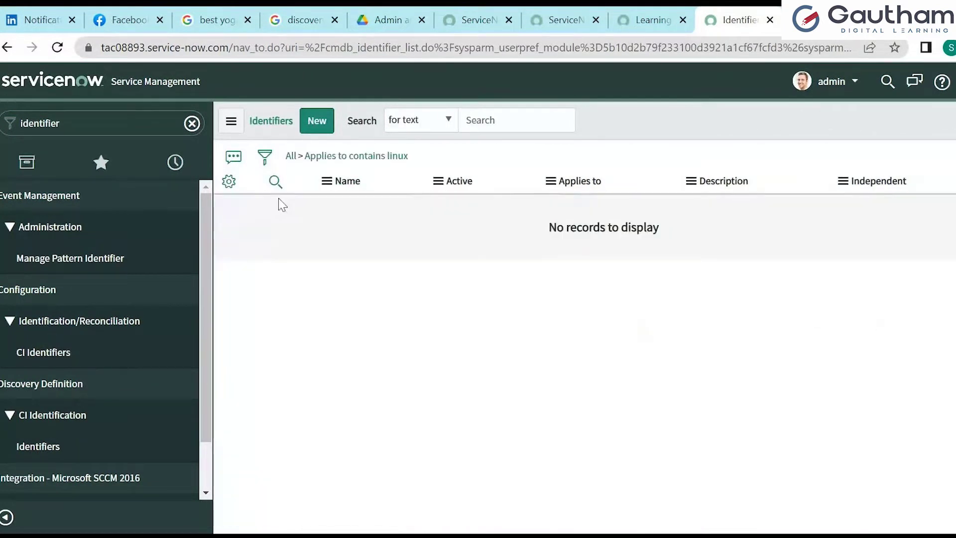
Open the Identifiers module under Discovery Definition and compare its list with the CI Identifiers module.
click(69, 445)
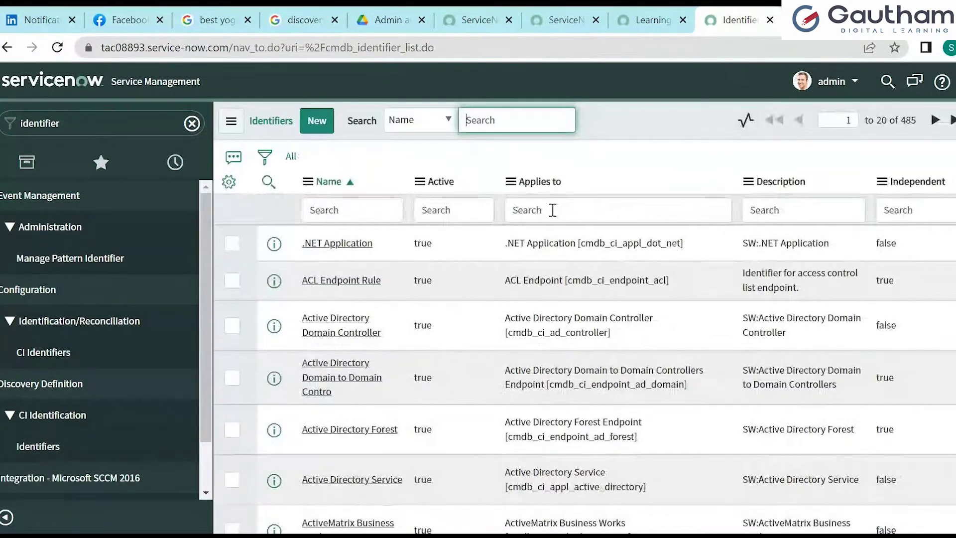
click(118, 354)
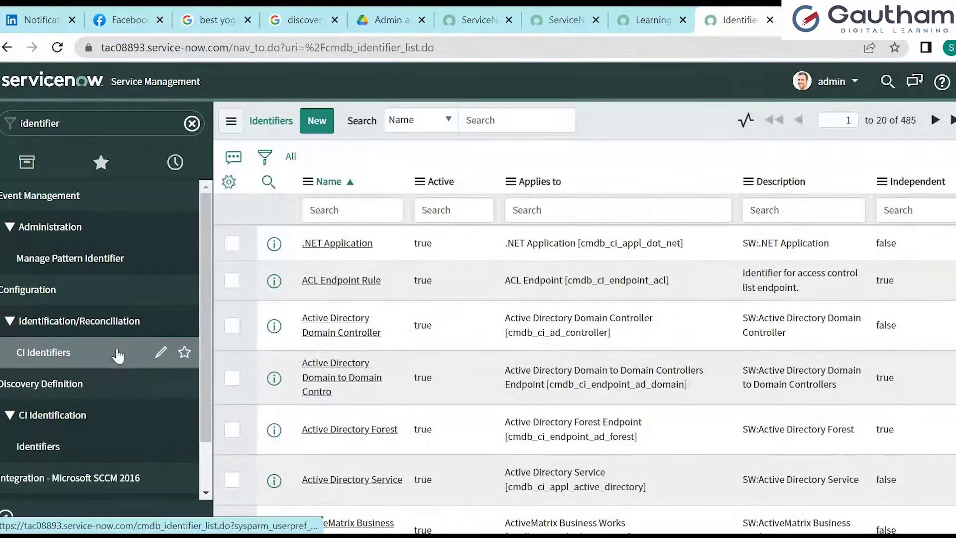
click(69, 444)
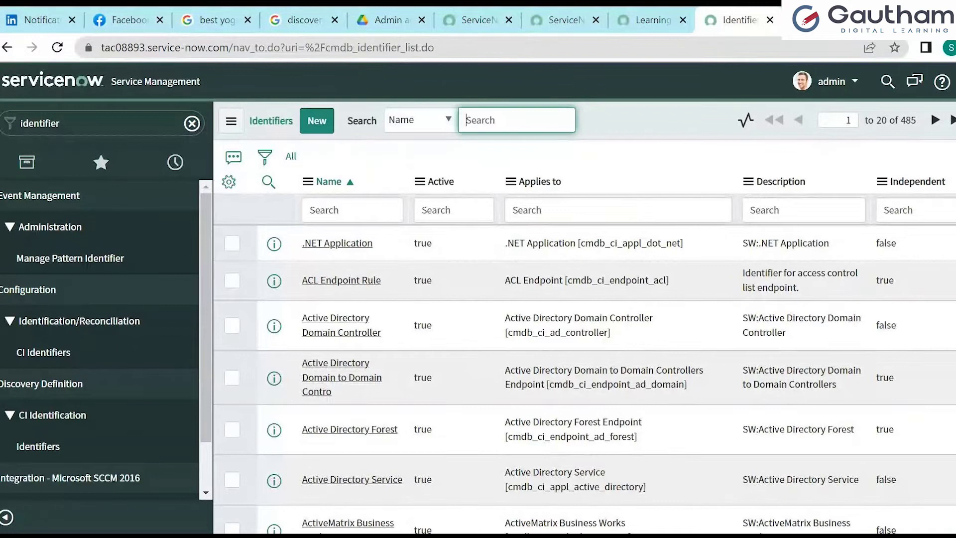
scroll(583, 349, down, 3)
scroll(583, 348, up, 3)
Replace the navigator filter with discovery to list the discovery modules.
click(147, 120)
key(BackSpace)
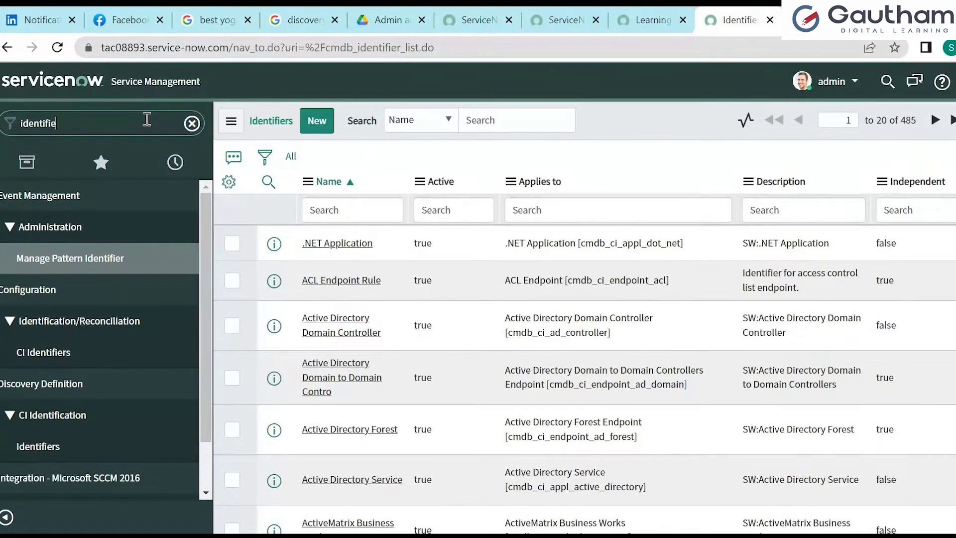
text(discovery)
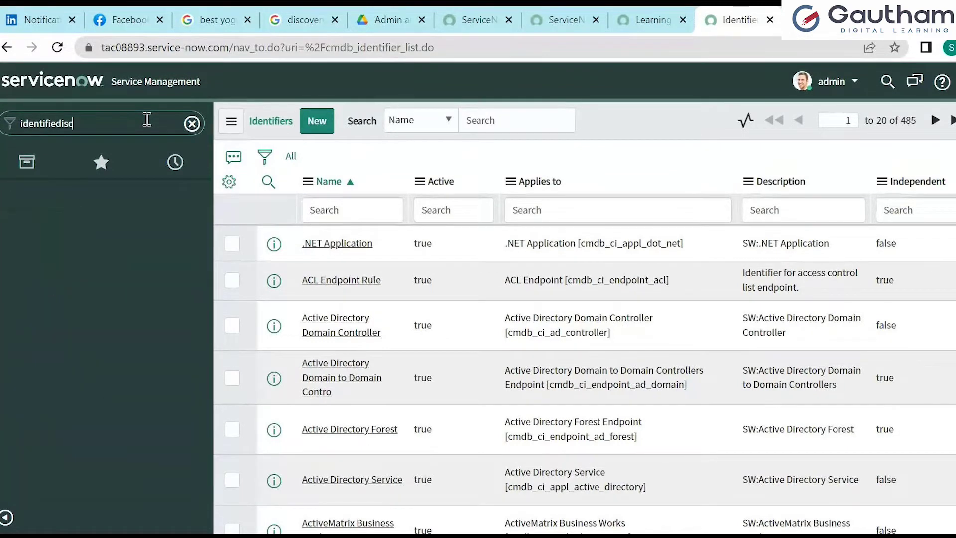
key(BackSpace)
key(BackSpace)
key(BackSpace)
key(BackSpace)
key(BackSpace)
key(BackSpace)
key(BackSpace)
key(BackSpace)
key(BackSpace)
key(BackSpace)
key(BackSpace)
key(BackSpace)
key(BackSpace)
key(BackSpace)
key(BackSpace)
key(BackSpace)
key(BackSpace)
key(BackSpace)
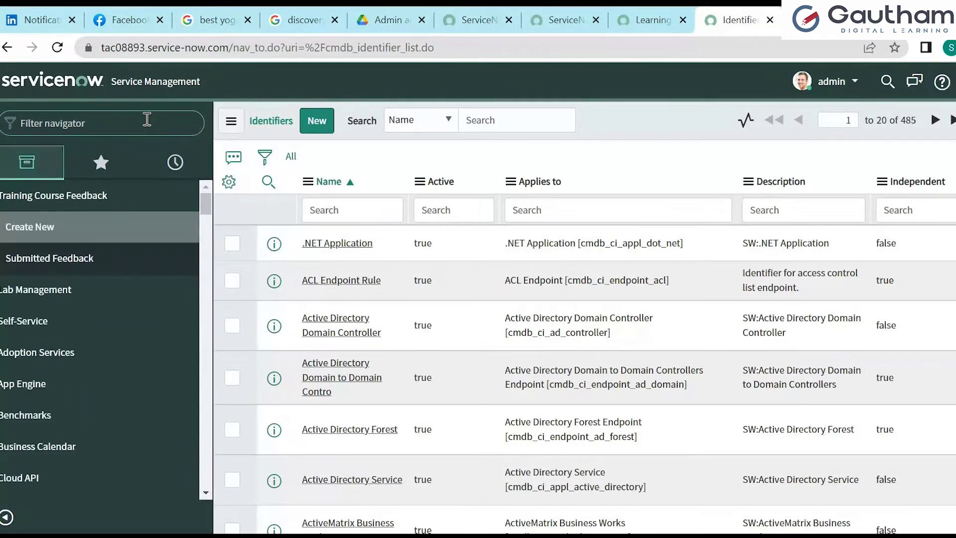
text(discover)
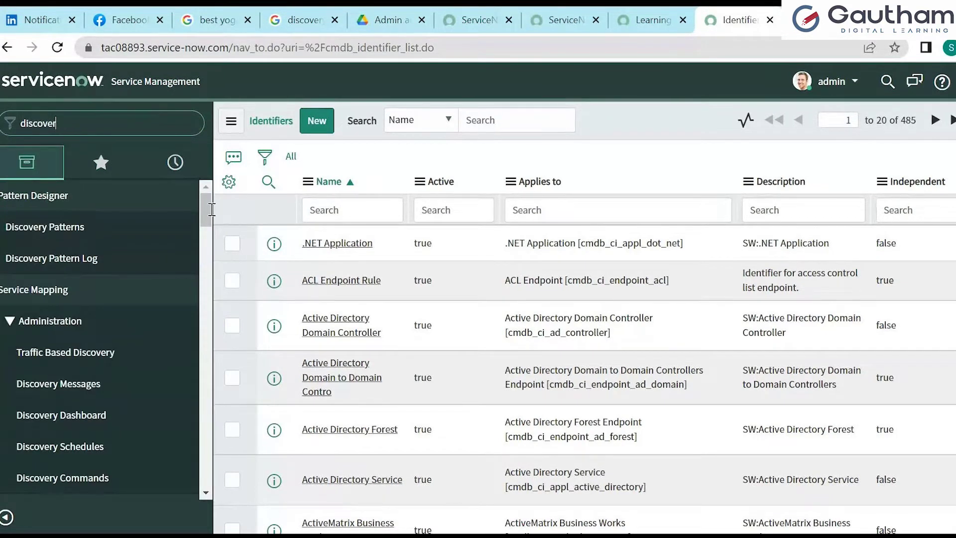
text(y)
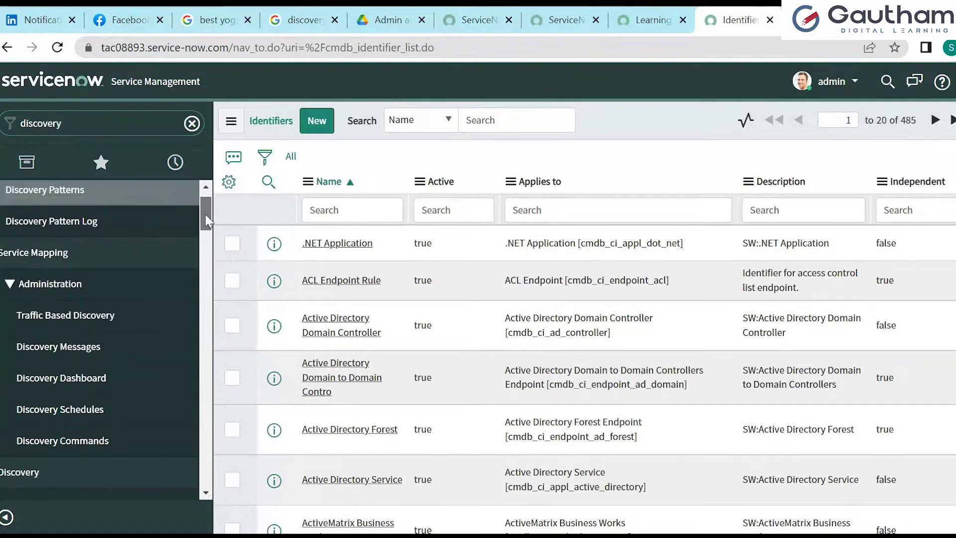
Look through the filtered discovery modules and open Identifiers under CI Identification.
scroll(206, 224, down, 5)
drag(206, 262, 199, 457)
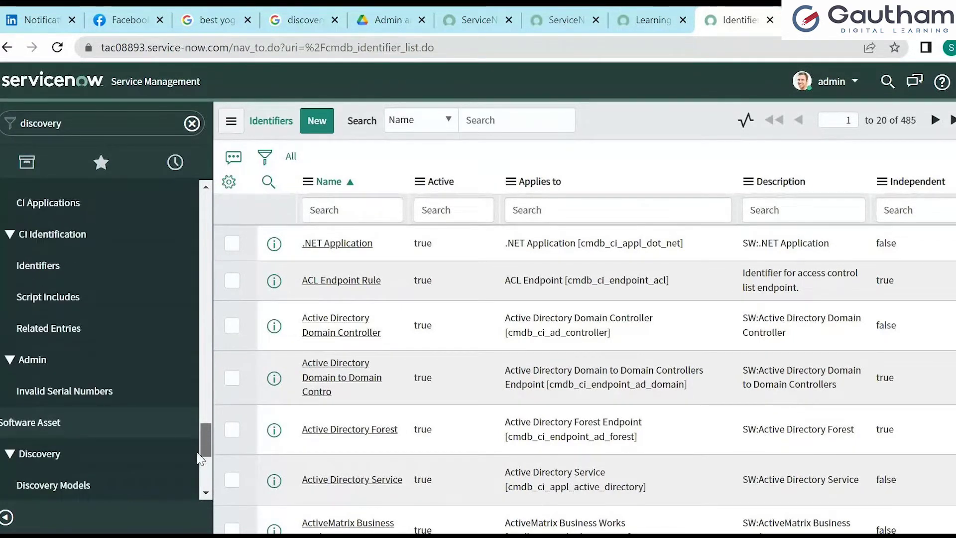
click(52, 275)
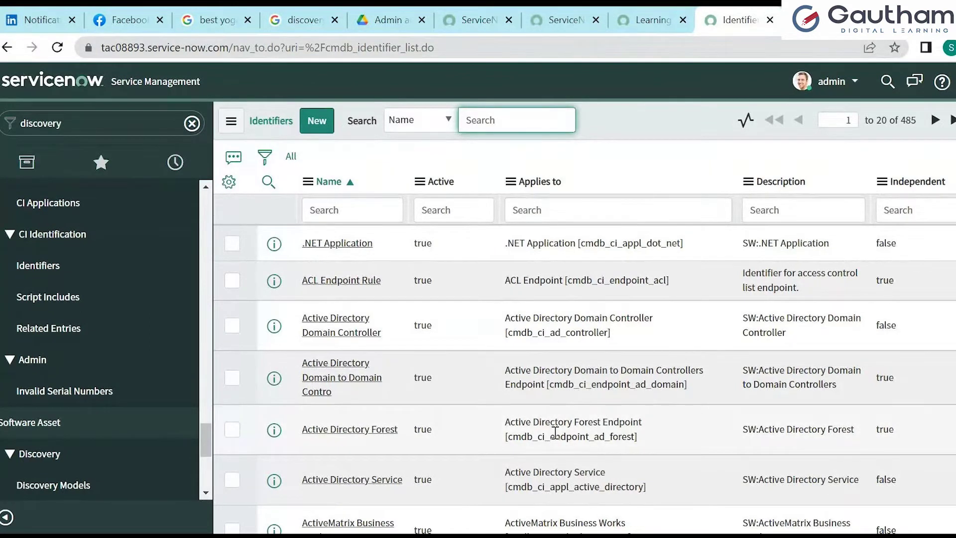
Filter the navigator for ci class.
click(114, 123)
text(ci)
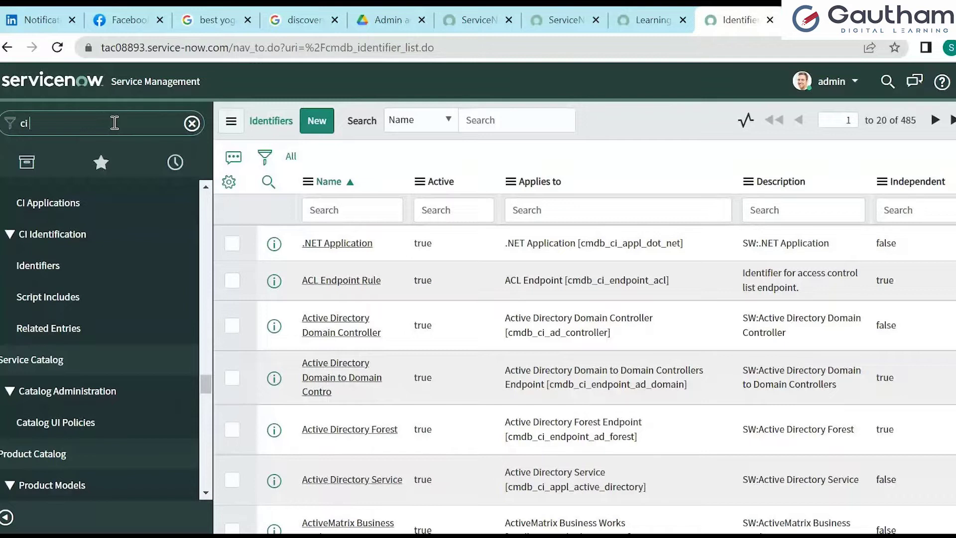
text( class)
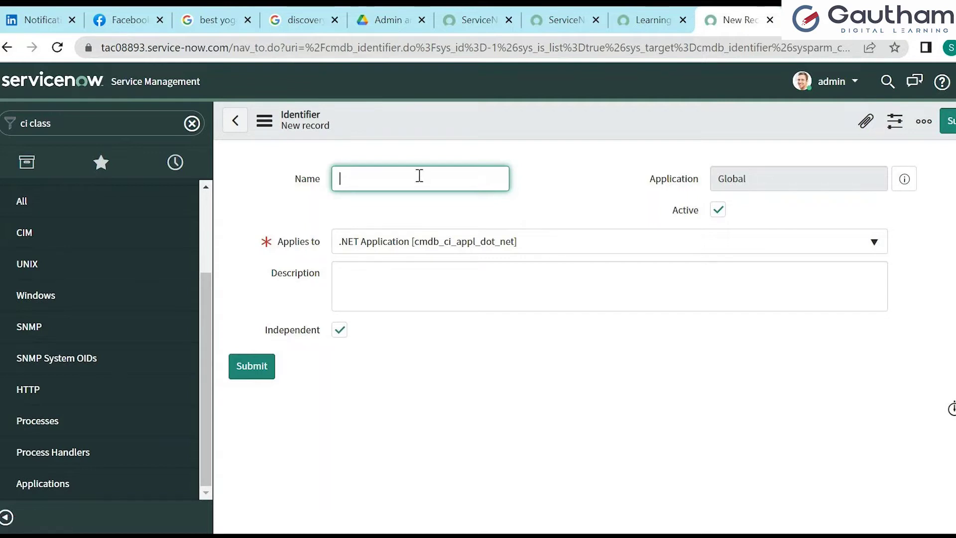
Create an active, independent identifier named Linux that applies to Linux Server [cmdb_ci_linux_server] and submit it.
text(Linux)
click(546, 246)
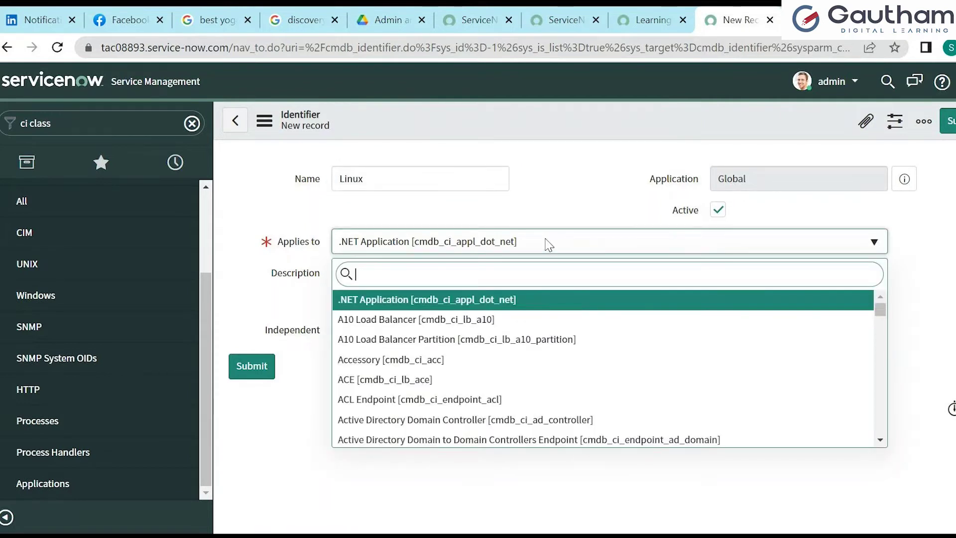
text(cmdb_ci_linux)
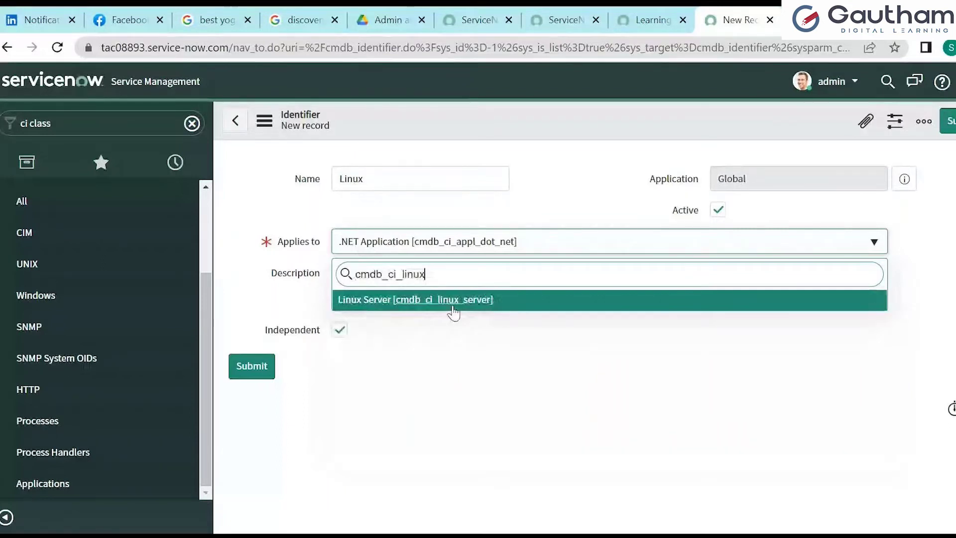
click(454, 313)
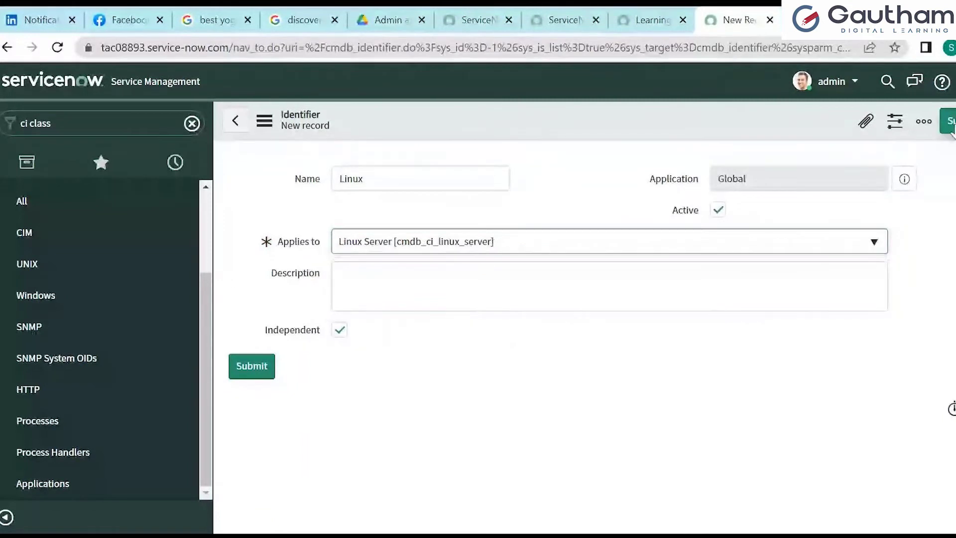
click(339, 333)
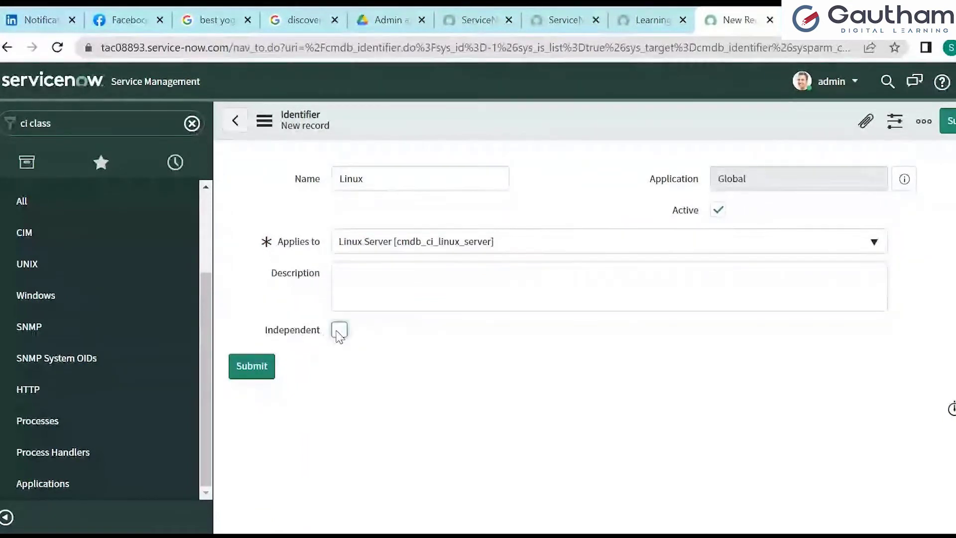
click(339, 334)
click(336, 334)
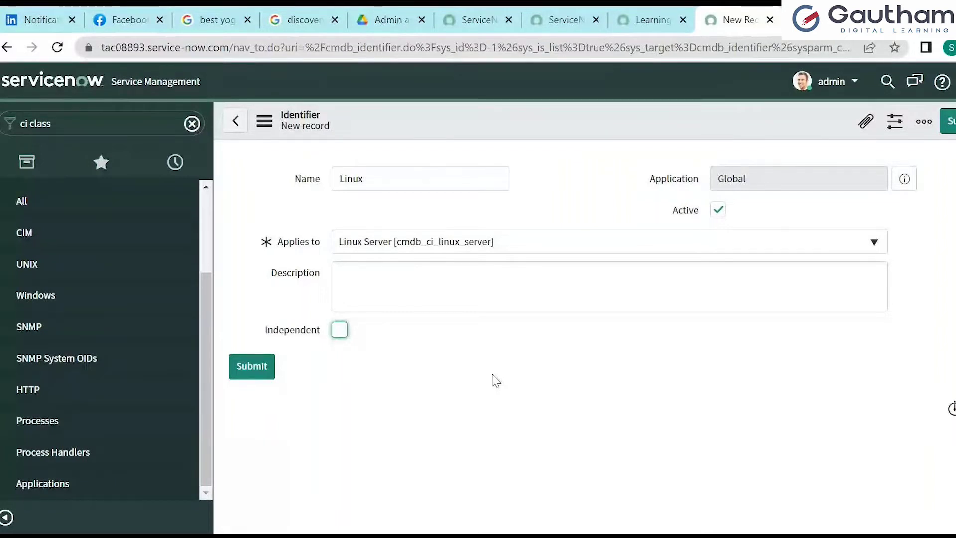
click(342, 331)
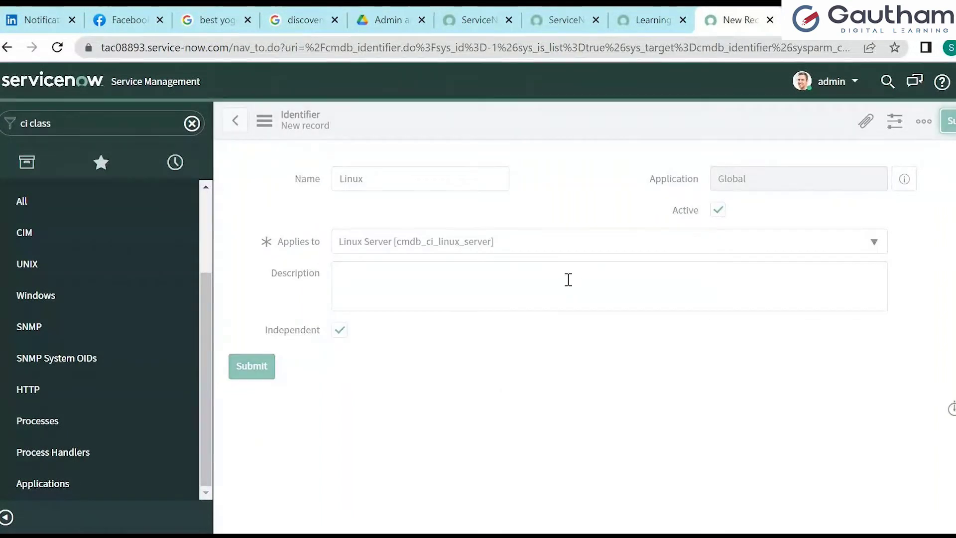
Search the identifiers list's Name column for linux and open the Linux identifier record.
mouse_move(313, 248)
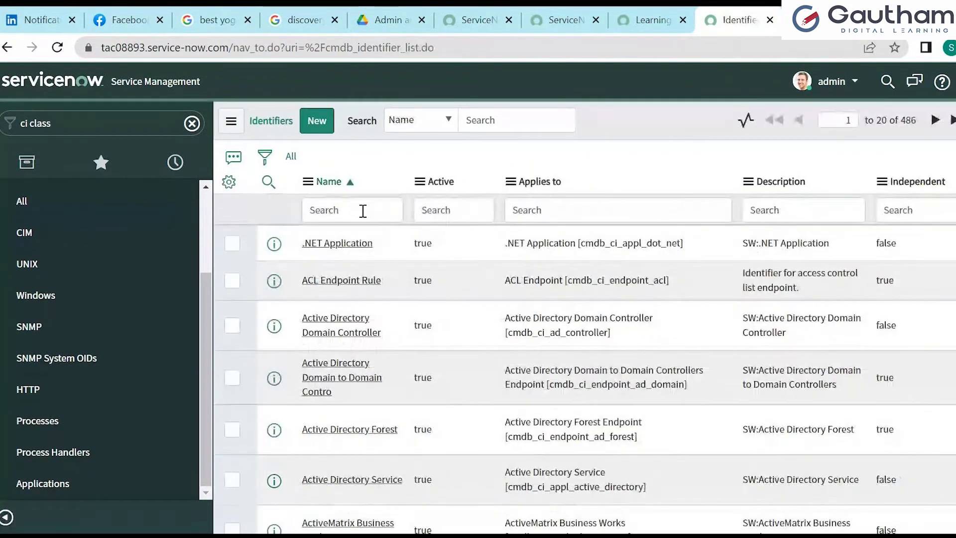
click(363, 211)
text(linux)
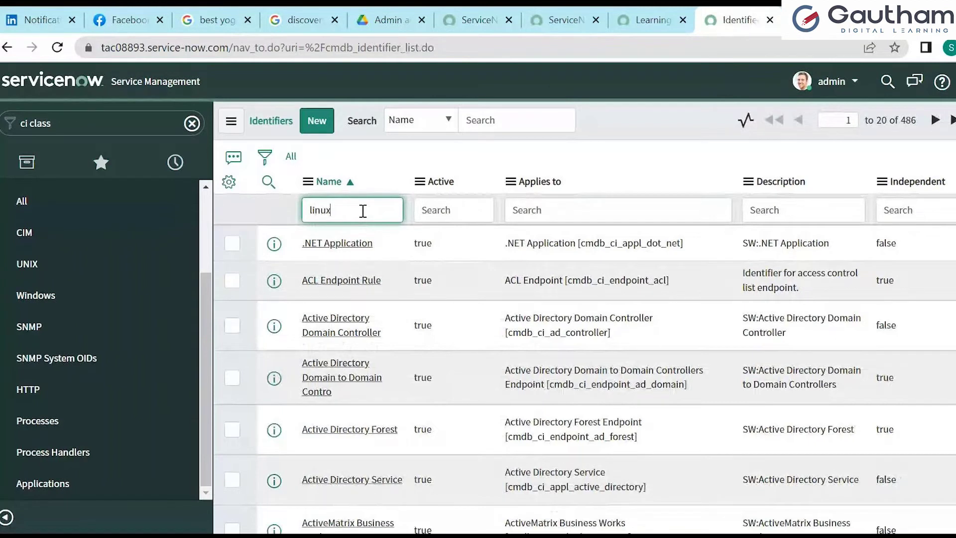
key(Return)
click(315, 251)
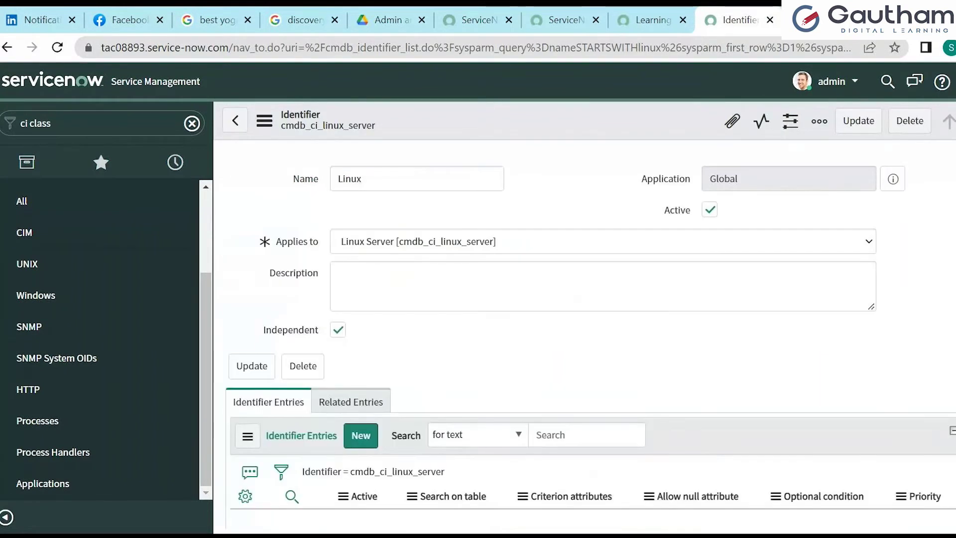
Start a new identifier entry for the Linux identifier and add Serial number as a criterion attribute.
scroll(434, 357, down, 2)
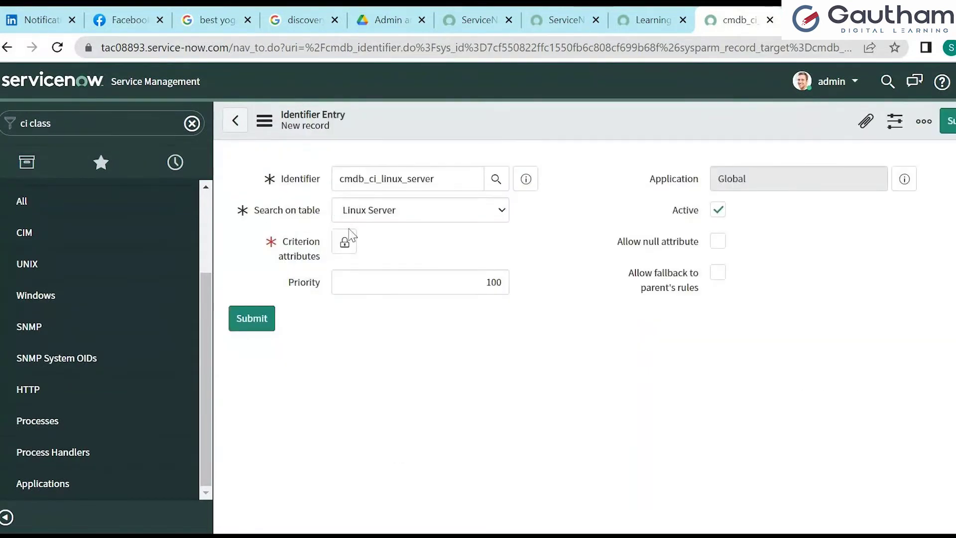
mouse_move(319, 247)
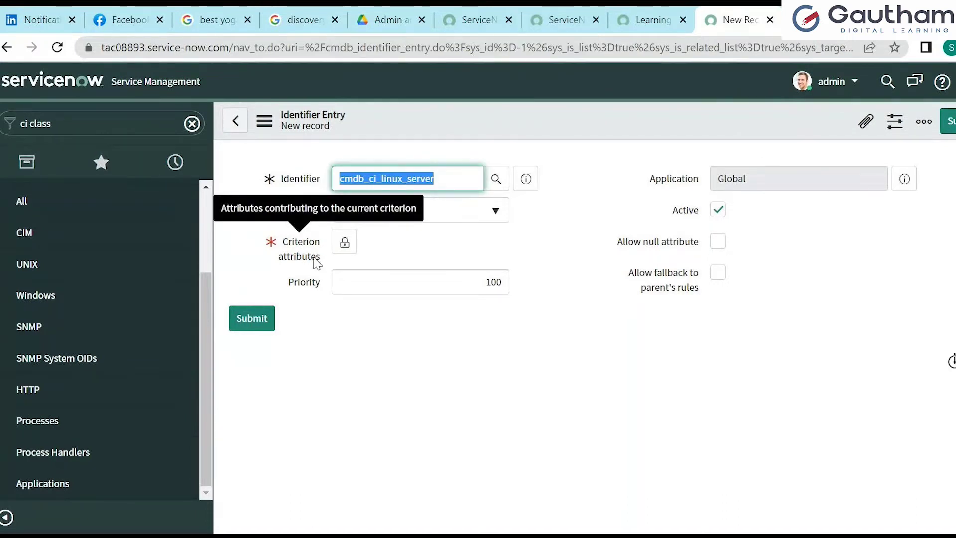
click(345, 244)
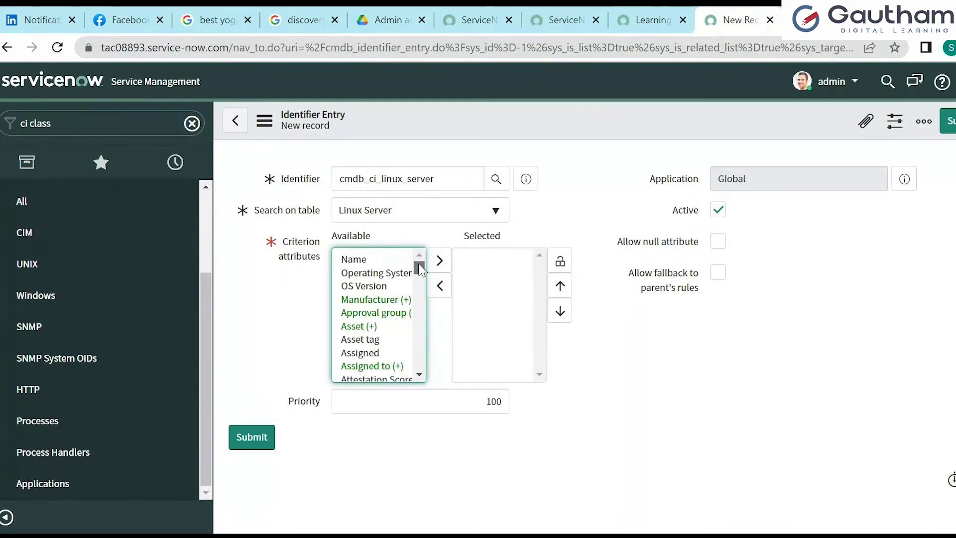
drag(419, 264, 419, 351)
click(392, 343)
double_click(393, 344)
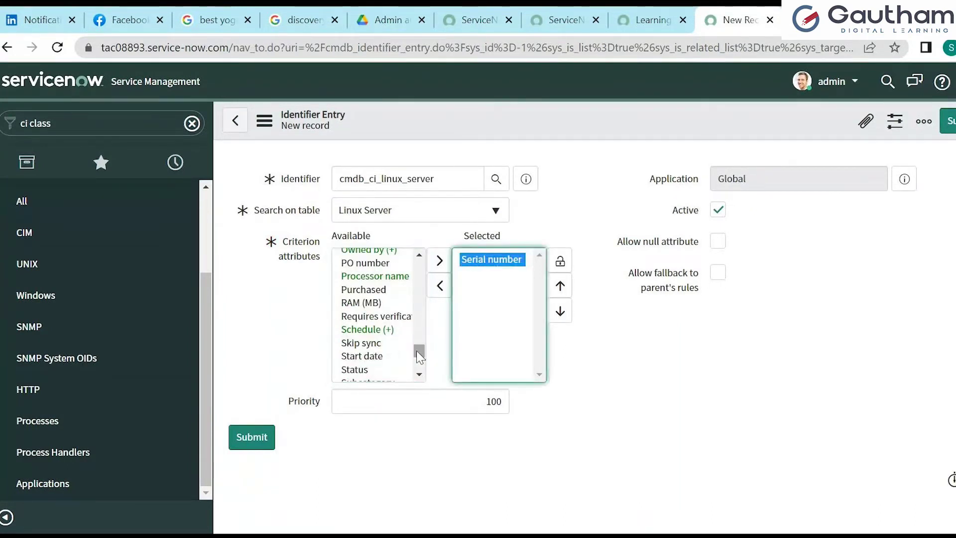
Add Operating System and OS Version to the entry's criterion attributes, lock the selection and submit the entry.
drag(420, 357, 421, 262)
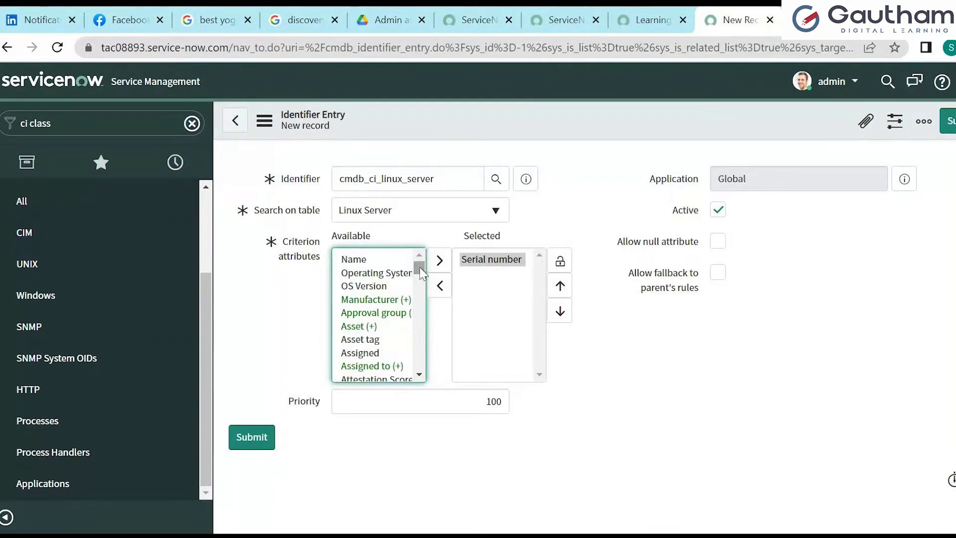
click(368, 274)
double_click(369, 274)
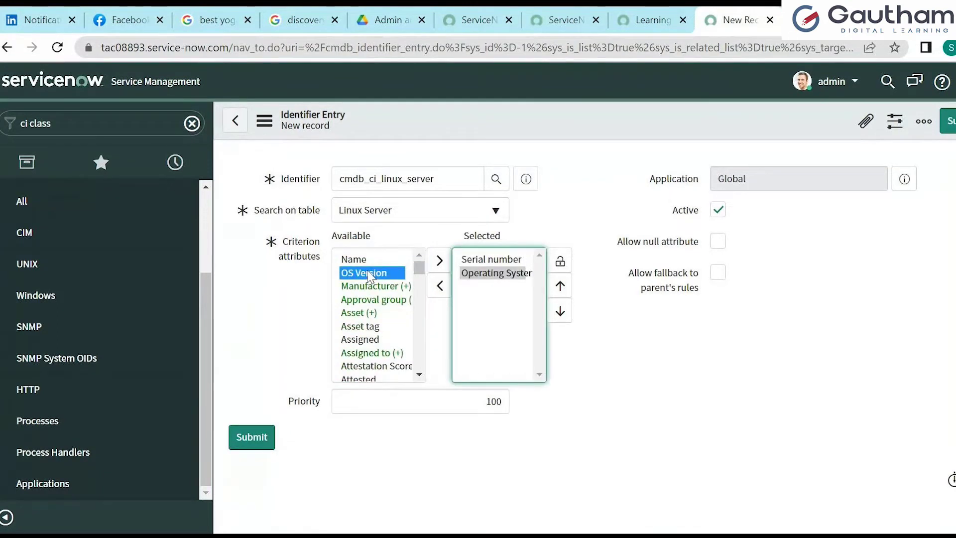
double_click(368, 275)
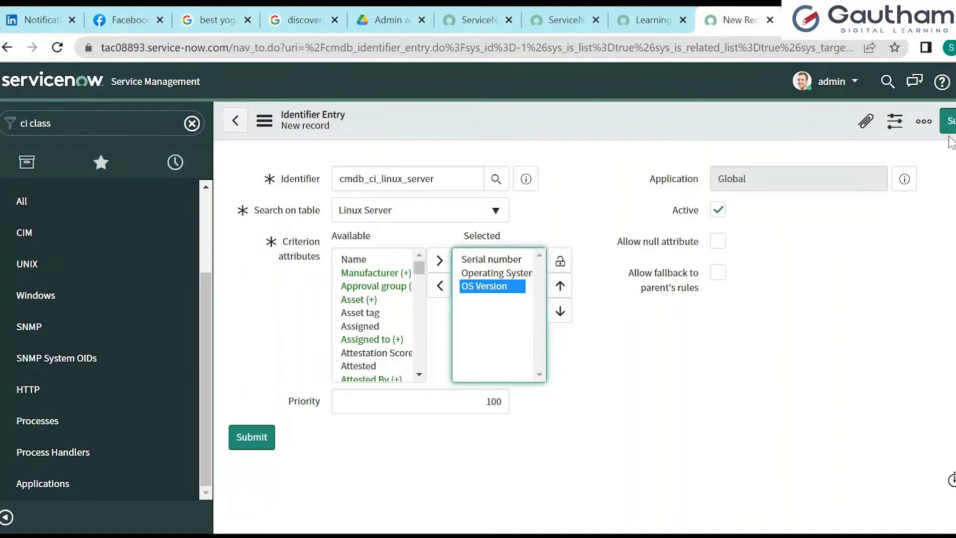
click(560, 261)
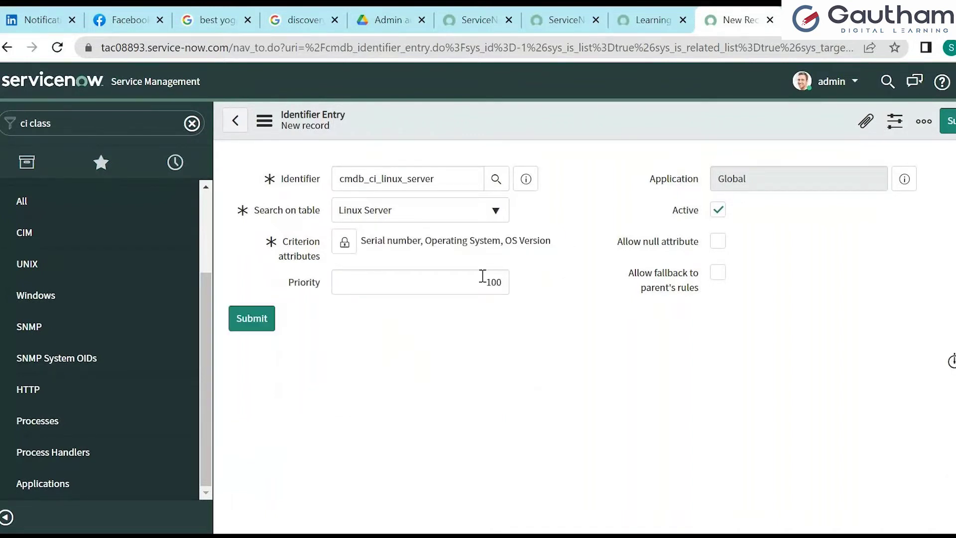
click(951, 124)
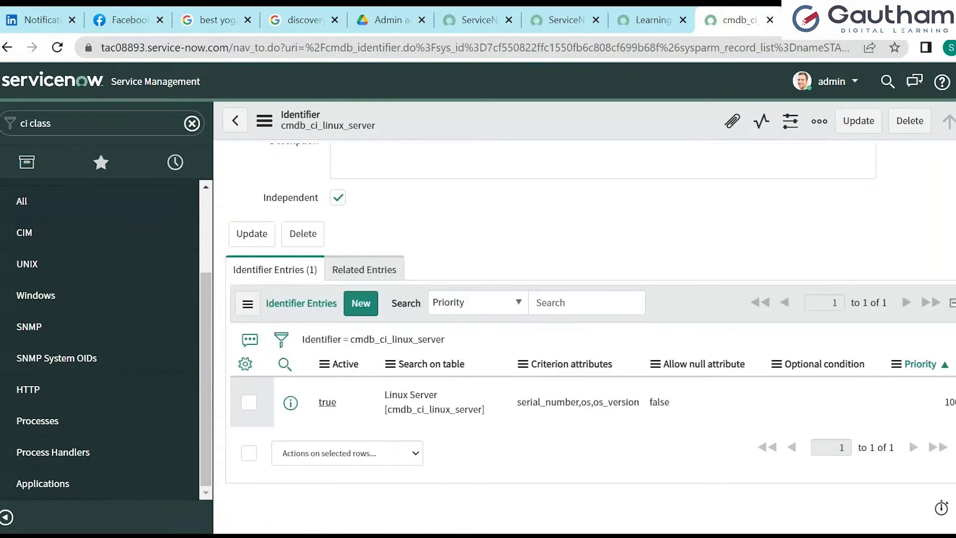
Examine the Linux identifier's related entries and the criterion attributes of its identifier entry.
click(365, 269)
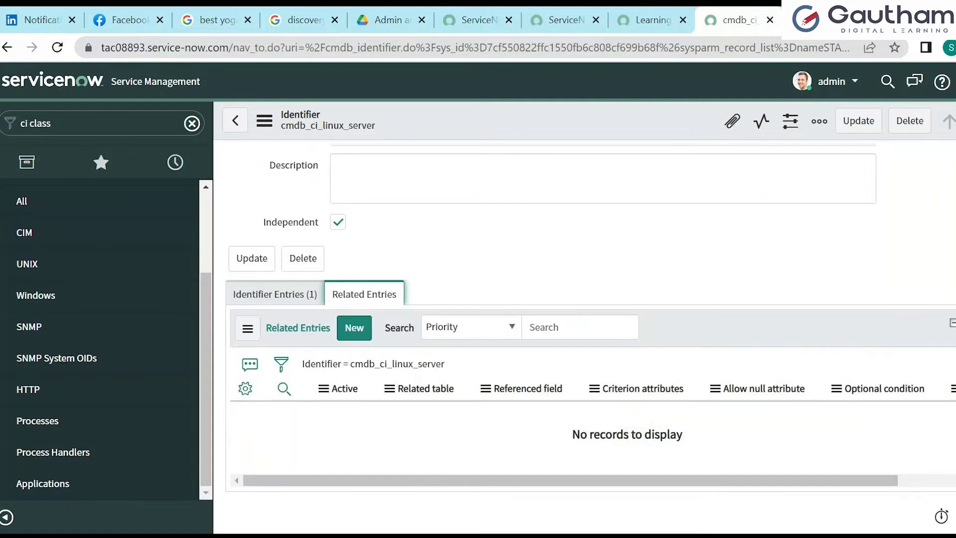
click(285, 297)
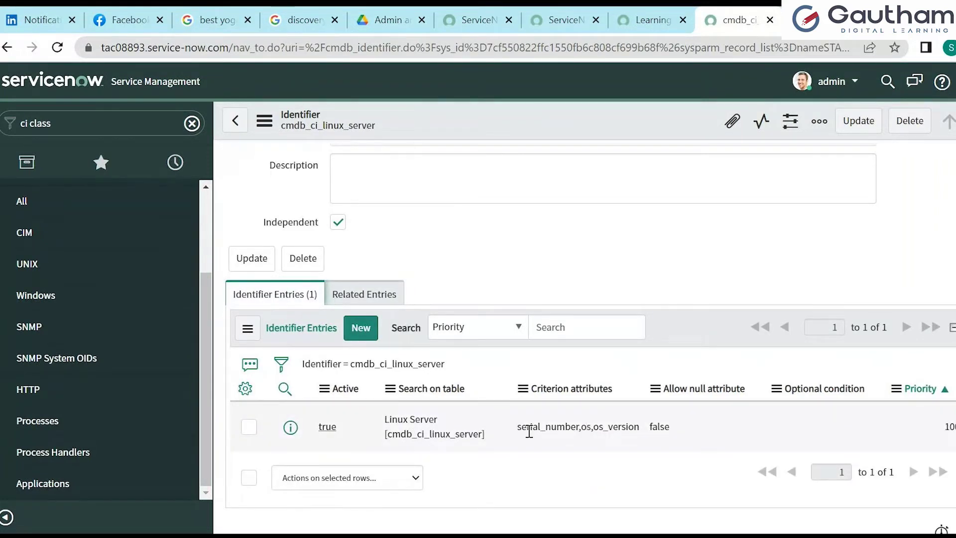
drag(520, 428, 643, 429)
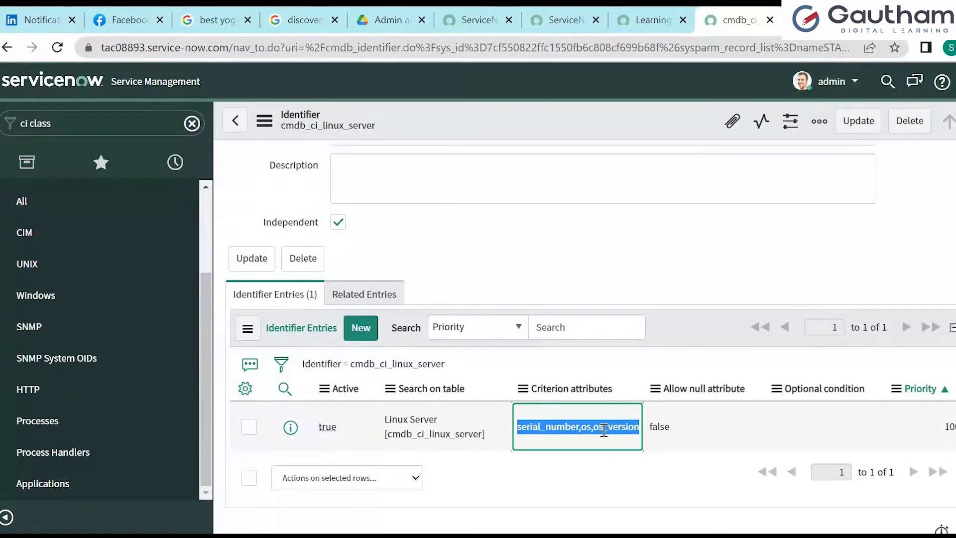
scroll(585, 318, up, 2)
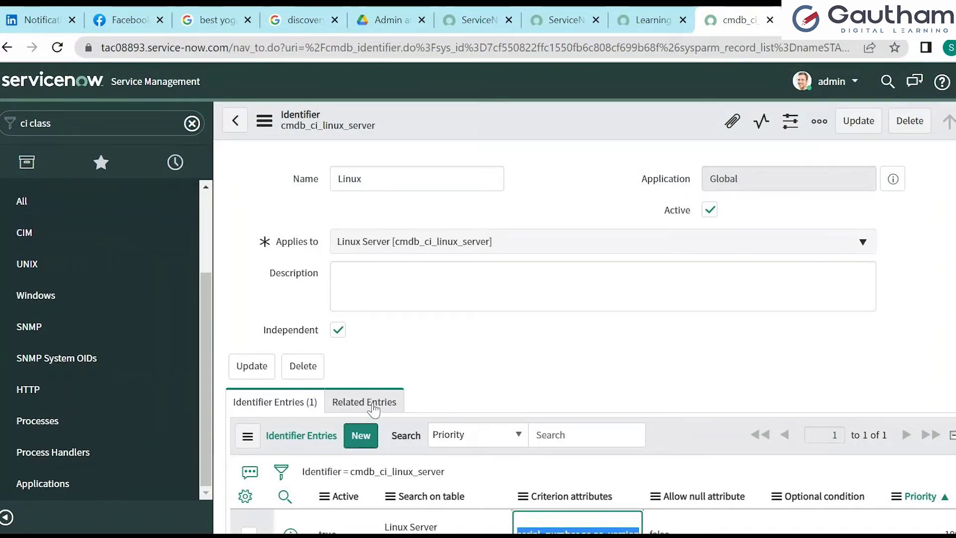
click(360, 409)
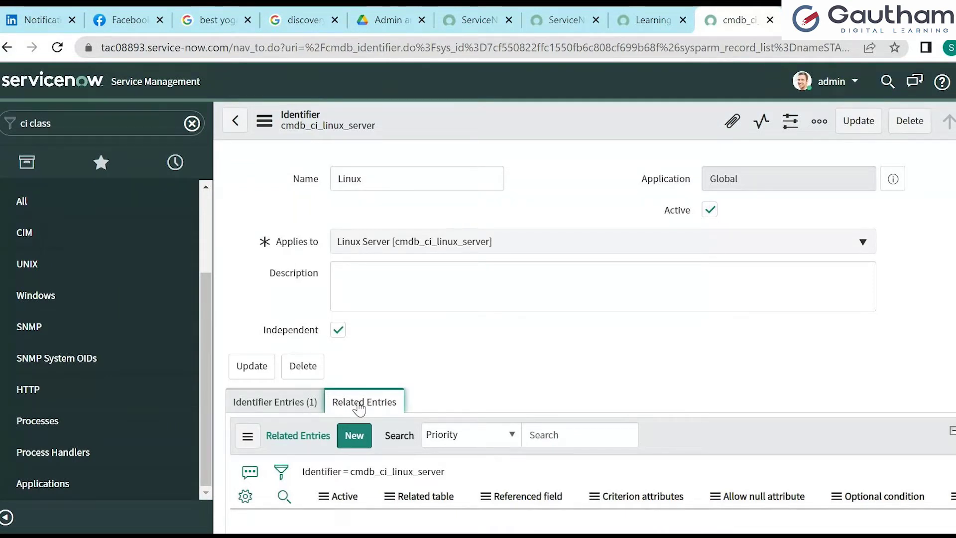
Open the full record list of the cmdb_serial_number table from the navigator using cmdb_serial_number.LIST.
click(191, 124)
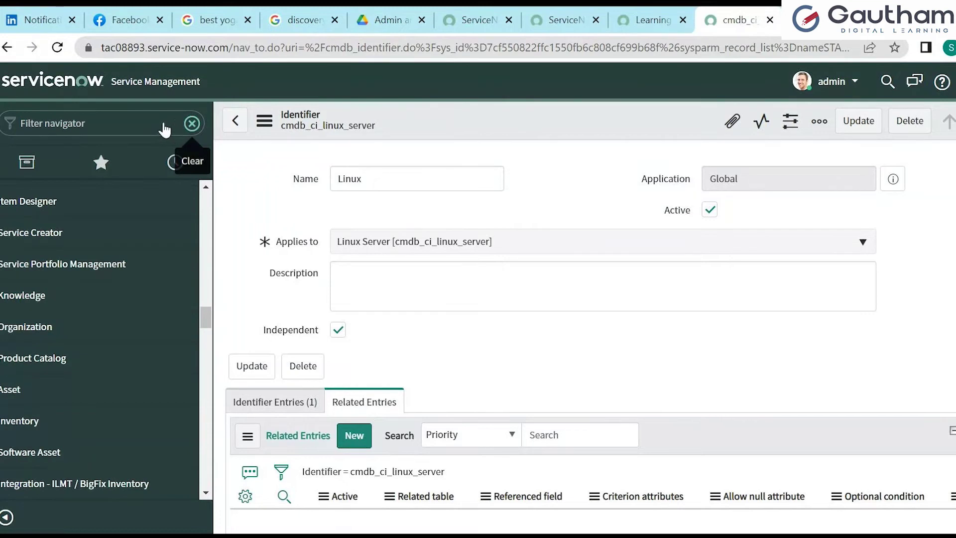
click(164, 129)
text(cm)
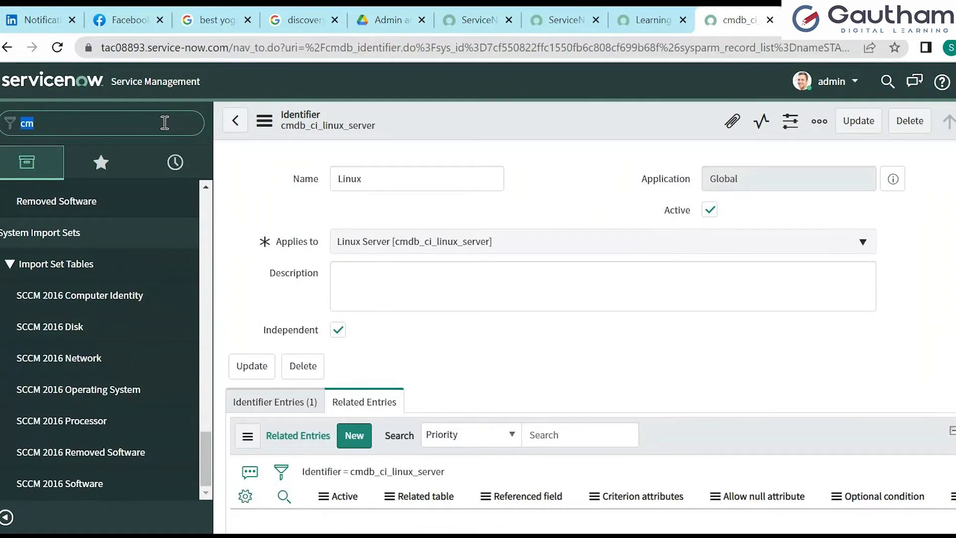
text(db_serial_number)
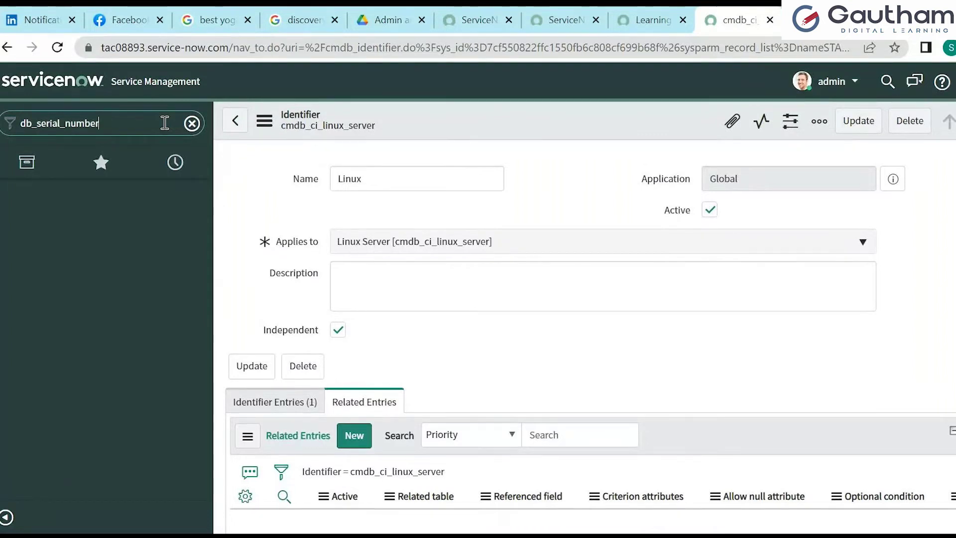
click(23, 124)
text(cm)
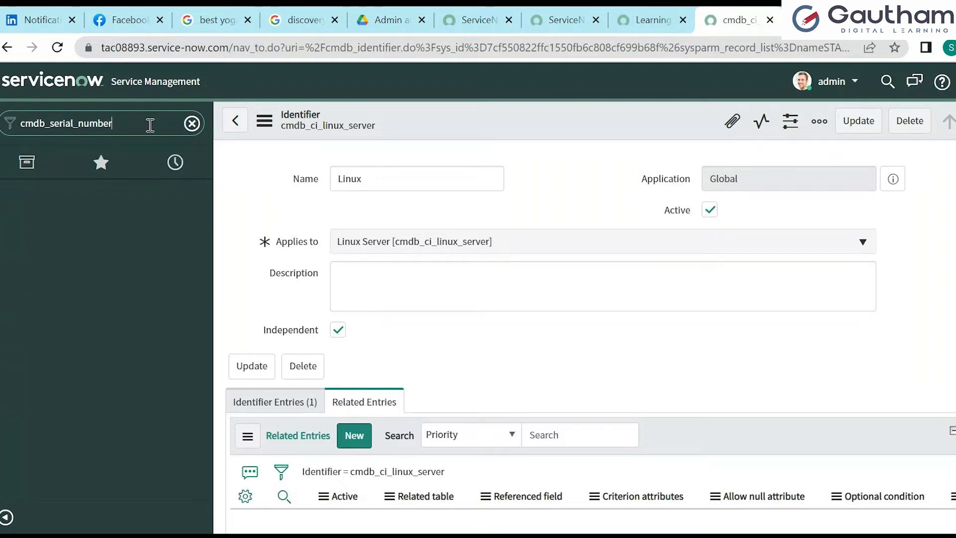
text(.LIST)
key(Return)
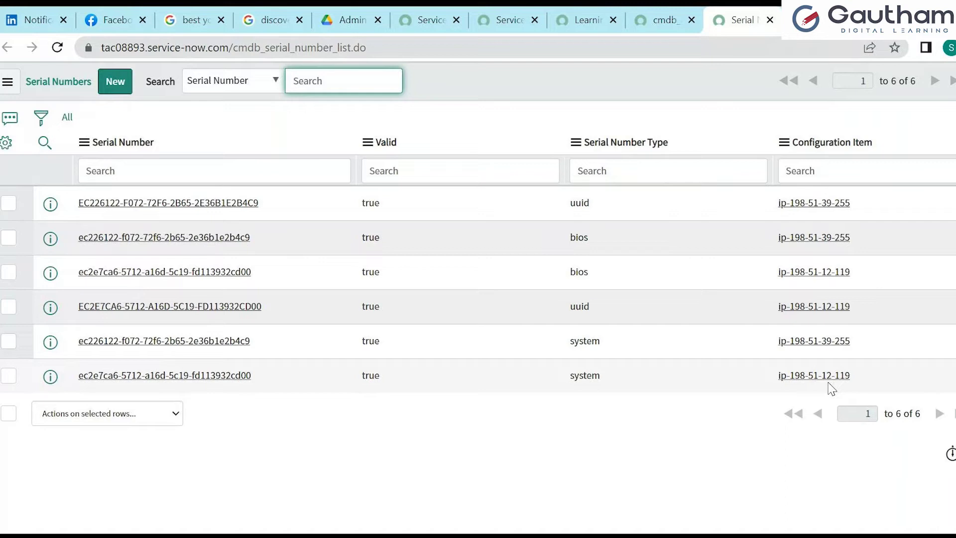
Return to the Linux identifier page and open the cmdb_ci table's record list from the navigator.
click(498, 22)
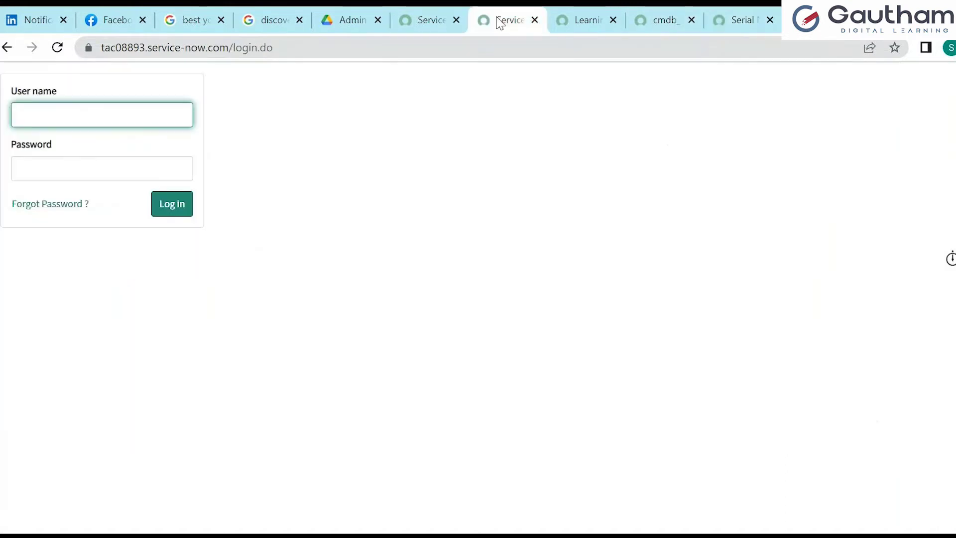
click(574, 27)
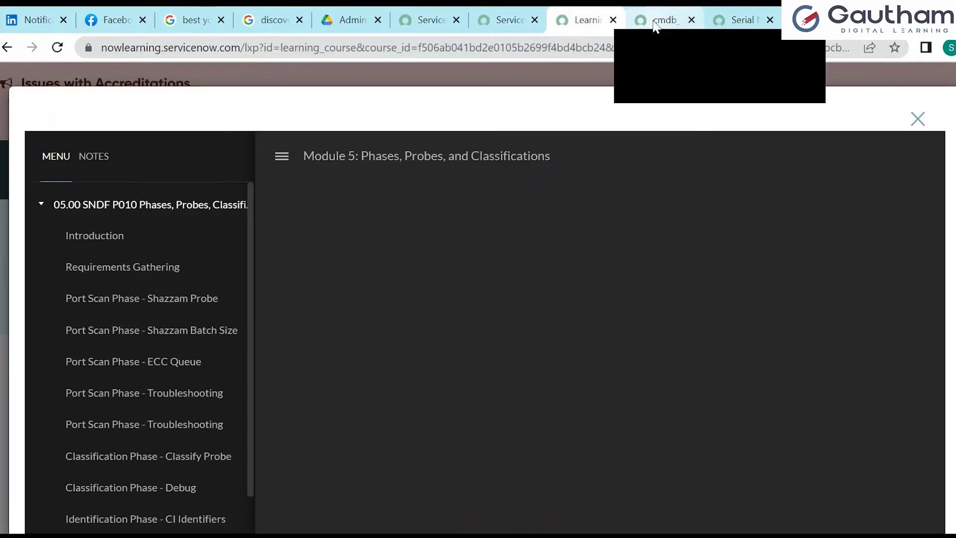
click(655, 26)
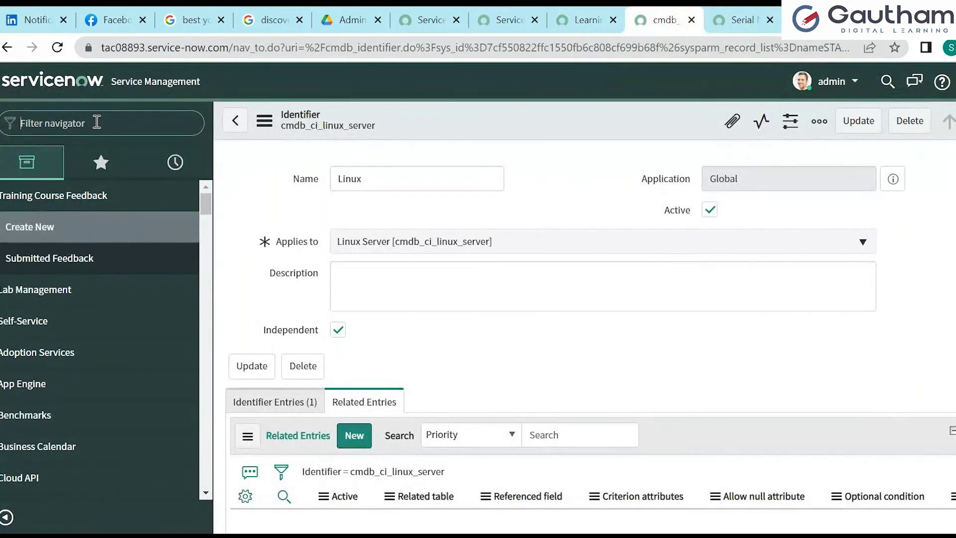
text(cmd)
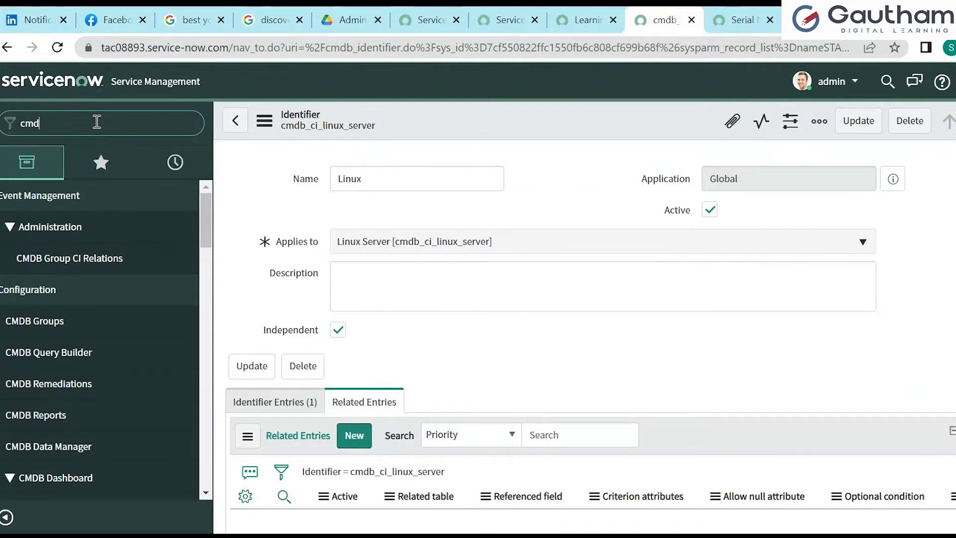
text(b_ci.list)
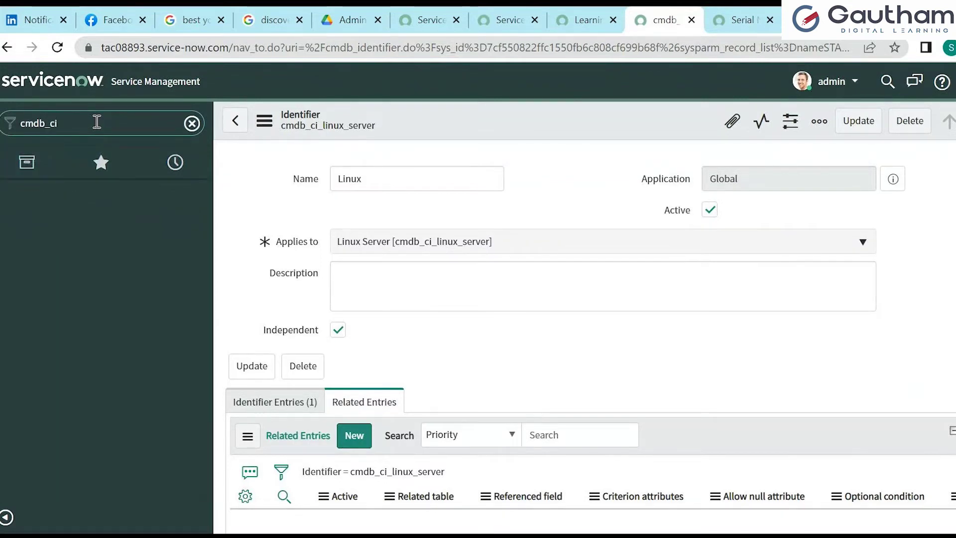
key(Return)
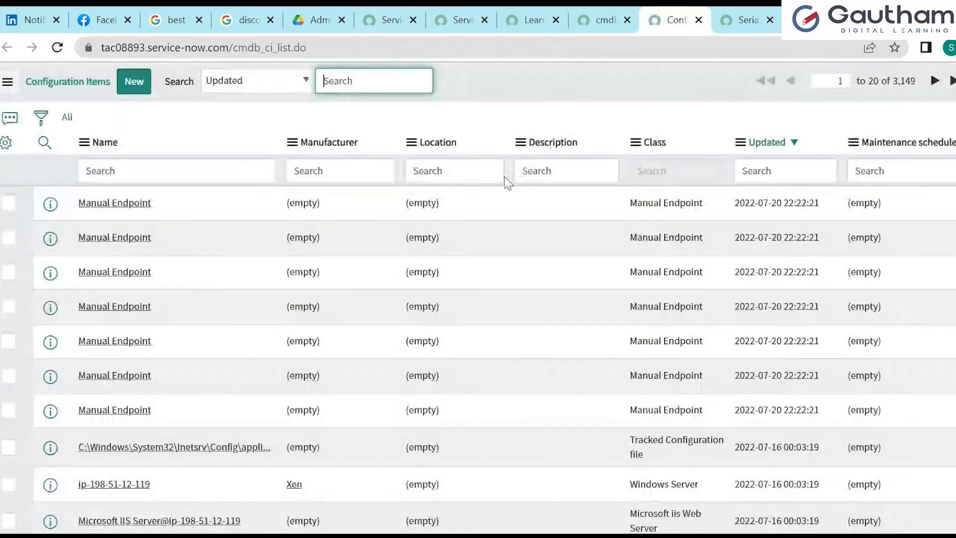
Add the IP Address column to the configuration items list and place it directly after Manufacturer.
click(7, 143)
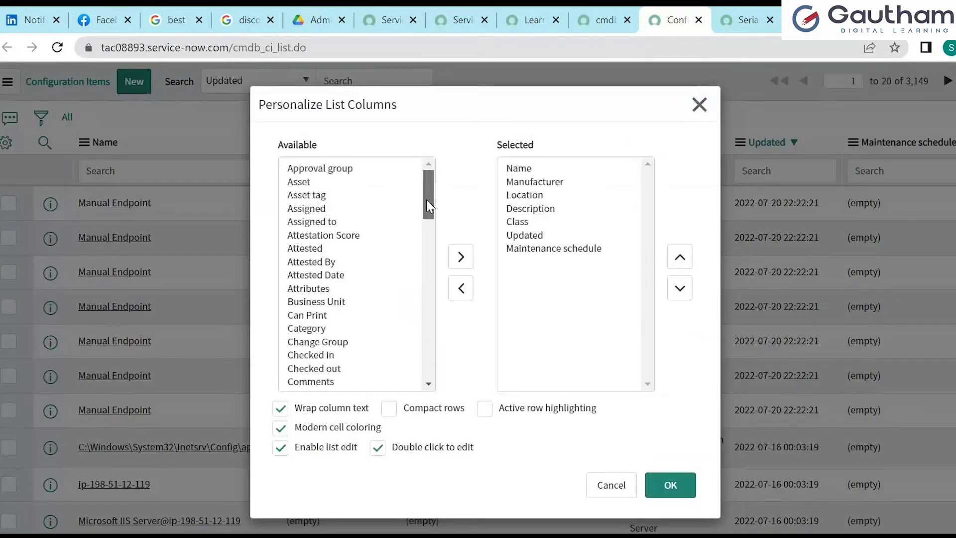
drag(426, 200, 423, 300)
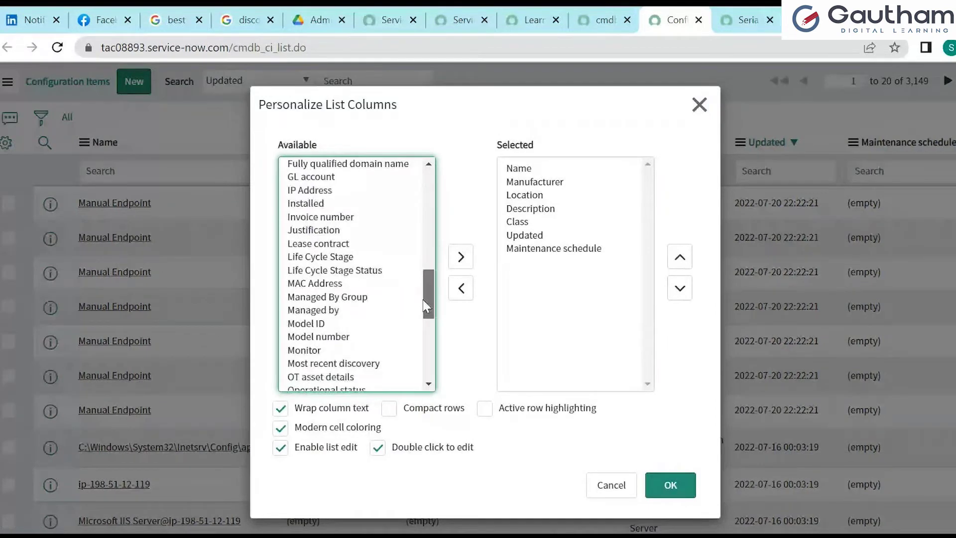
double_click(310, 190)
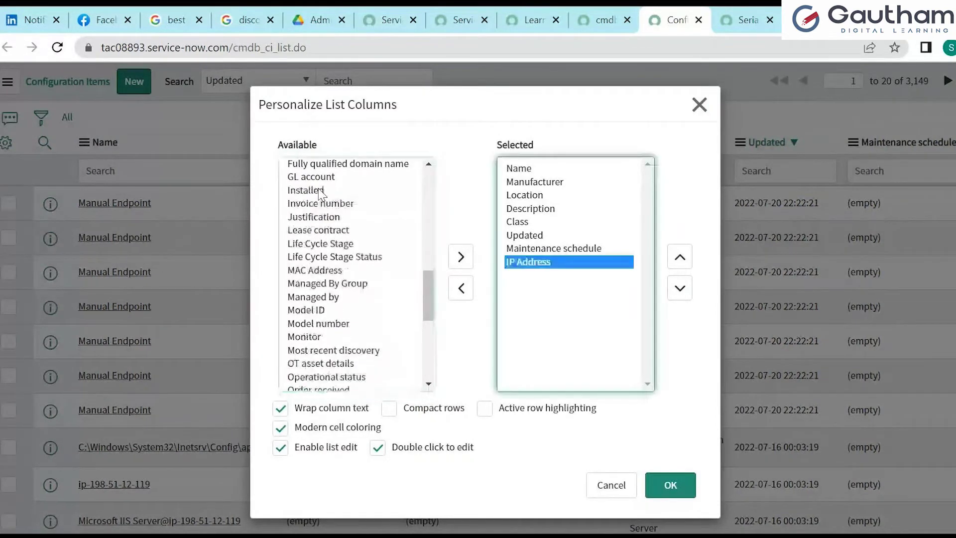
click(679, 257)
click(680, 257)
click(680, 257)
click(680, 257)
click(680, 257)
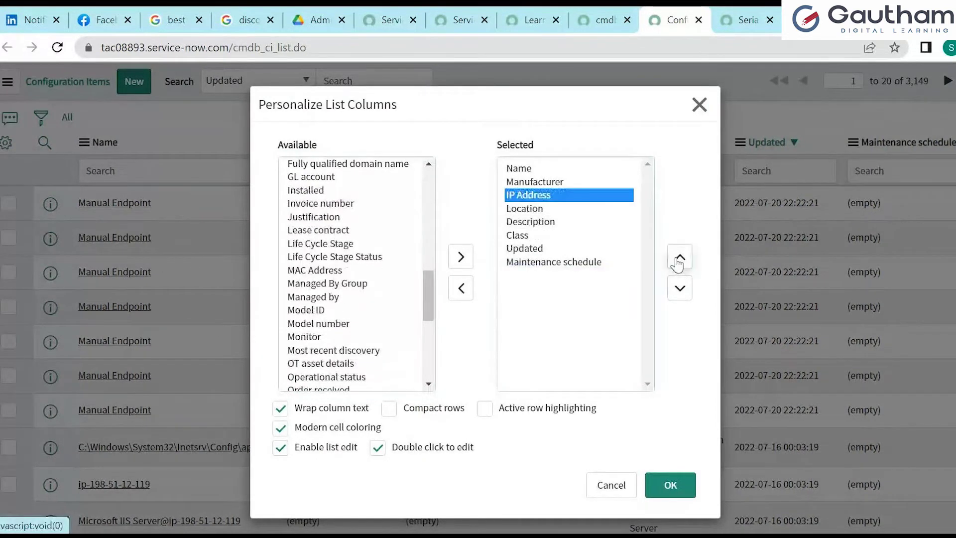
click(666, 493)
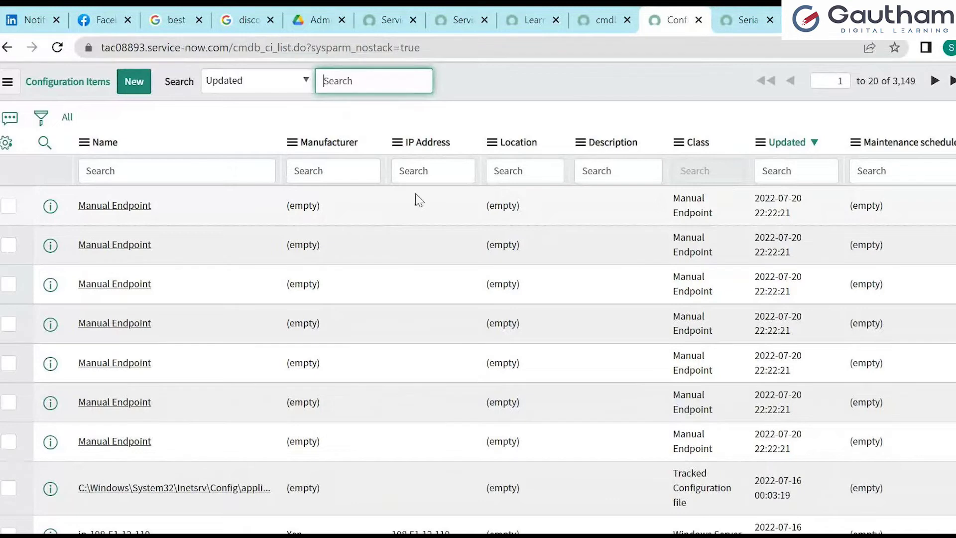
Filter out the configuration items whose IP Address is empty and look through the filtered list.
right_click(417, 207)
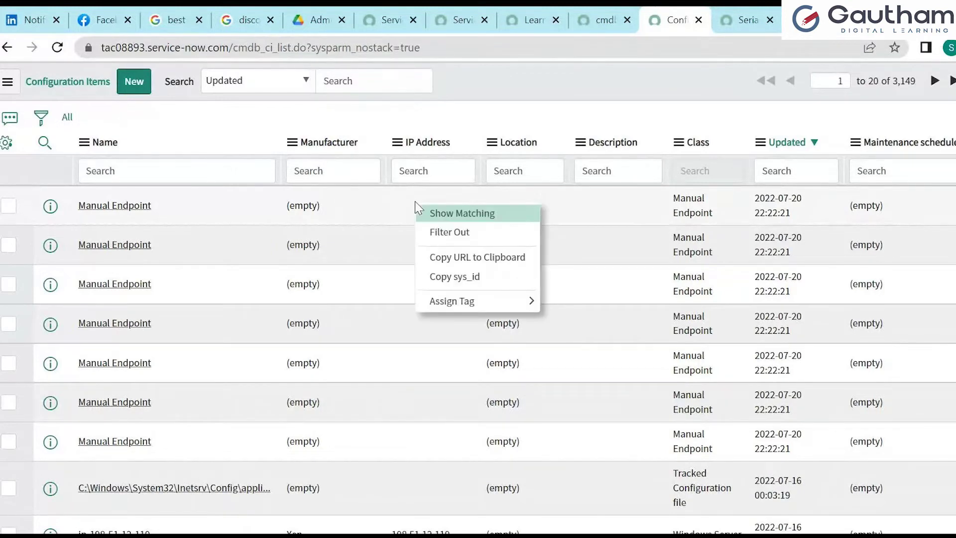
click(449, 234)
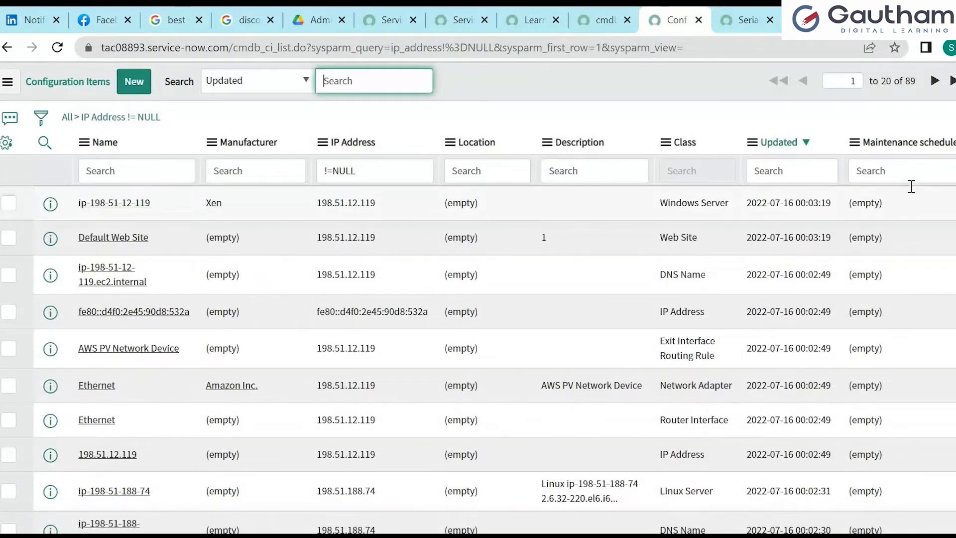
scroll(912, 186, down, 5)
scroll(912, 186, up, 5)
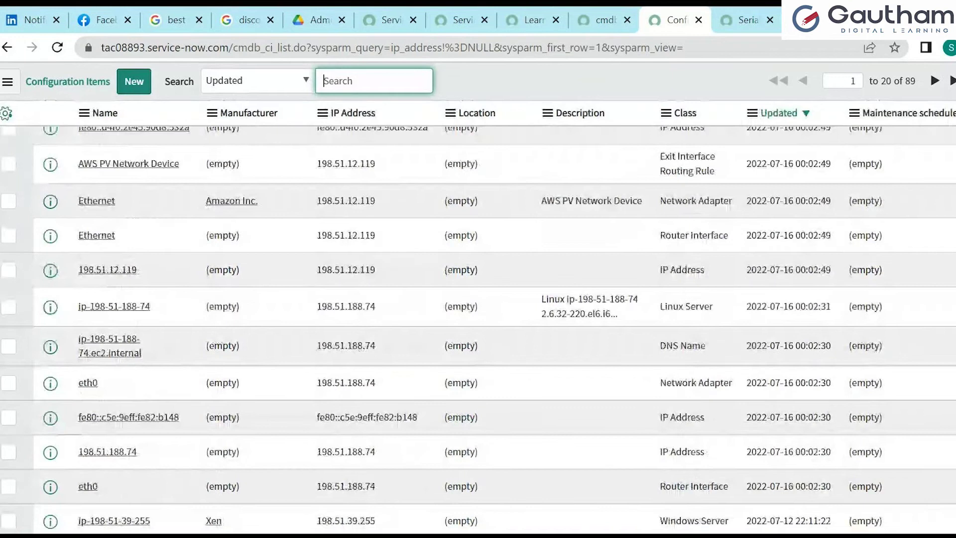
Compare the configuration items and their IP addresses with the configuration items in the Serial Numbers list.
click(743, 23)
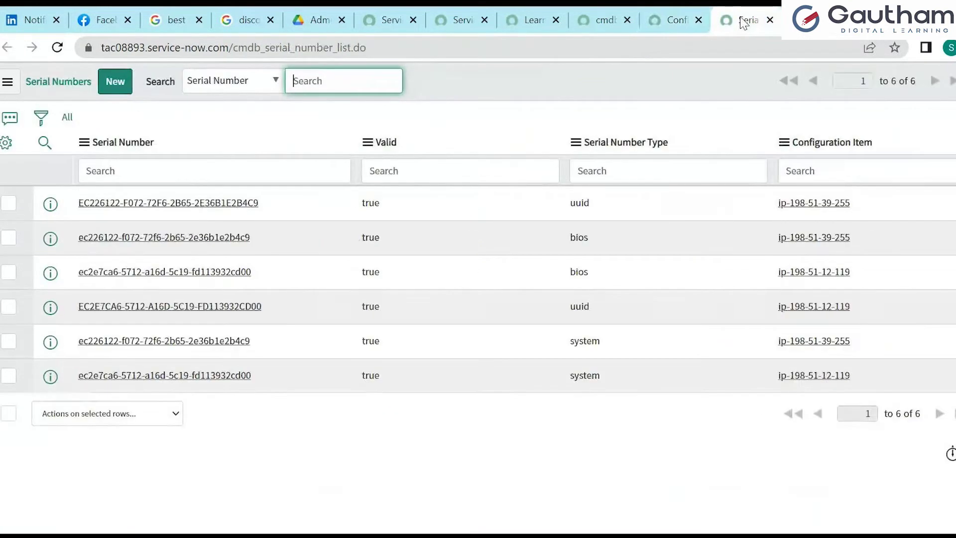
click(675, 21)
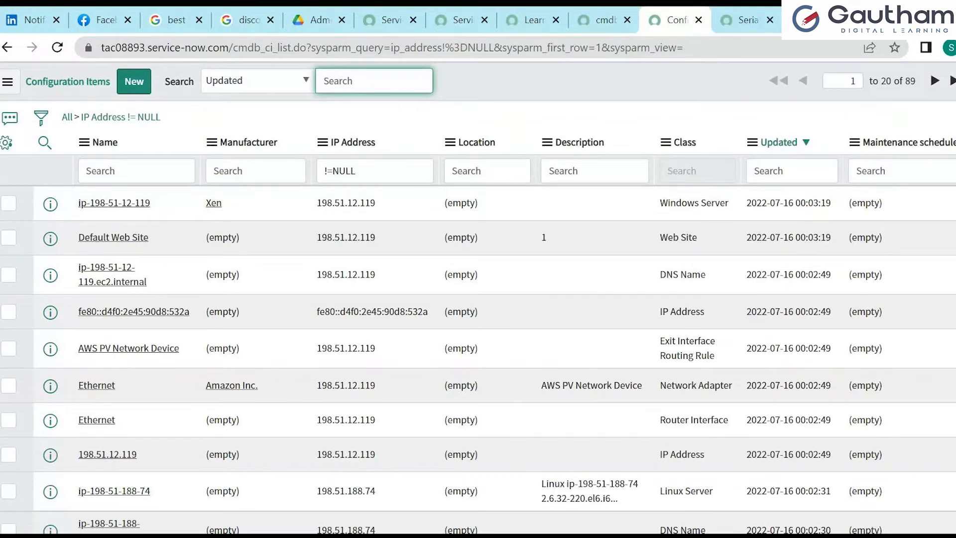
scroll(478, 319, down, 2)
scroll(478, 329, down, 5)
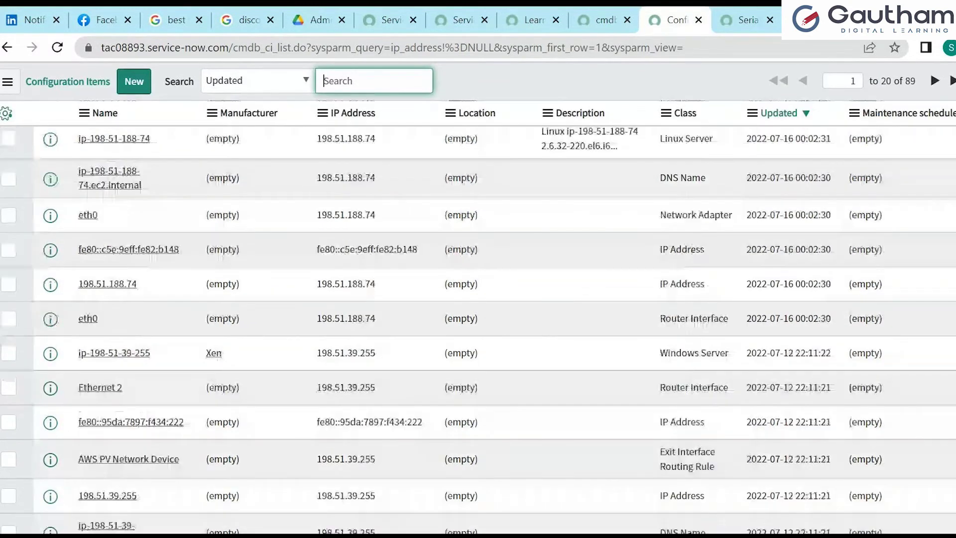
scroll(478, 318, down, 2)
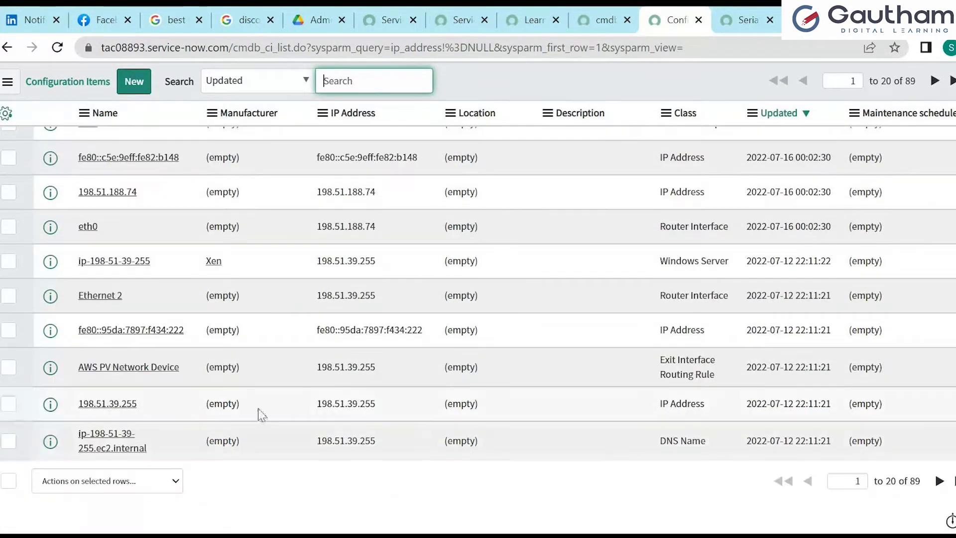
click(733, 27)
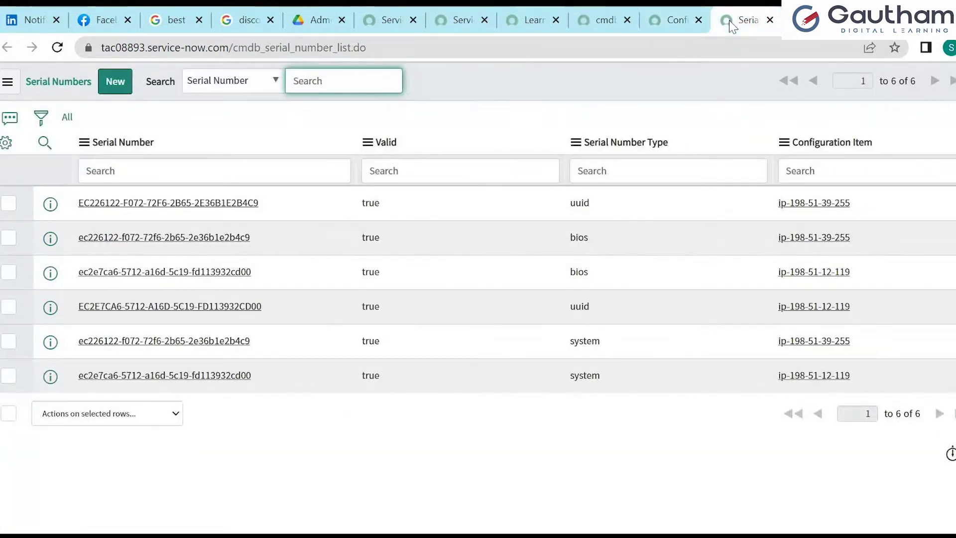
click(674, 20)
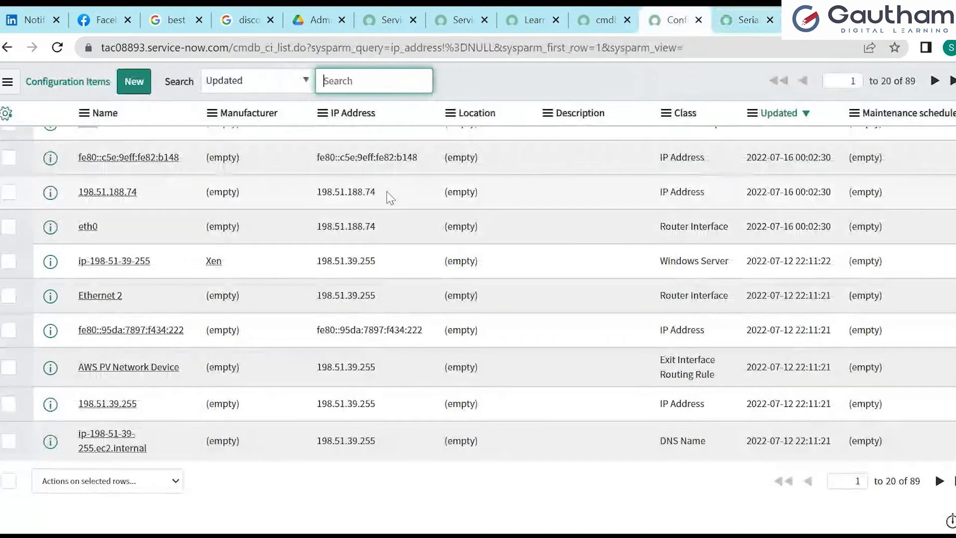
click(744, 22)
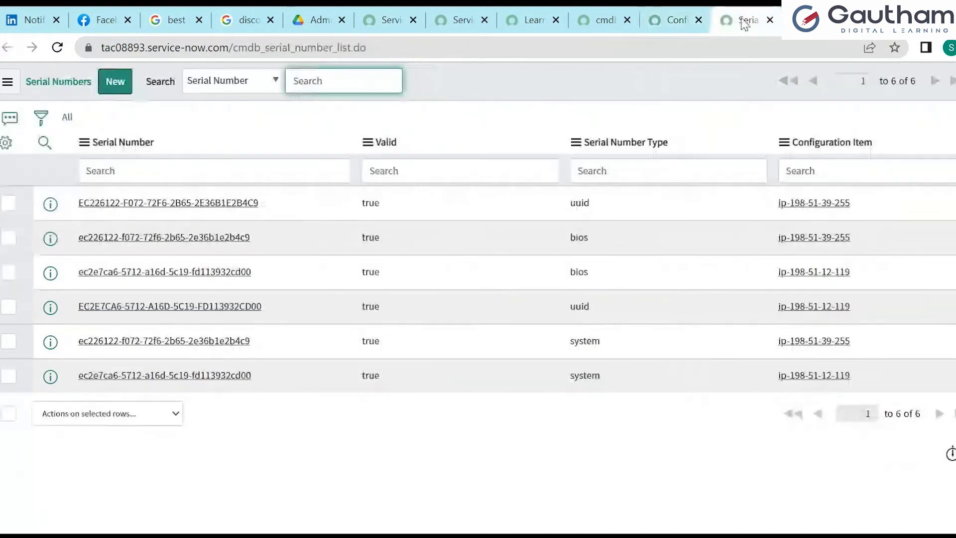
click(673, 20)
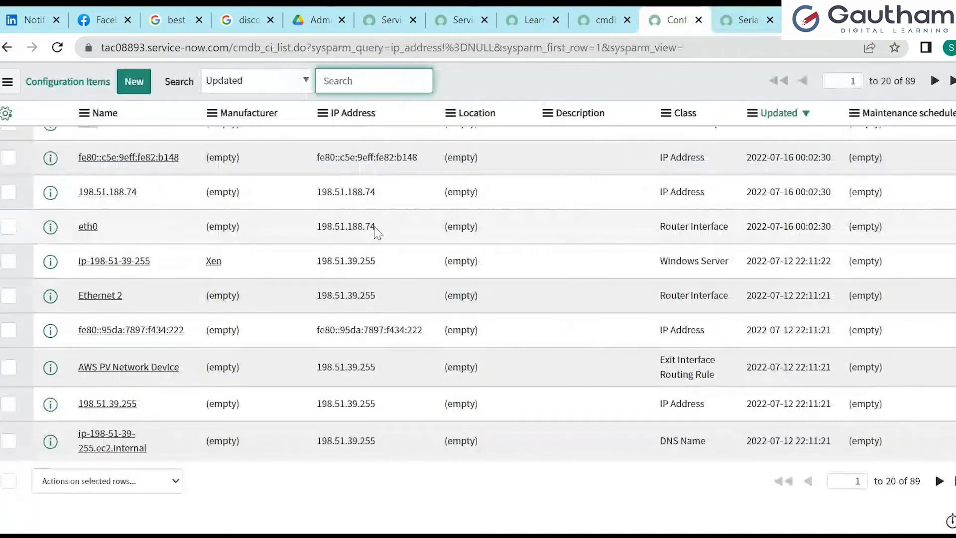
Copy the IP address 198.51.188.74 from the eth0 router interface row and filter the Linux identifier page's navigator for discovery.
double_click(319, 227)
key(ctrl+c)
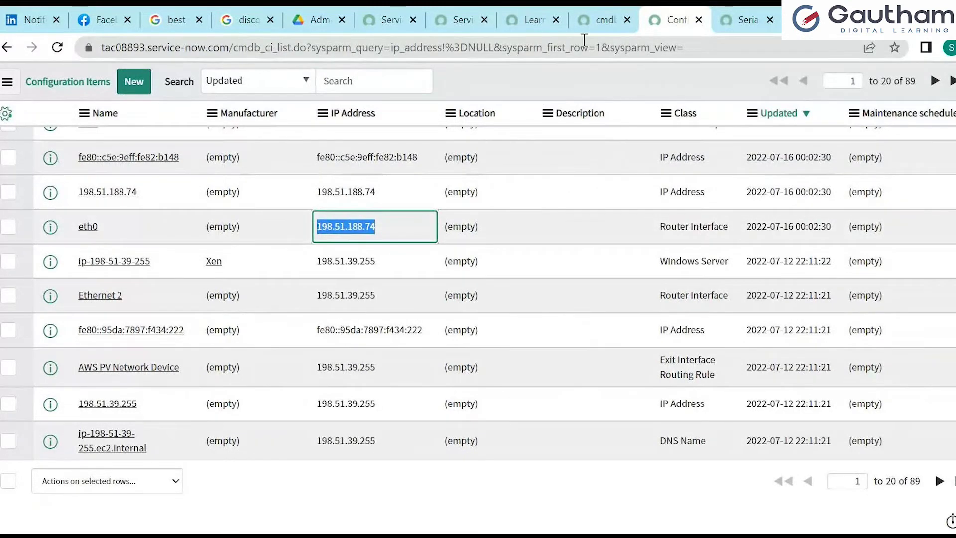
key(ctrl+shift+Tab)
click(124, 125)
text(dis)
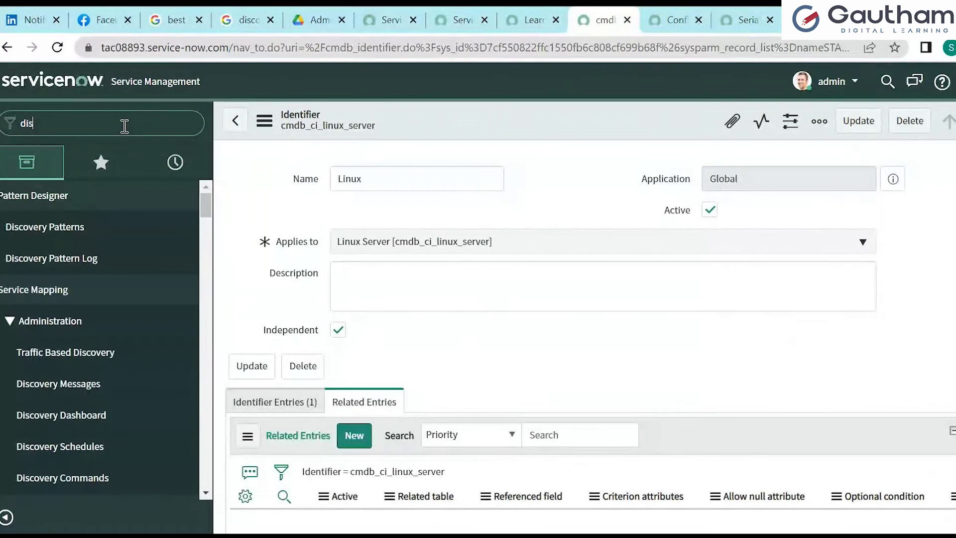
text(covery)
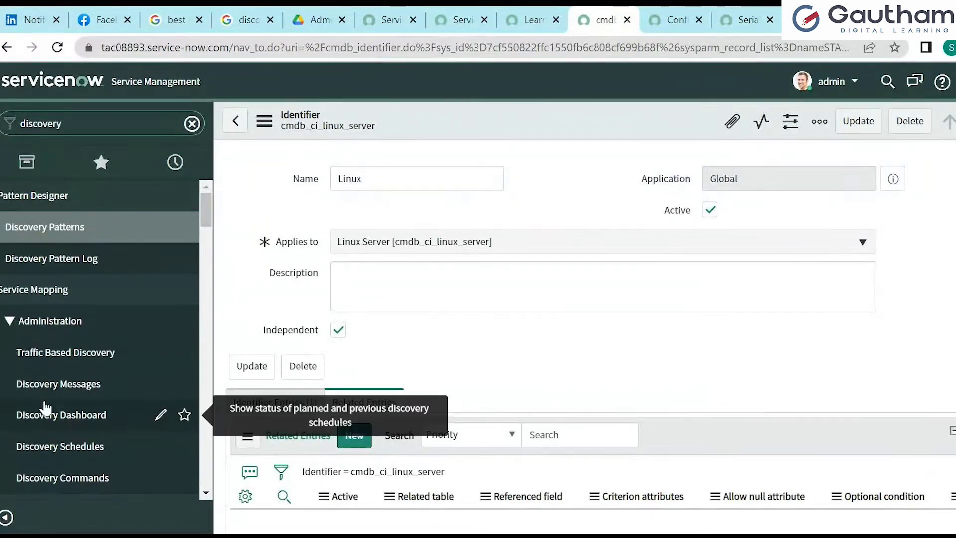
Open the Discovery application's unfiltered Discovery Schedules list instead of the Service Mapping one.
scroll(199, 256, down, 5)
mouse_move(201, 263)
mouse_down()
mouse_move(203, 283)
mouse_move(207, 272)
mouse_up()
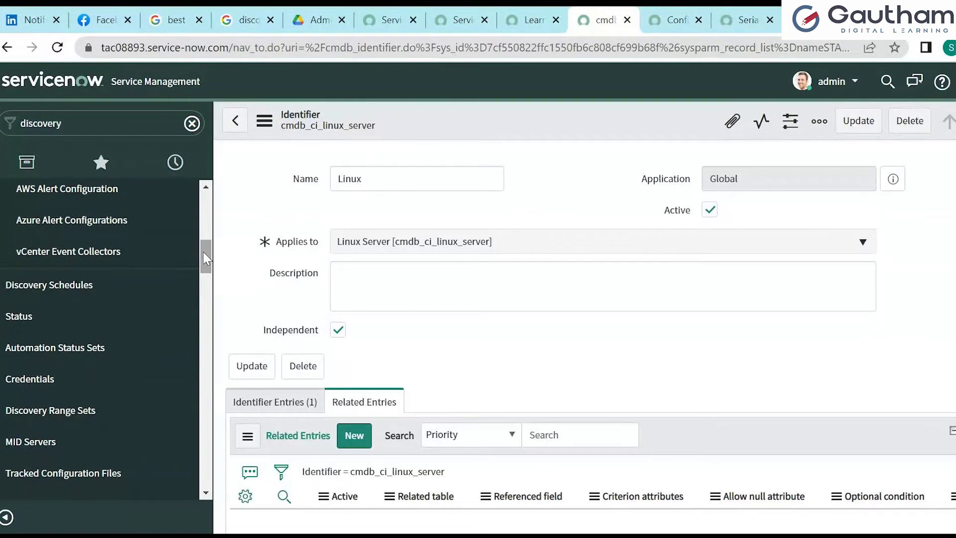
scroll(202, 269, down, 3)
drag(202, 269, 231, 213)
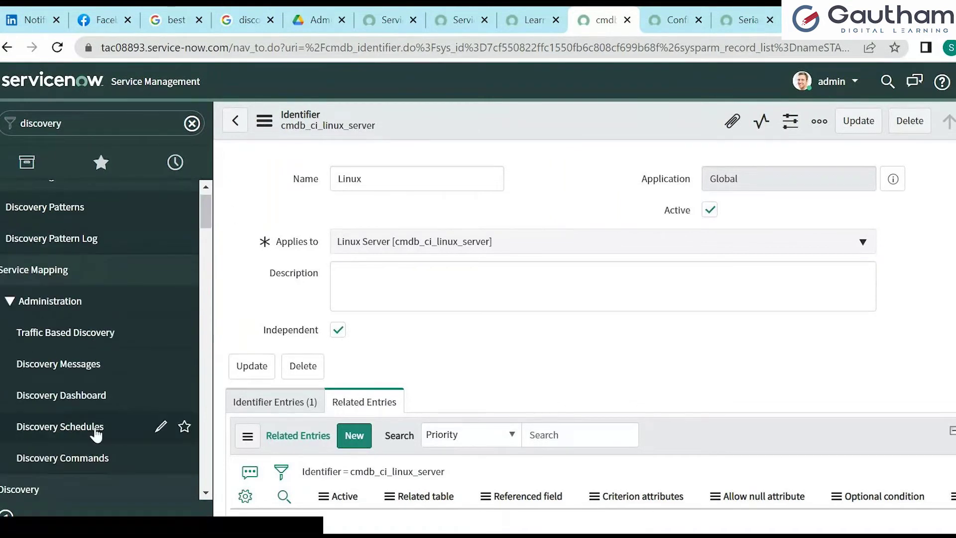
click(79, 437)
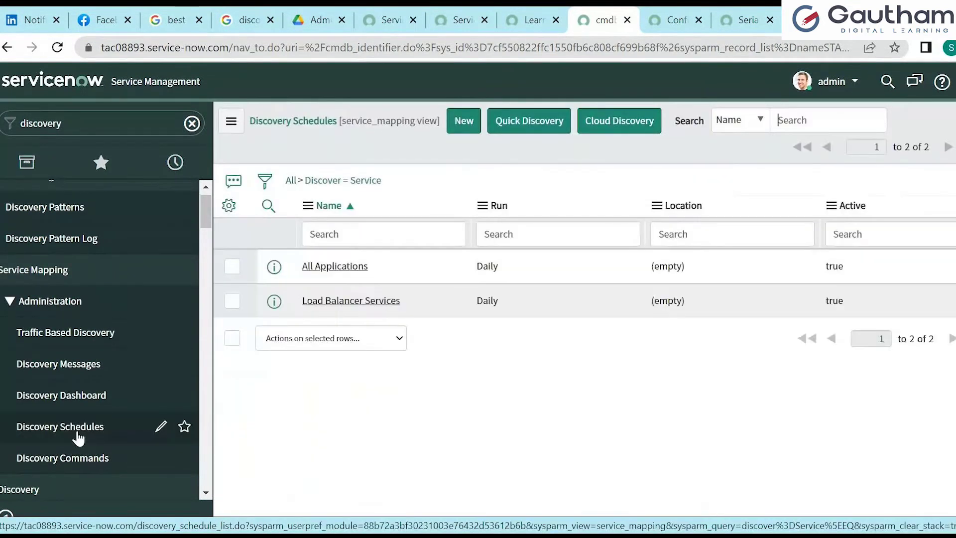
drag(204, 214, 208, 257)
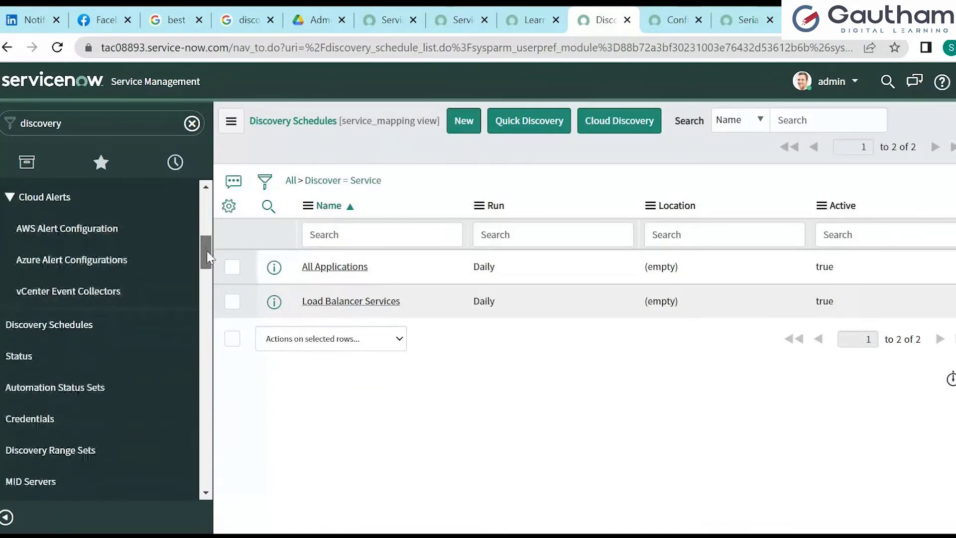
click(72, 321)
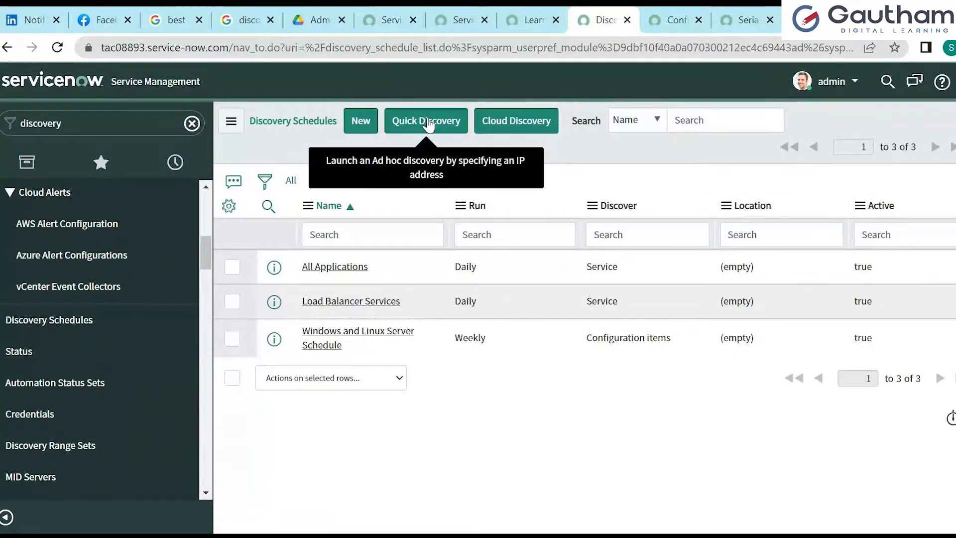
Run a Quick Discovery on target IP 198.51.188.74 and look over its discovery status record.
click(427, 122)
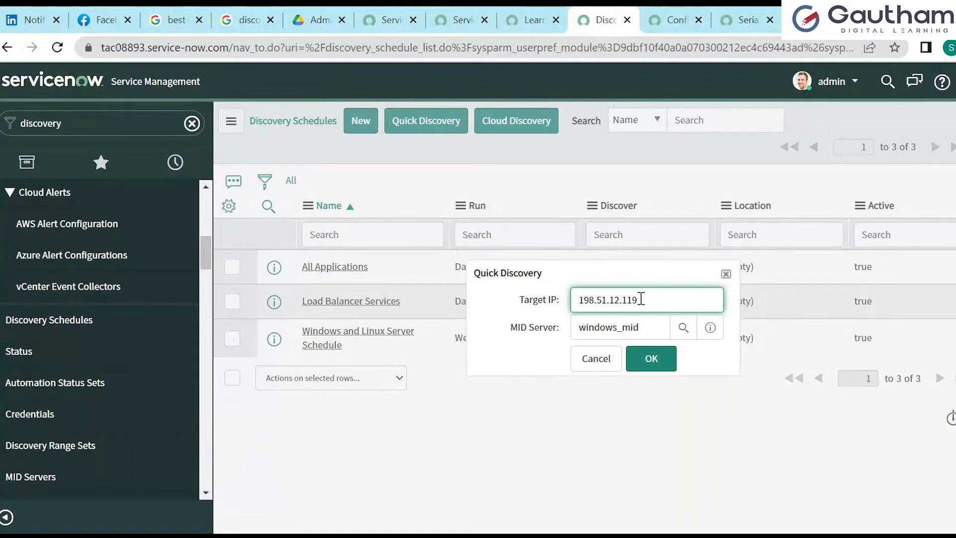
drag(642, 301, 555, 302)
key(ctrl+v)
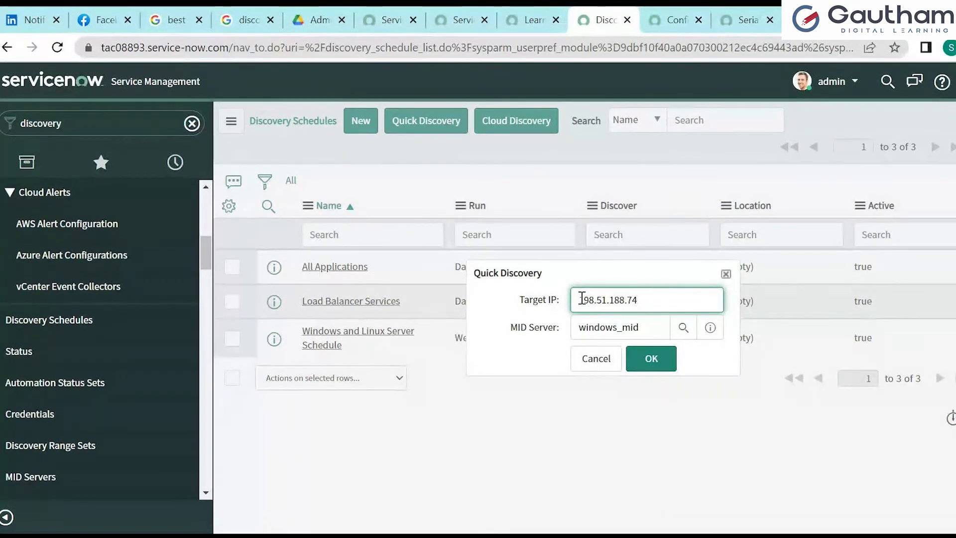
click(647, 368)
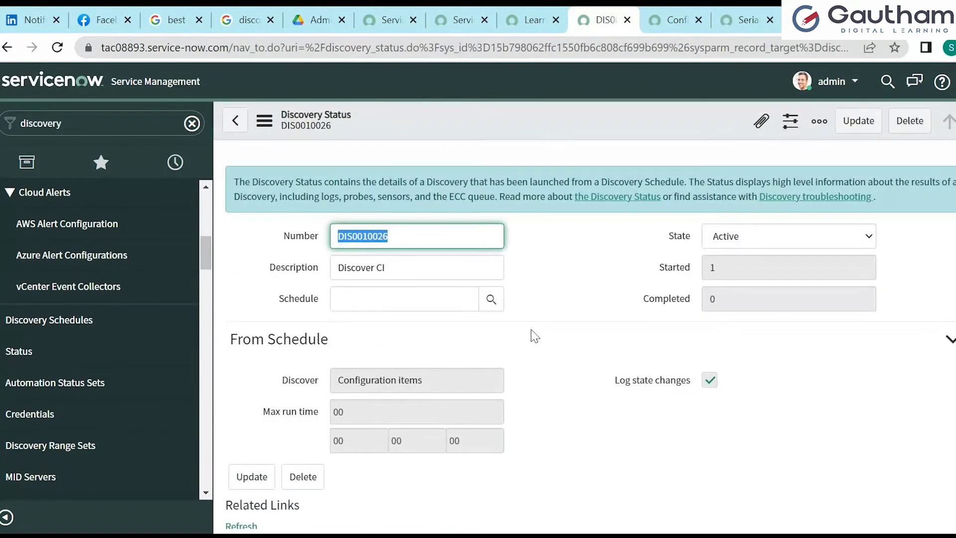
click(435, 387)
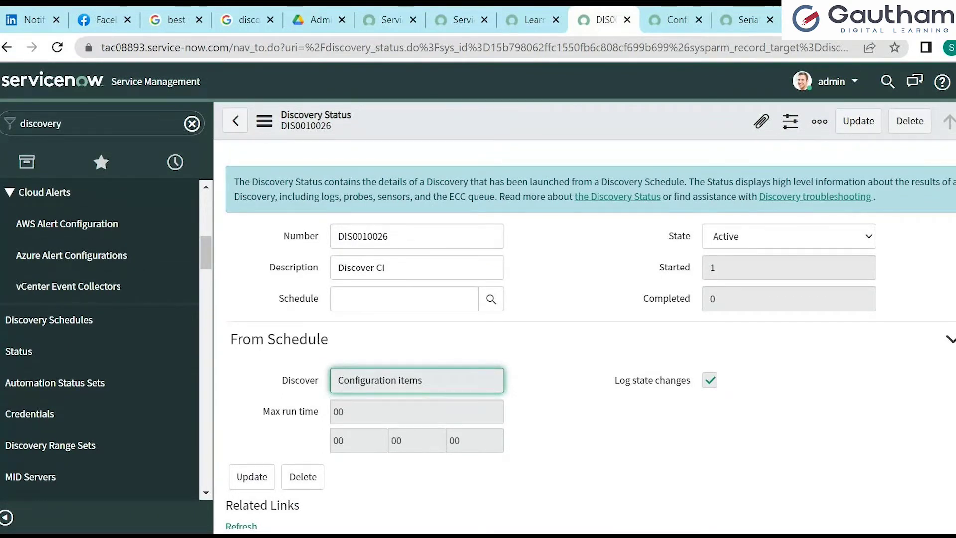
scroll(586, 338, down, 4)
Filter the Configuration Items list to the items whose IP Address is 198.51.188.74.
click(676, 19)
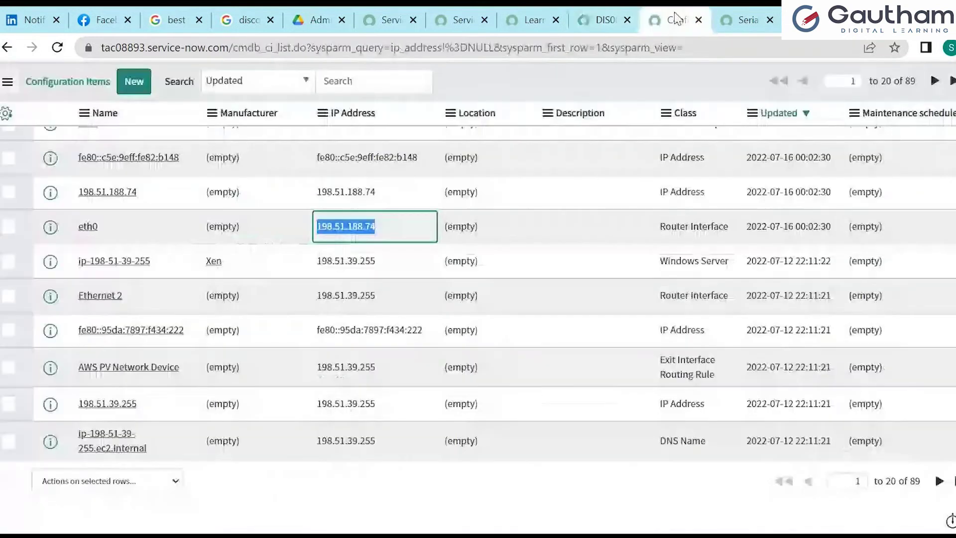
right_click(393, 231)
click(415, 238)
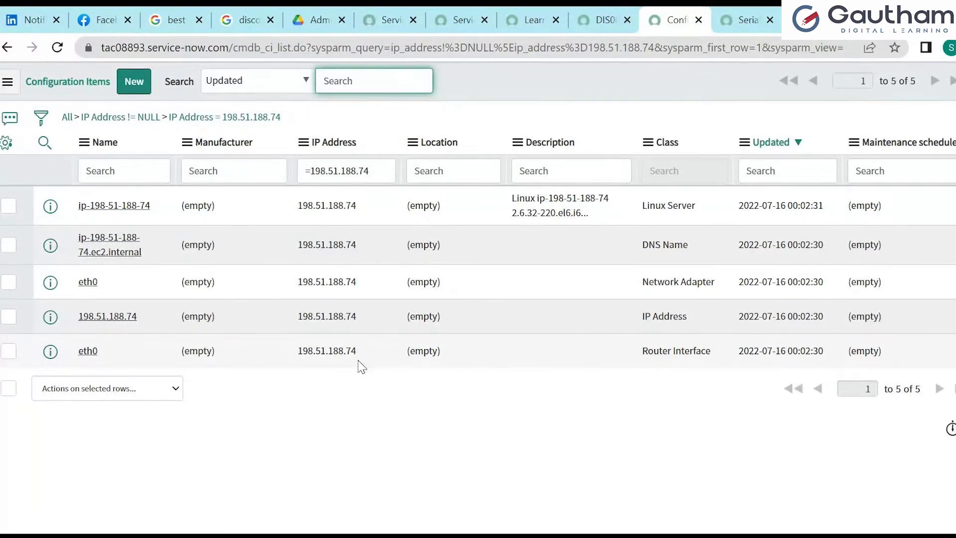
right_click(81, 203)
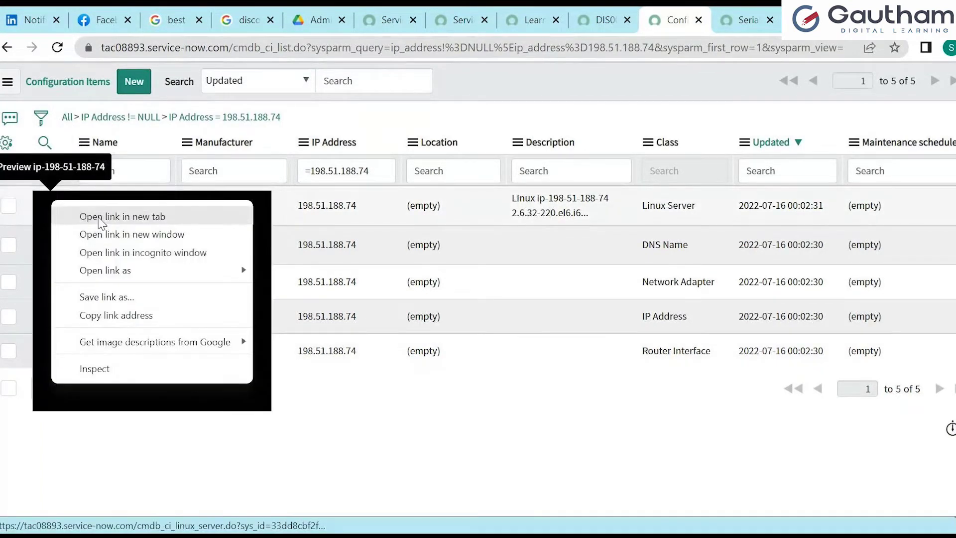
click(101, 222)
click(684, 20)
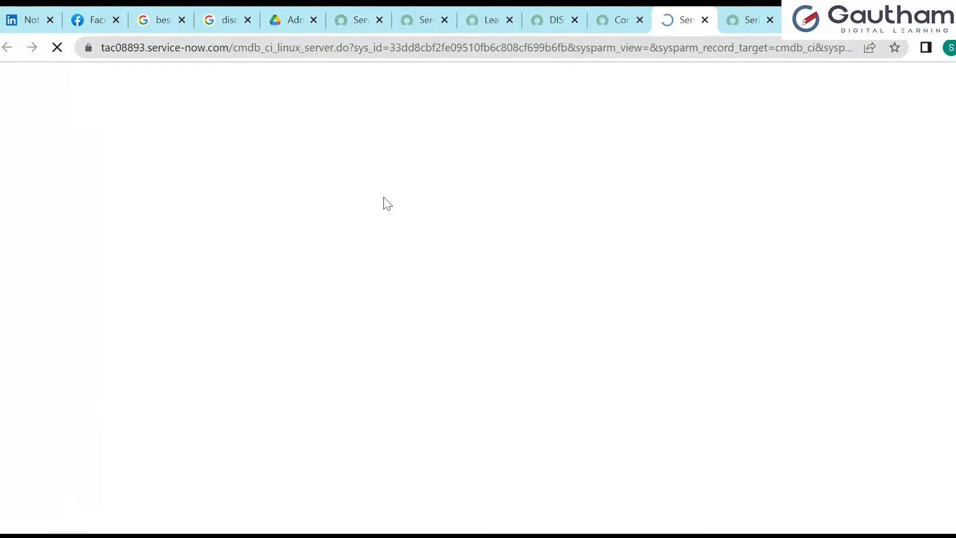
click(621, 19)
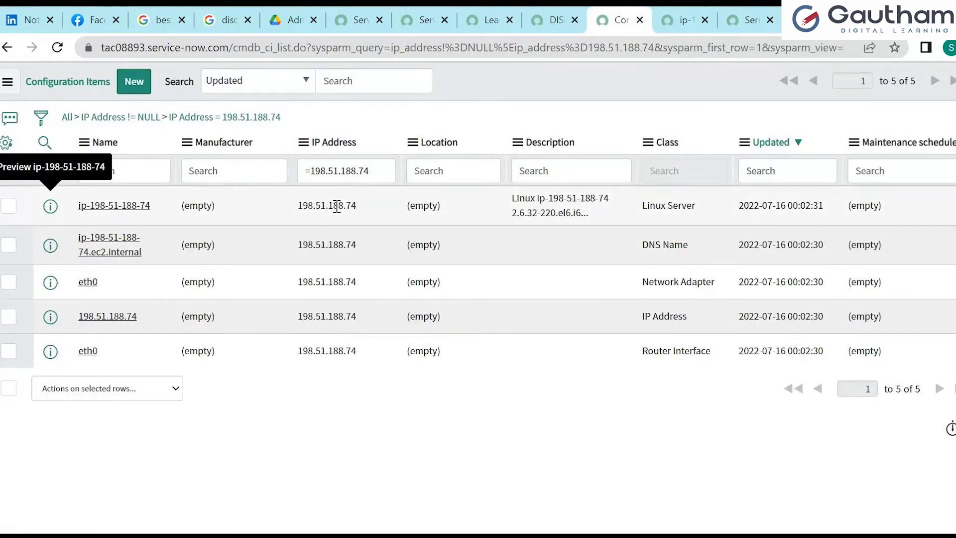
click(257, 129)
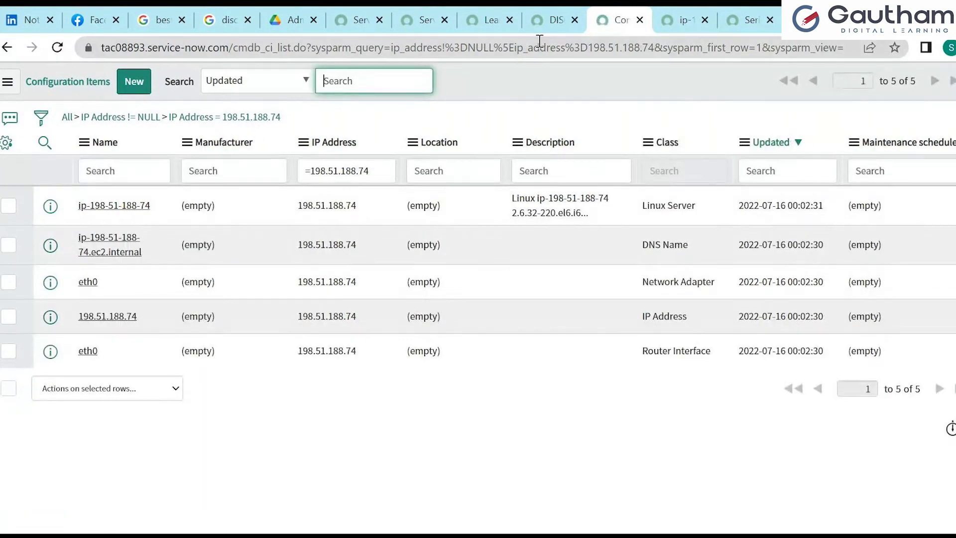
Refresh the discovery status of the 198.51.188.74 run and review its Discovery Log entries.
click(553, 20)
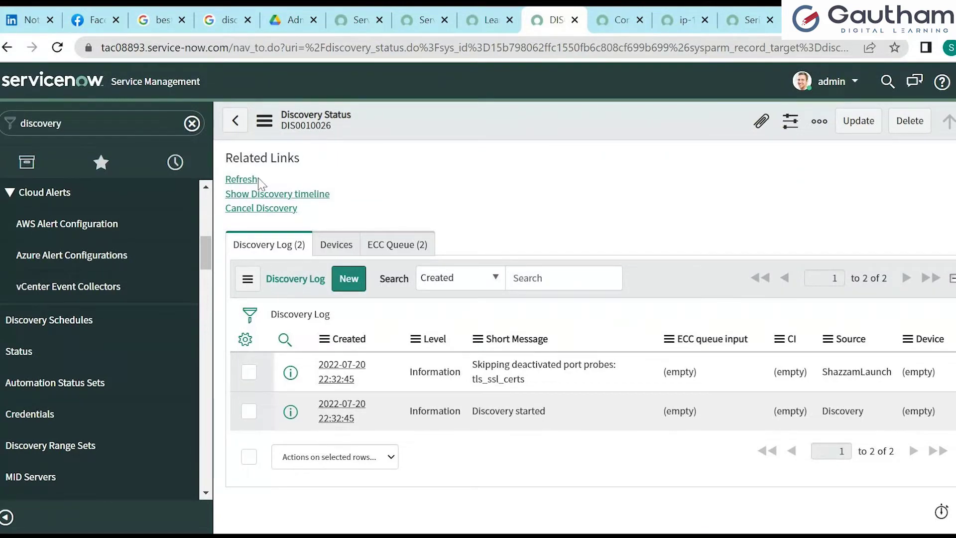
click(243, 181)
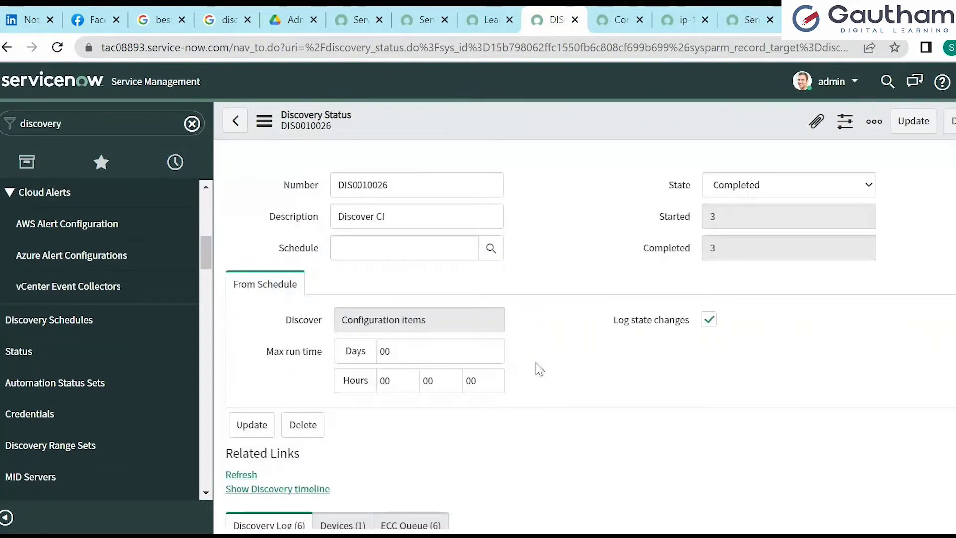
scroll(590, 336, down, 5)
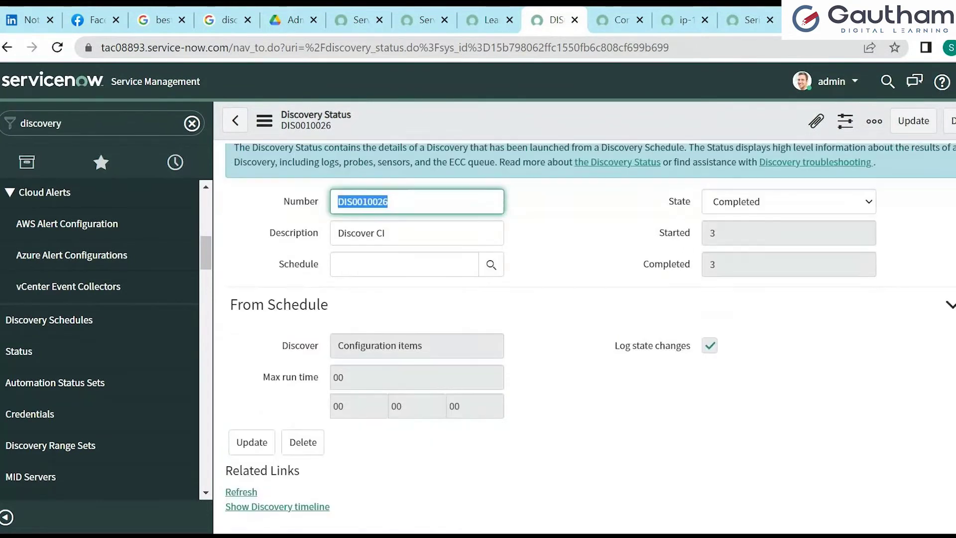
scroll(522, 342, down, 5)
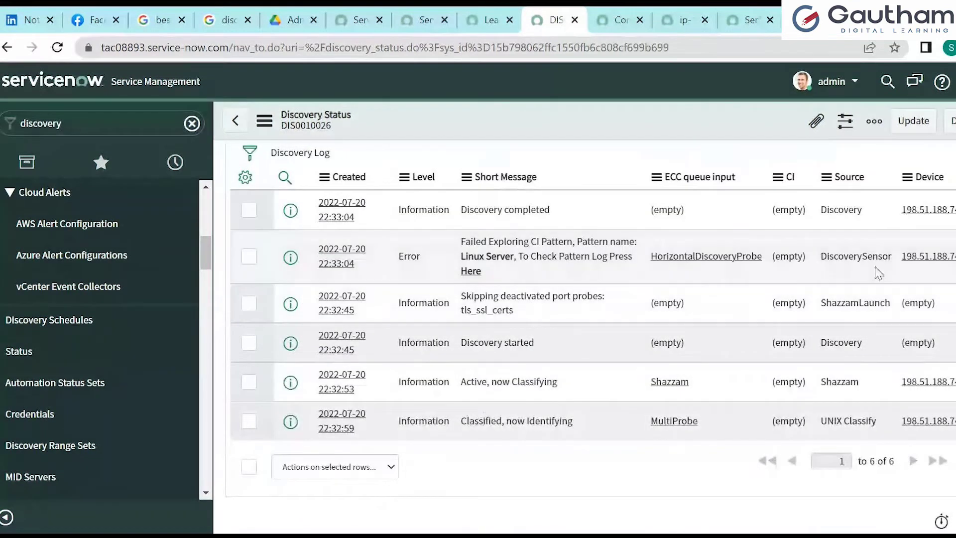
scroll(414, 206, up, 2)
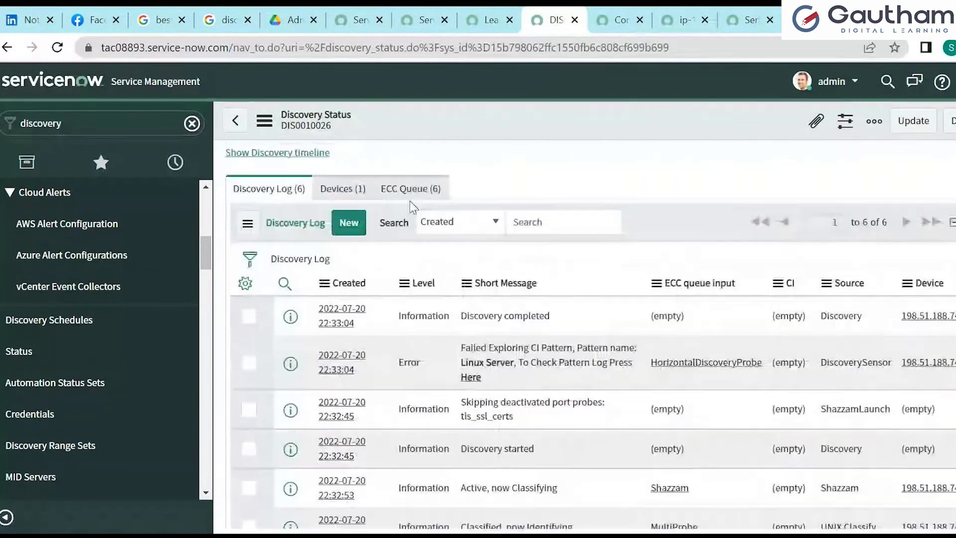
Examine the ECC Queue entries of the discovery run, including their topics, names and sources.
click(411, 191)
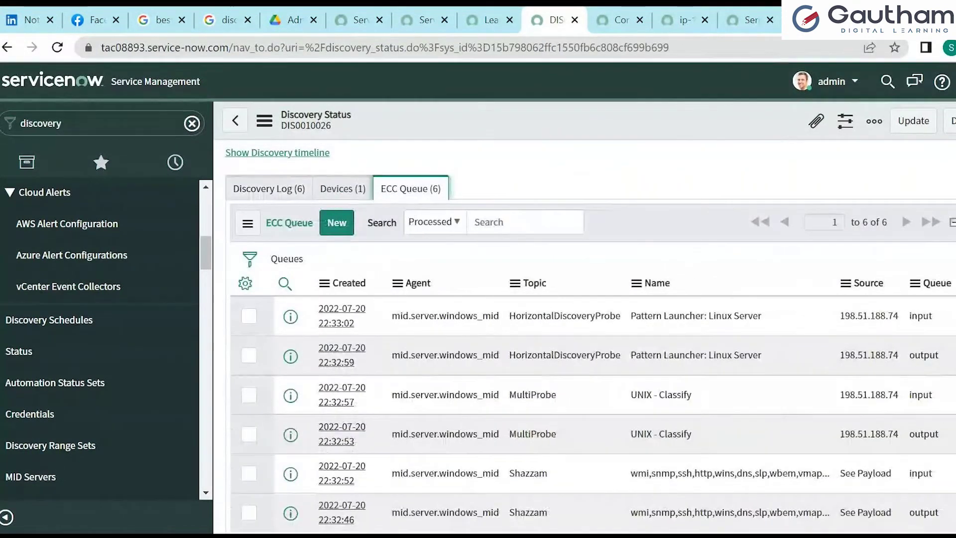
scroll(592, 323, down, 2)
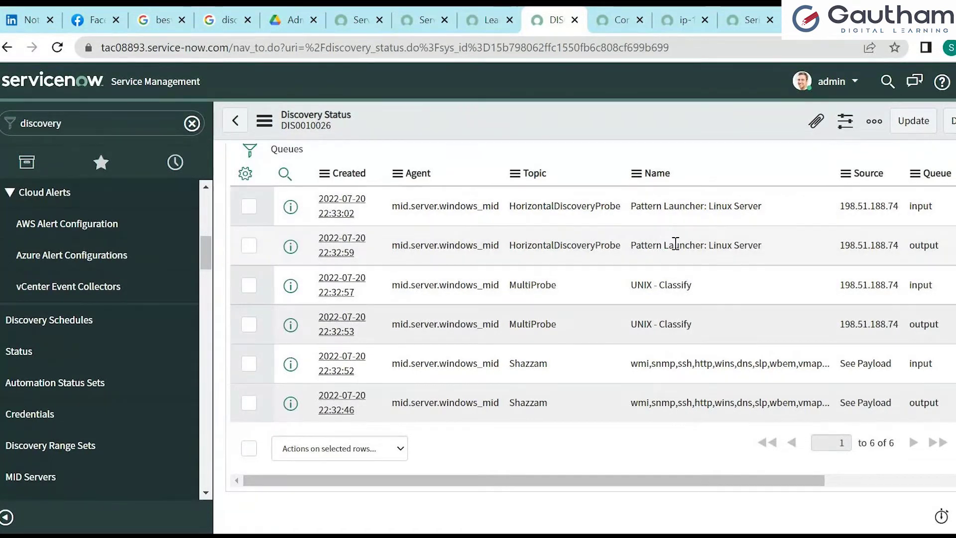
scroll(588, 318, up, 3)
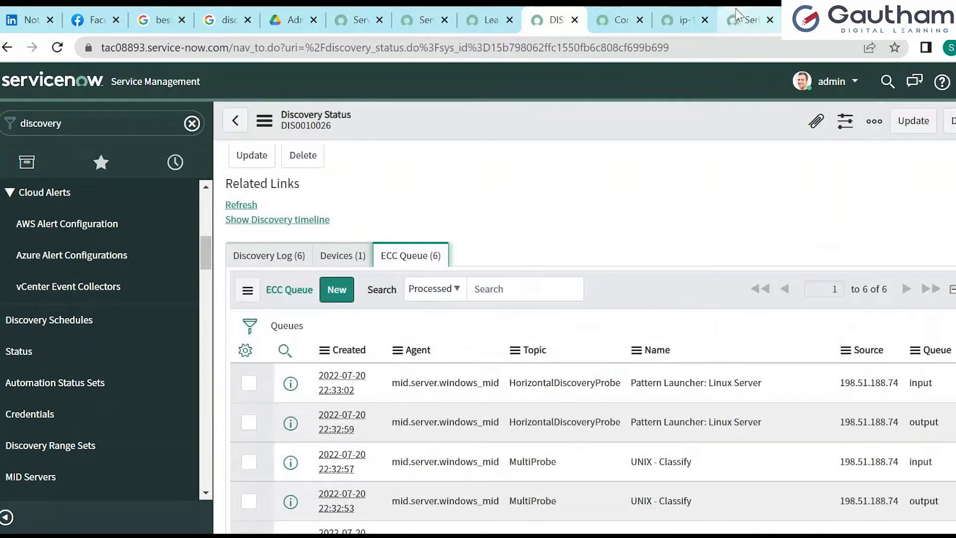
click(747, 20)
click(67, 118)
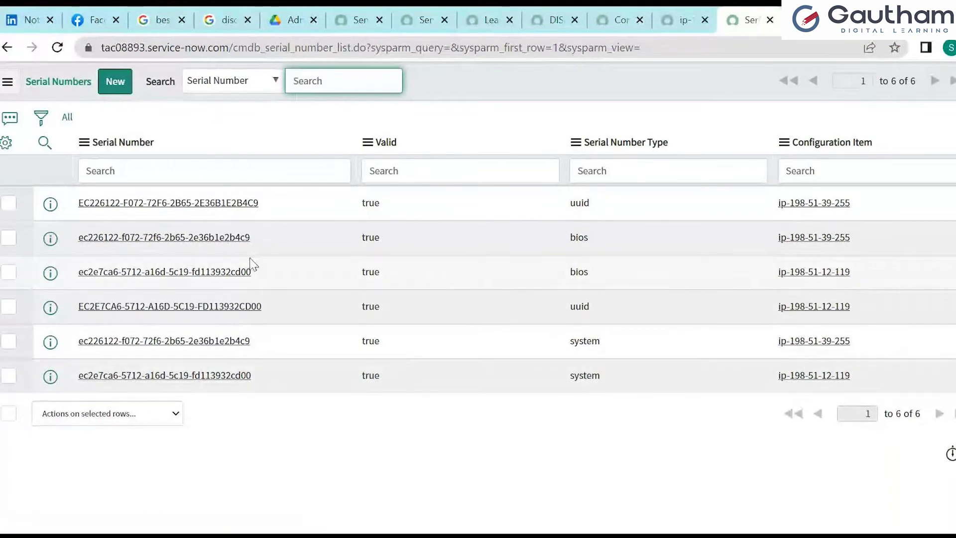
click(682, 22)
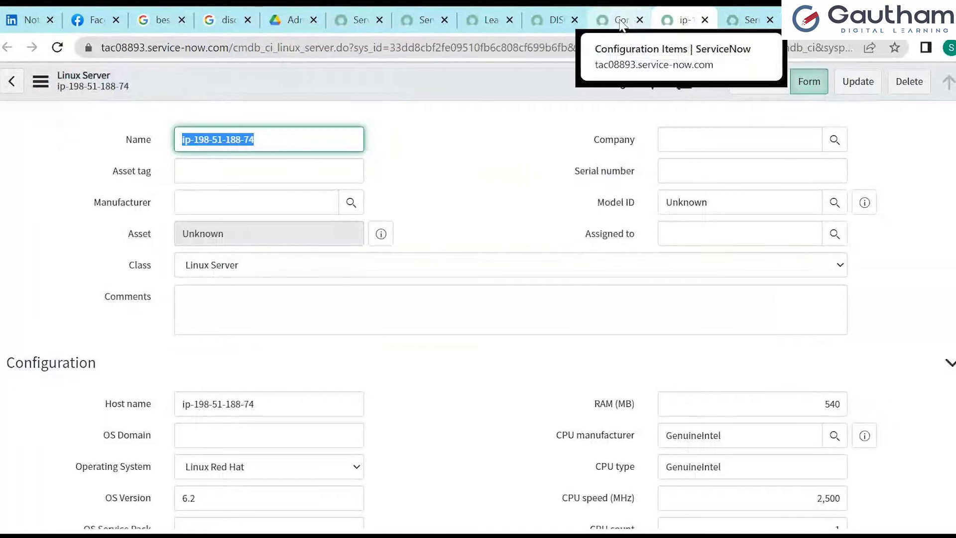
click(55, 52)
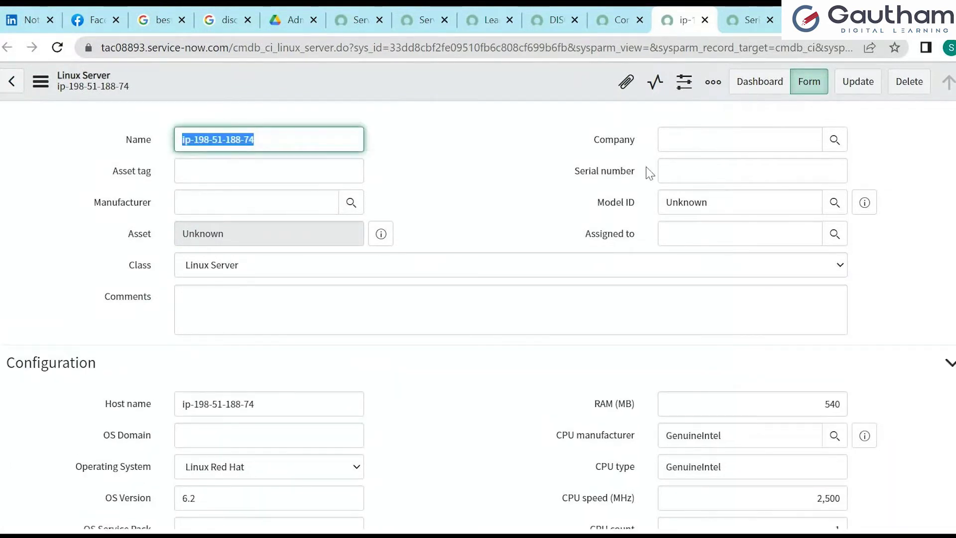
click(746, 25)
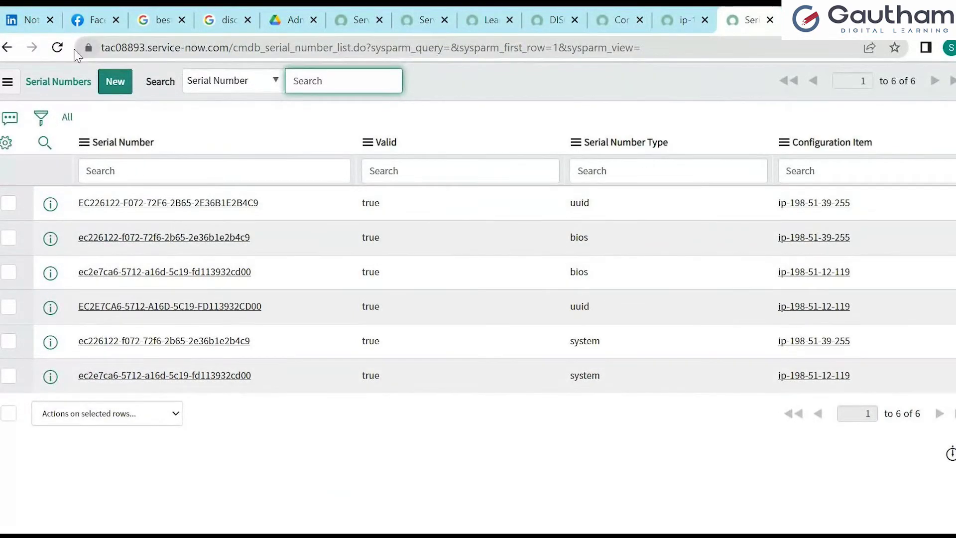
click(57, 48)
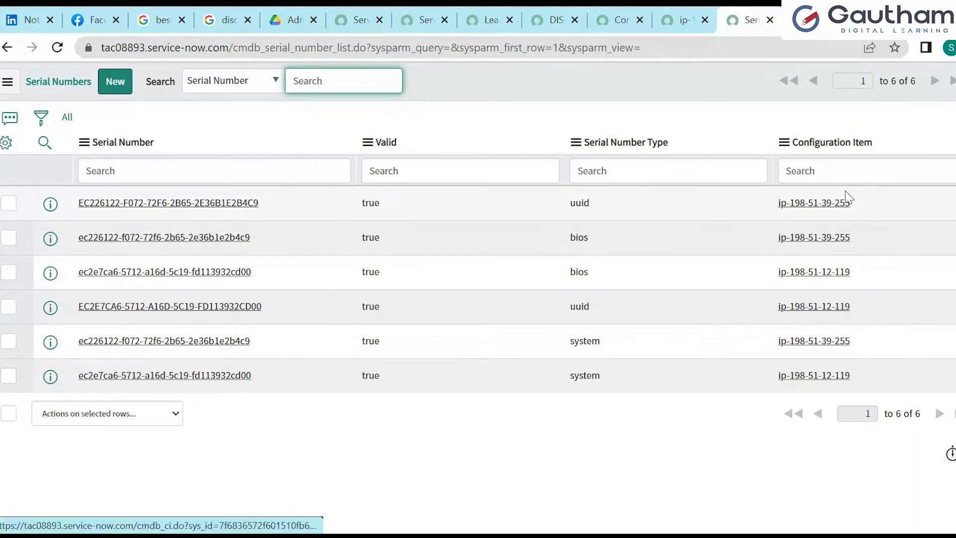
click(673, 24)
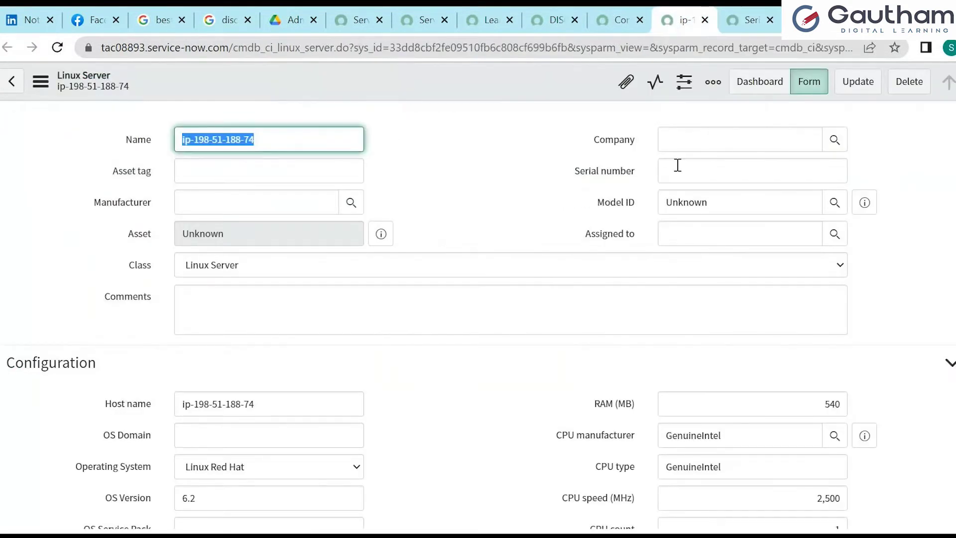
click(747, 20)
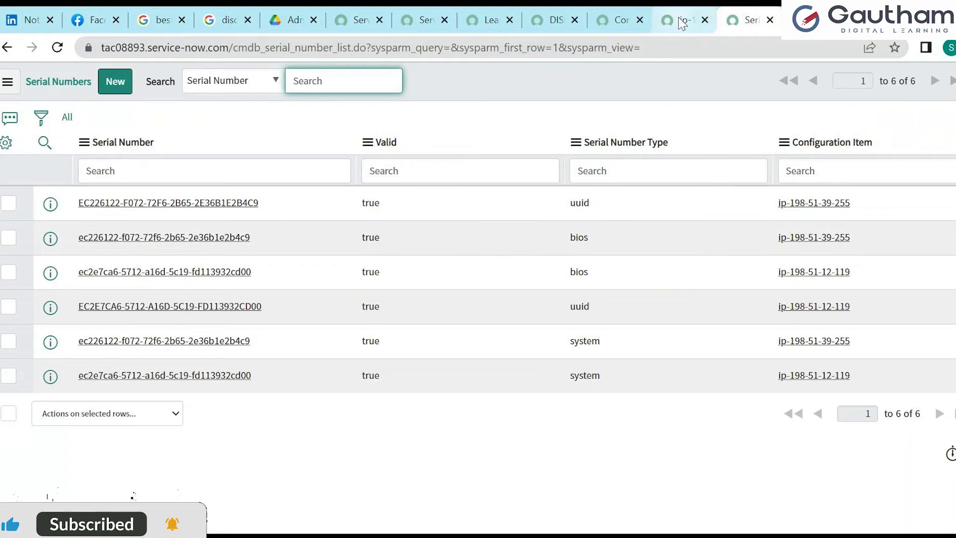
click(679, 22)
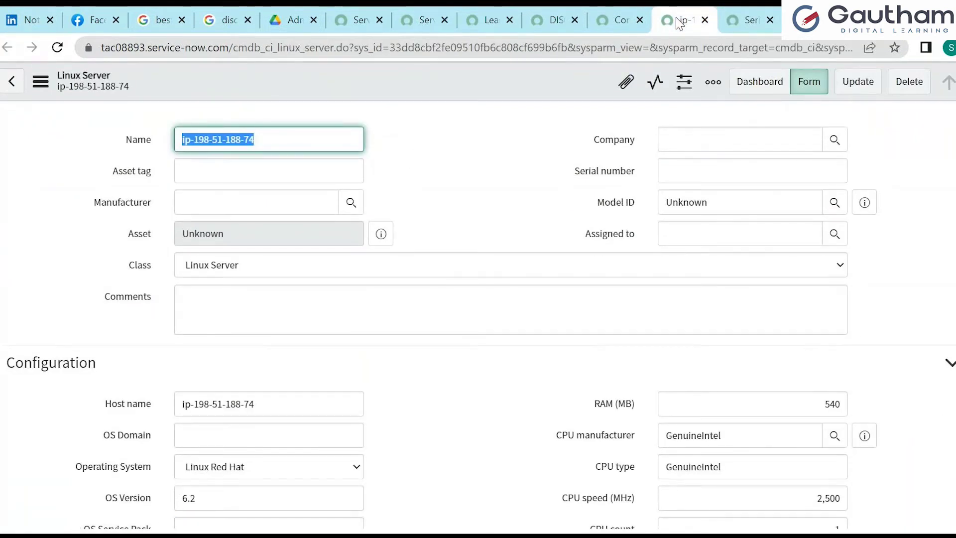
Examine the Discovery Log of the run again and compare it with the configuration items for 198.51.188.74.
click(599, 22)
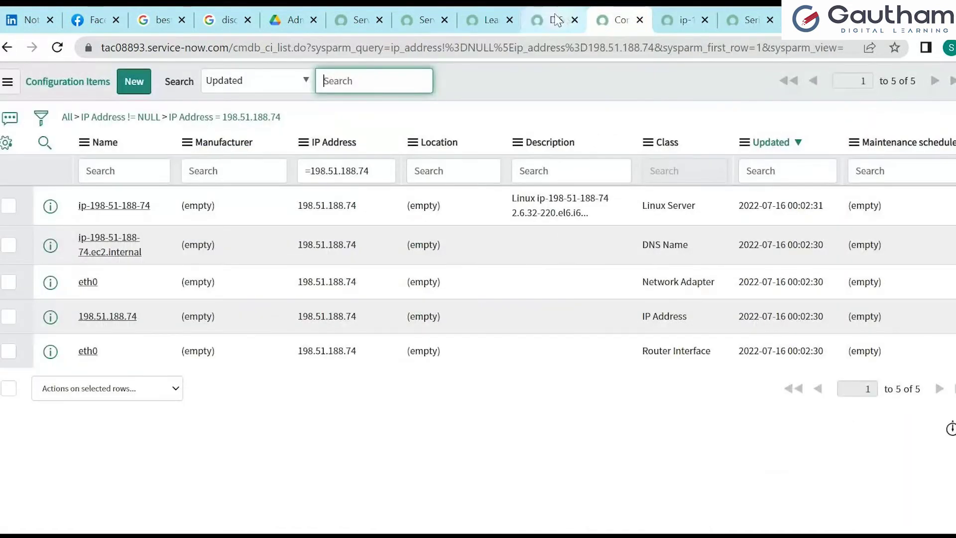
click(553, 20)
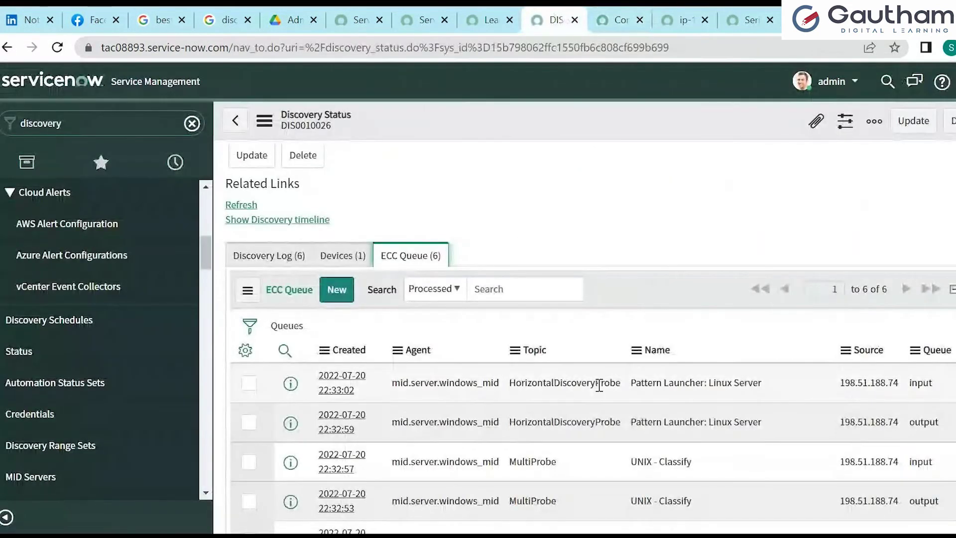
click(283, 258)
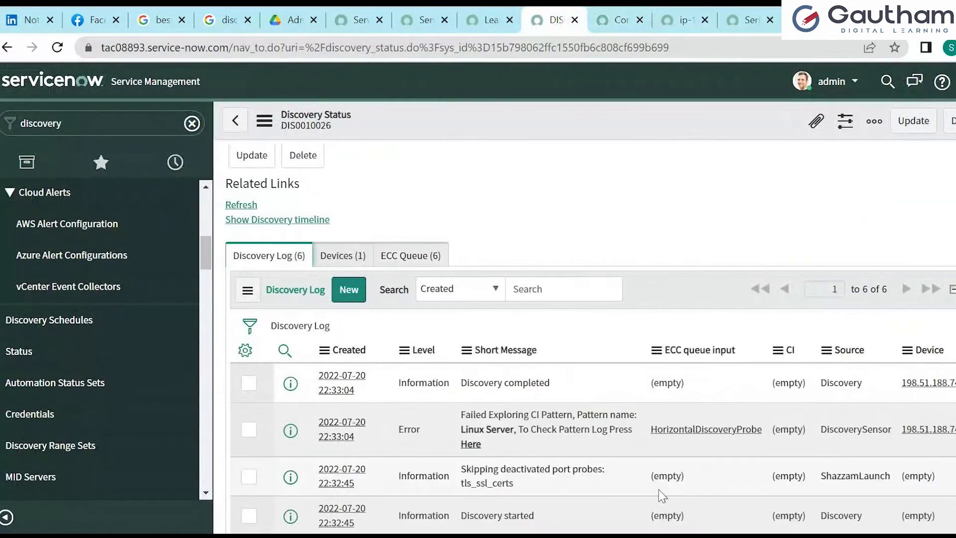
scroll(507, 391, down, 3)
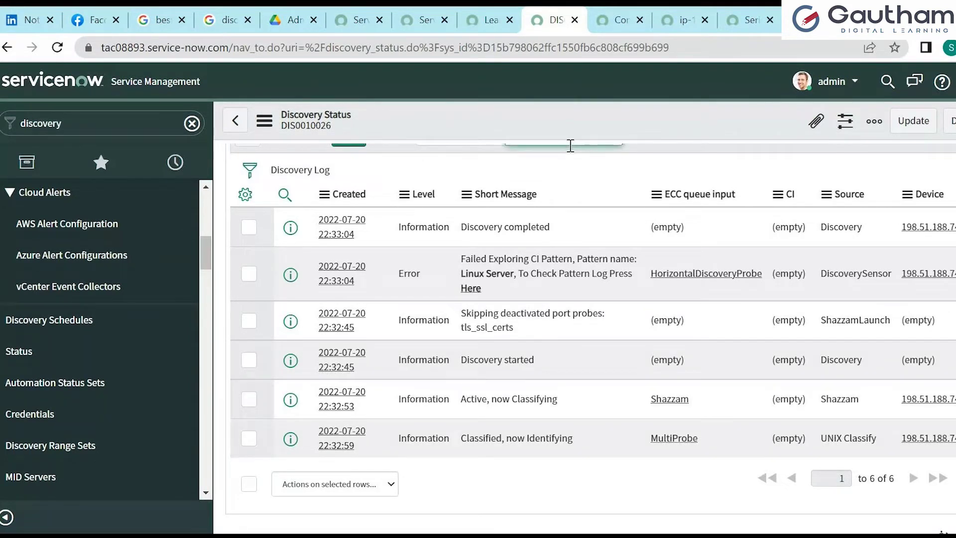
click(686, 23)
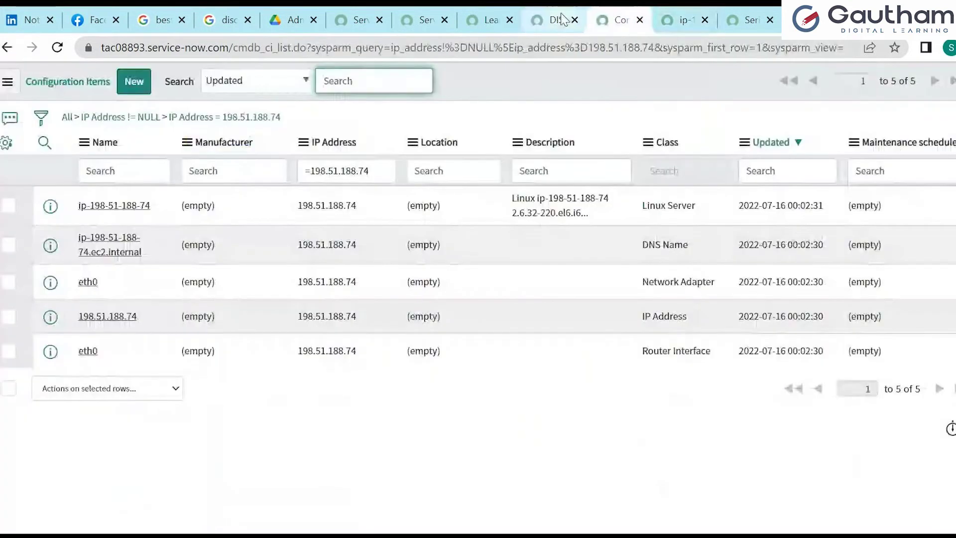
click(562, 20)
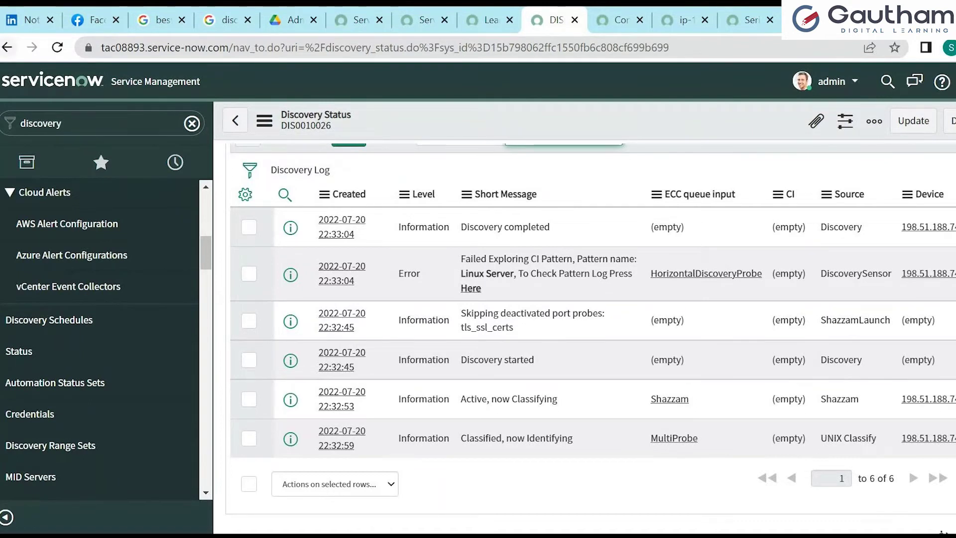
Filter the navigator for "ci class" and open CI Class Manager in a new browser tab.
double_click(136, 125)
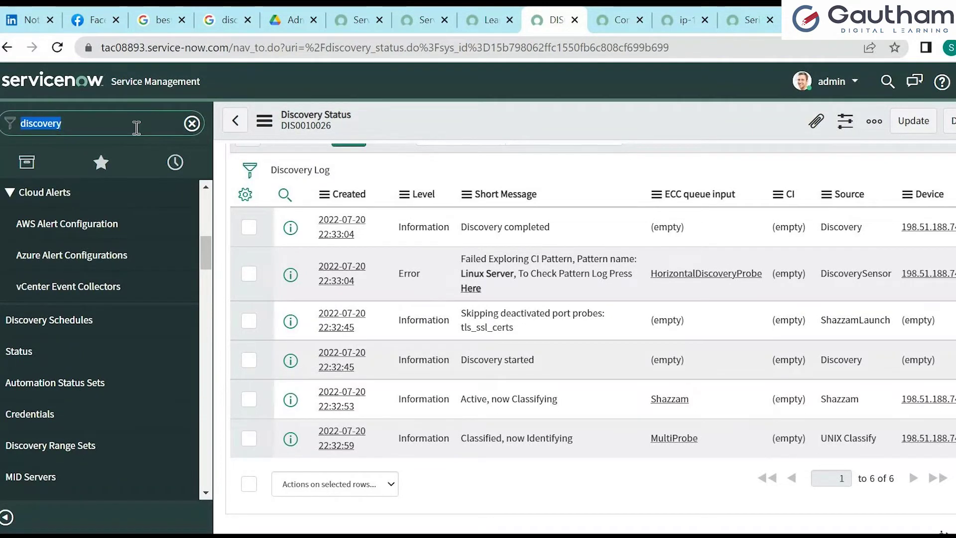
text(ci class)
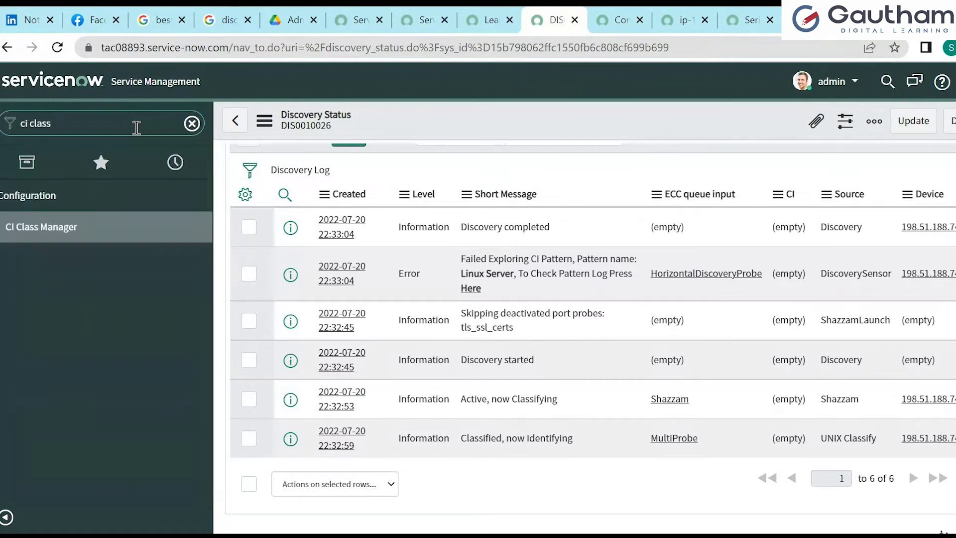
right_click(50, 238)
click(85, 186)
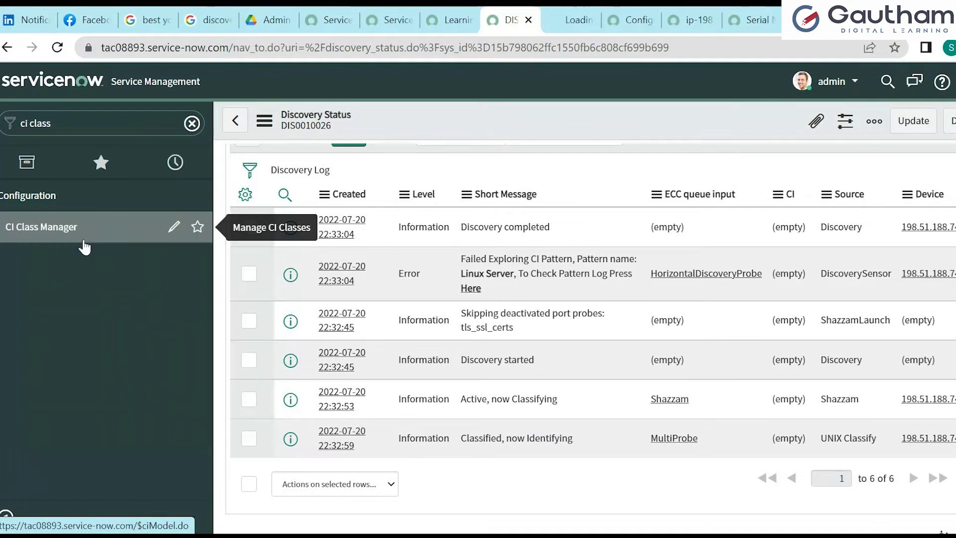
Find the Linux Server class in the CI Class Manager hierarchy by searching "linux" and open its Identification Rule.
click(571, 22)
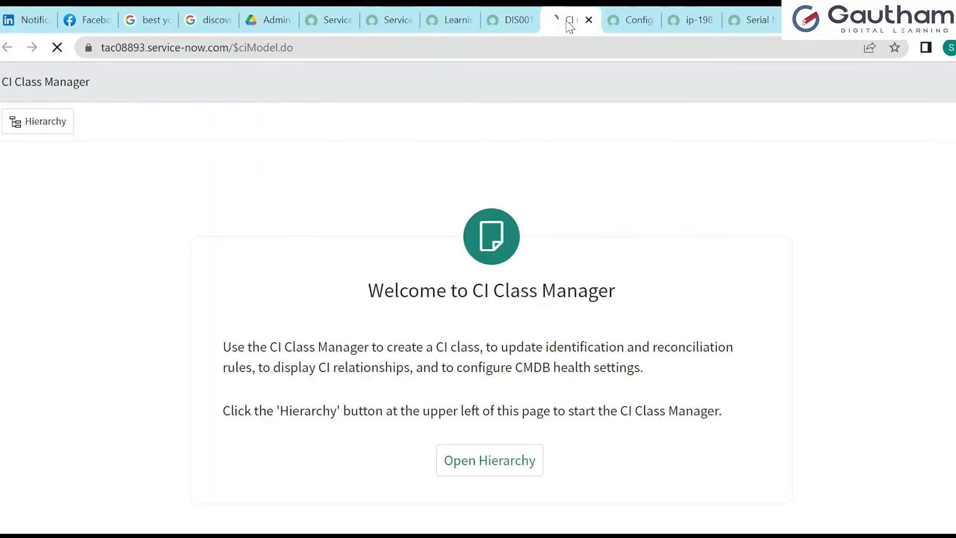
click(54, 129)
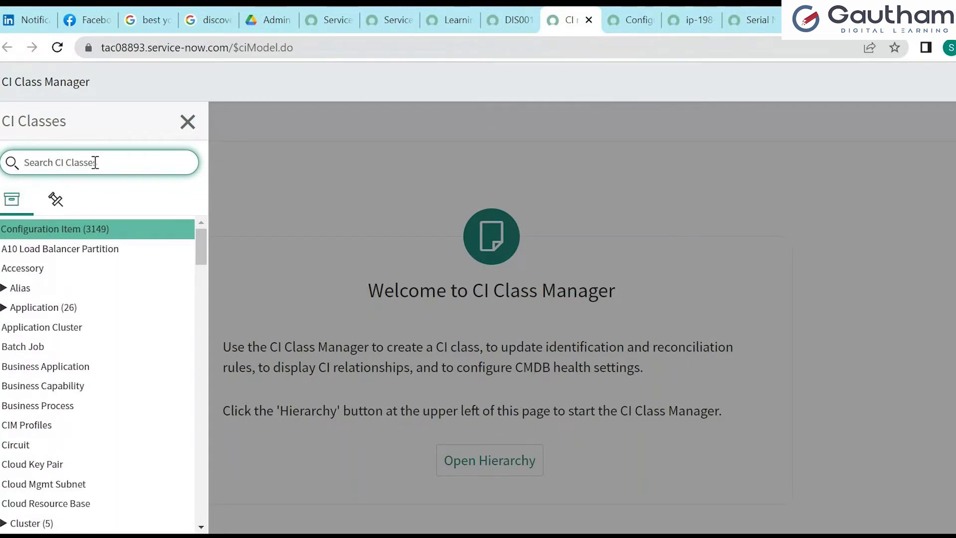
text(linux)
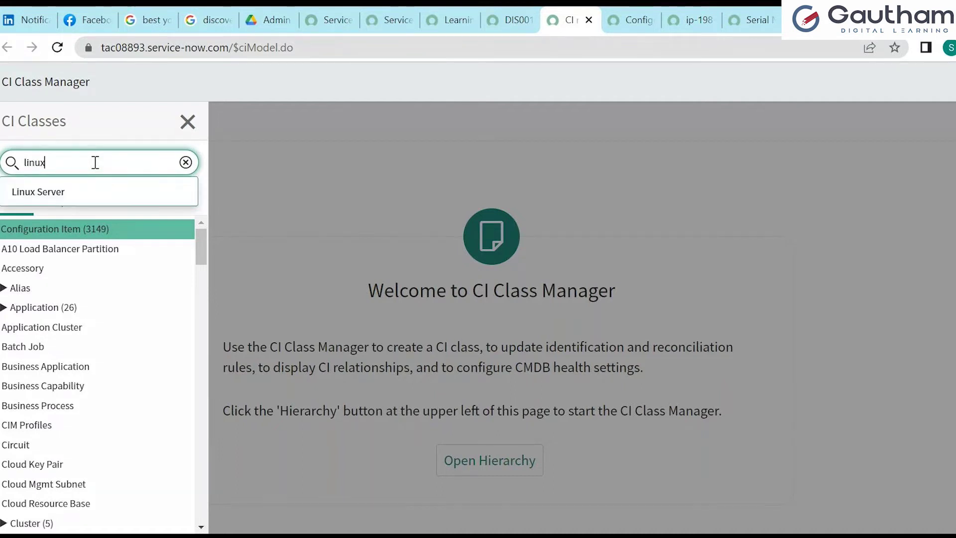
click(91, 192)
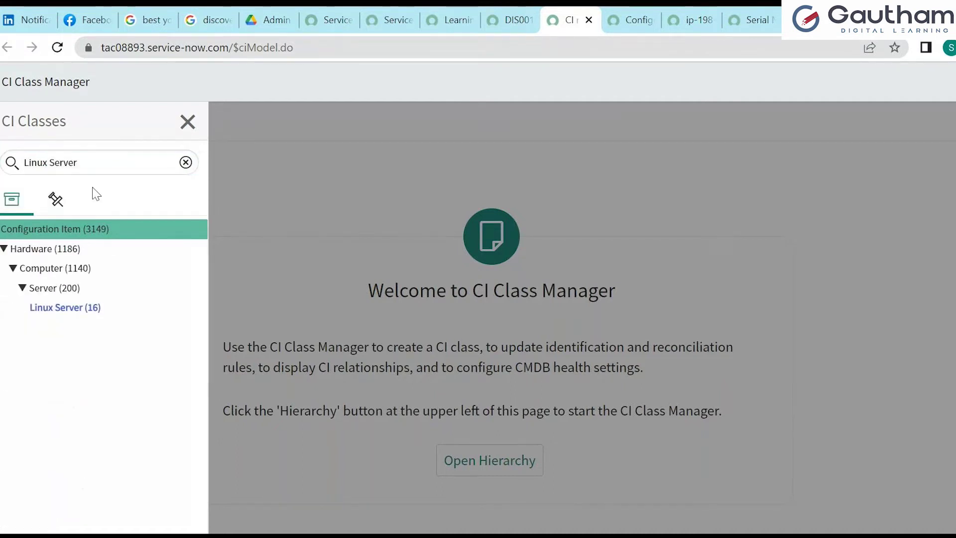
click(64, 311)
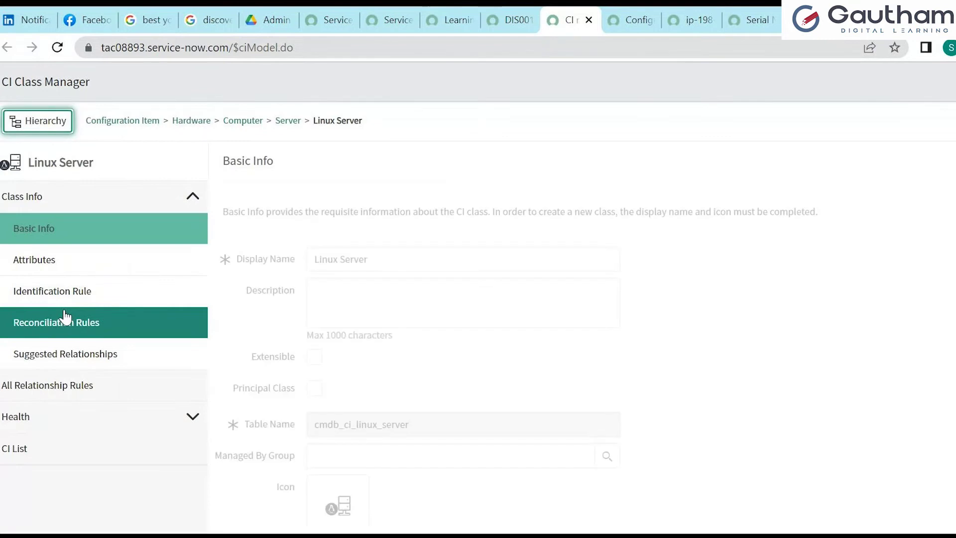
click(72, 305)
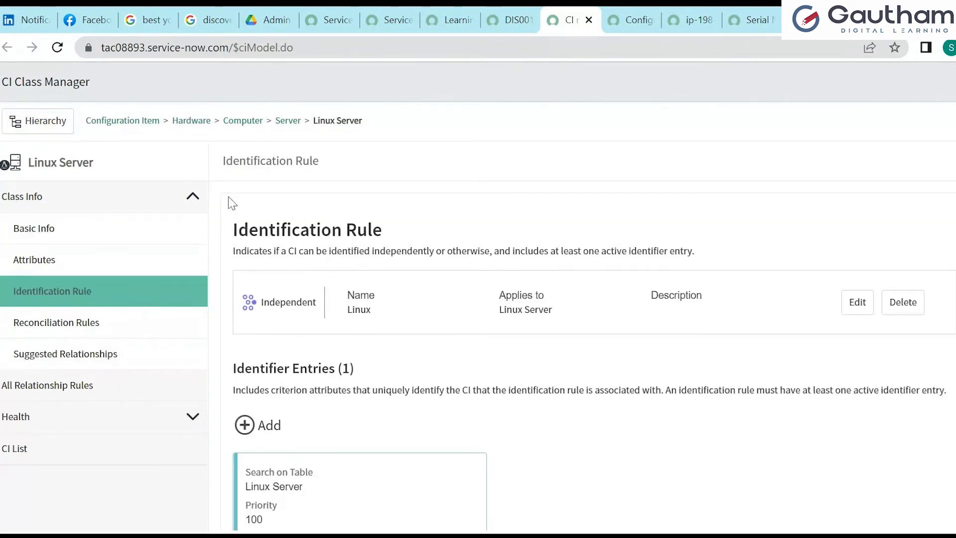
Examine the Linux Server identification rule, including its identifier entry's table, priority and attributes and the related entries section.
scroll(593, 349, down, 2)
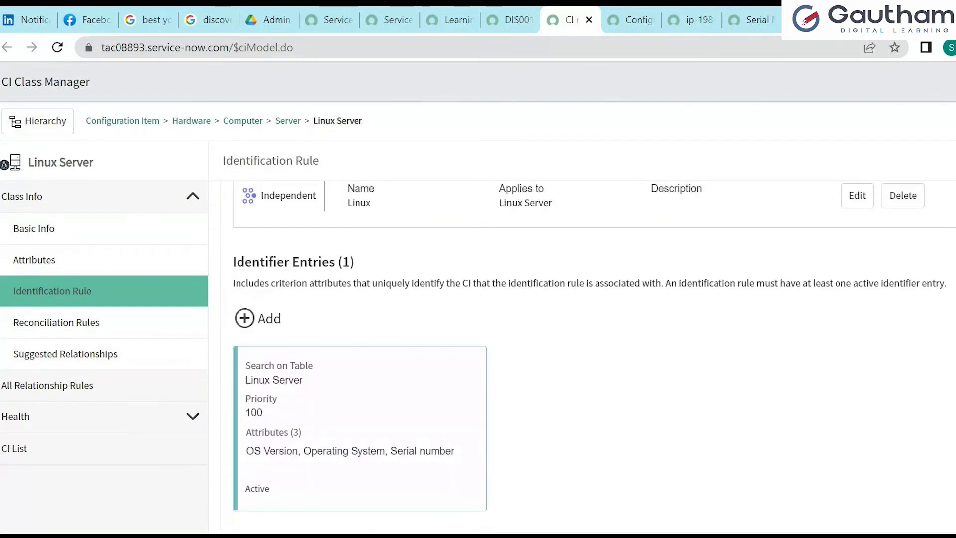
scroll(592, 349, down, 3)
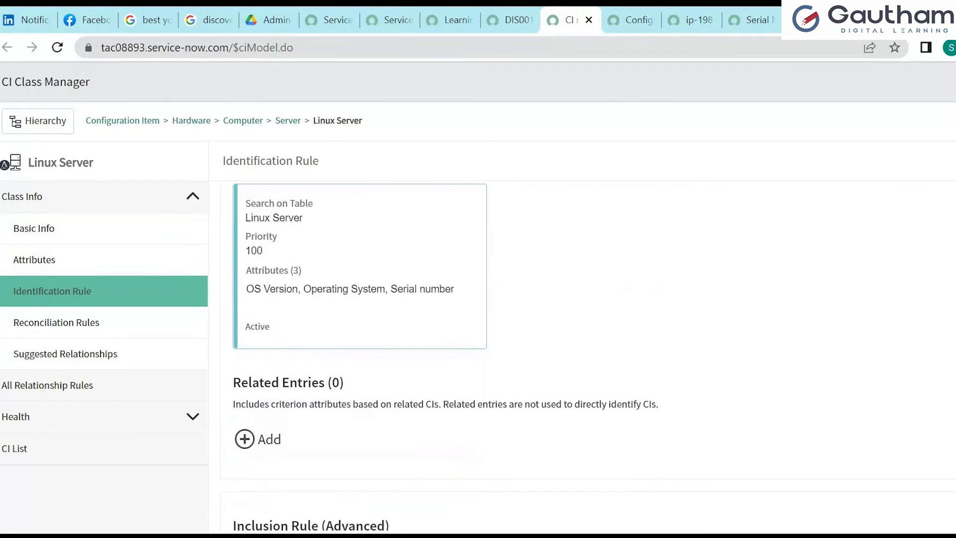
scroll(593, 348, up, 5)
scroll(593, 348, down, 2)
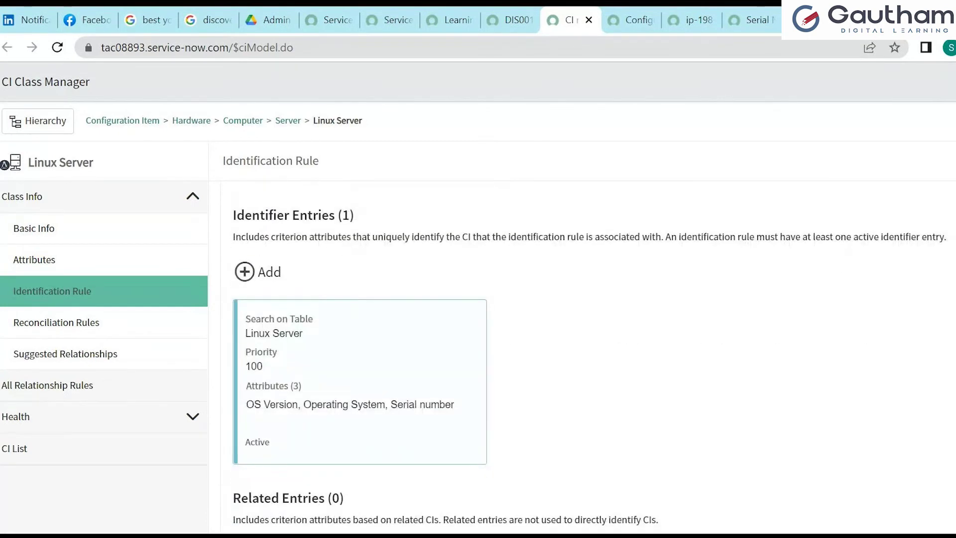
scroll(749, 325, down, 1)
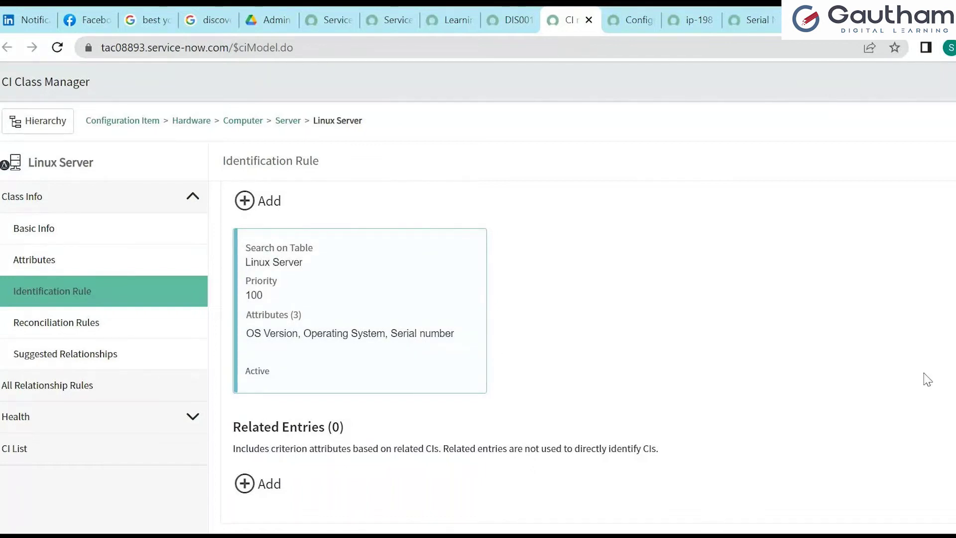
scroll(592, 348, down, 4)
scroll(592, 349, up, 4)
scroll(242, 376, up, 3)
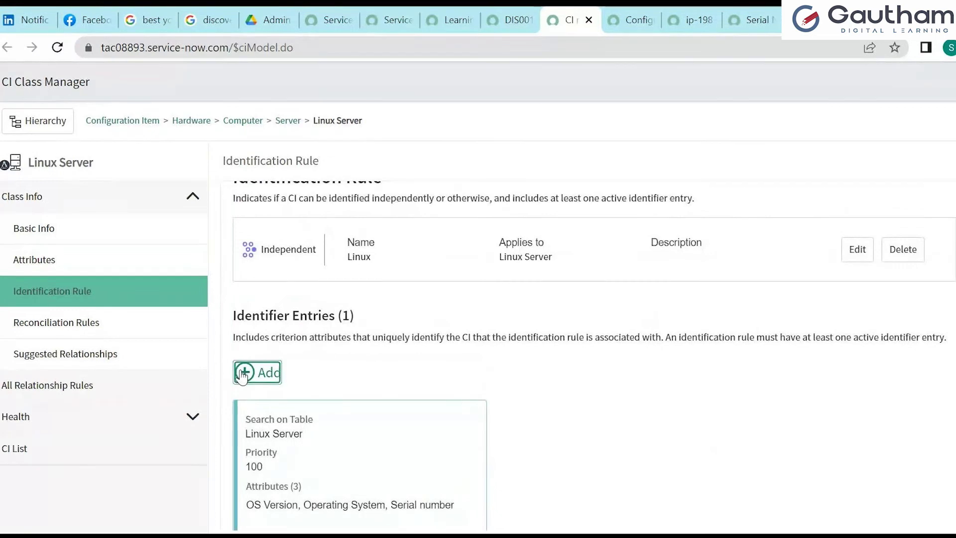
Add an identifier entry using main-table attributes, with priority 150 and criterion attributes Asset tag and Correlation ID, and save it.
click(242, 373)
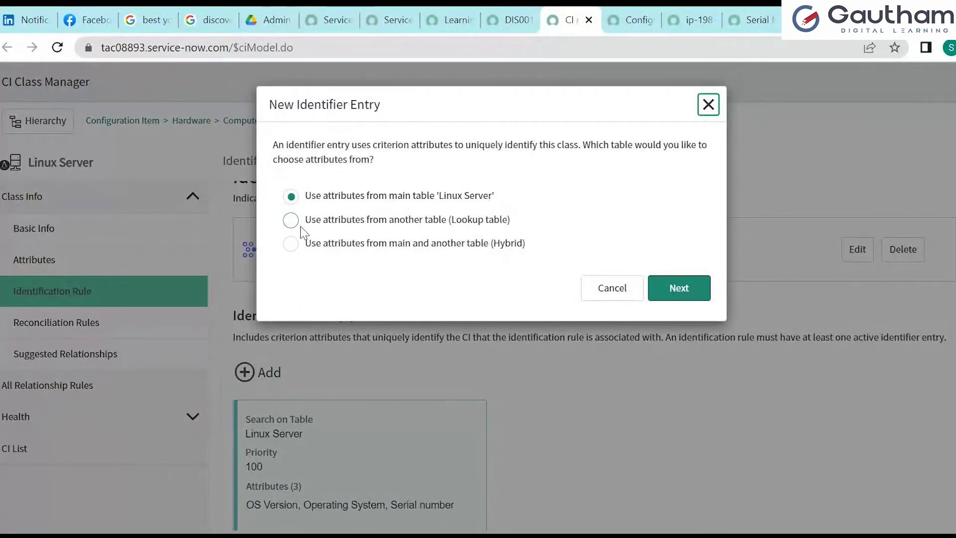
click(679, 289)
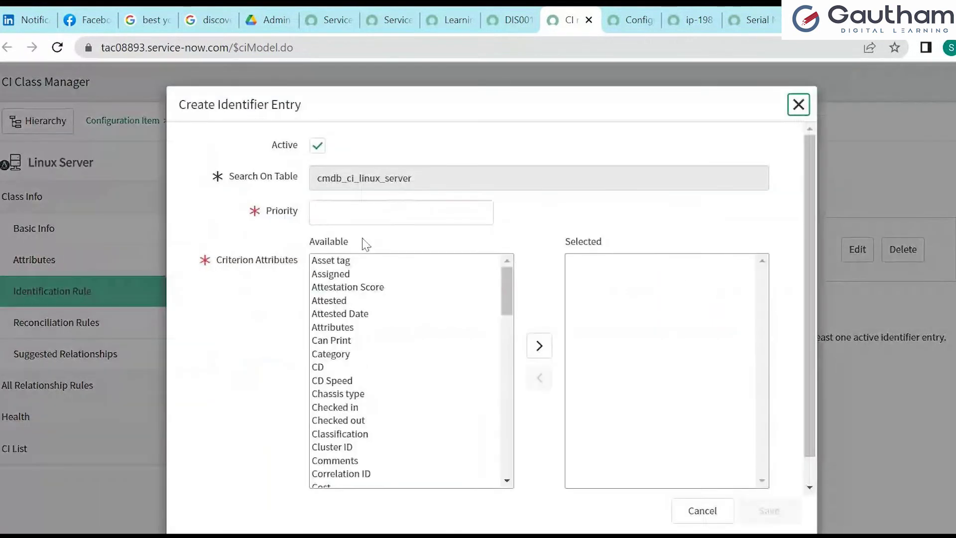
click(360, 212)
text(150)
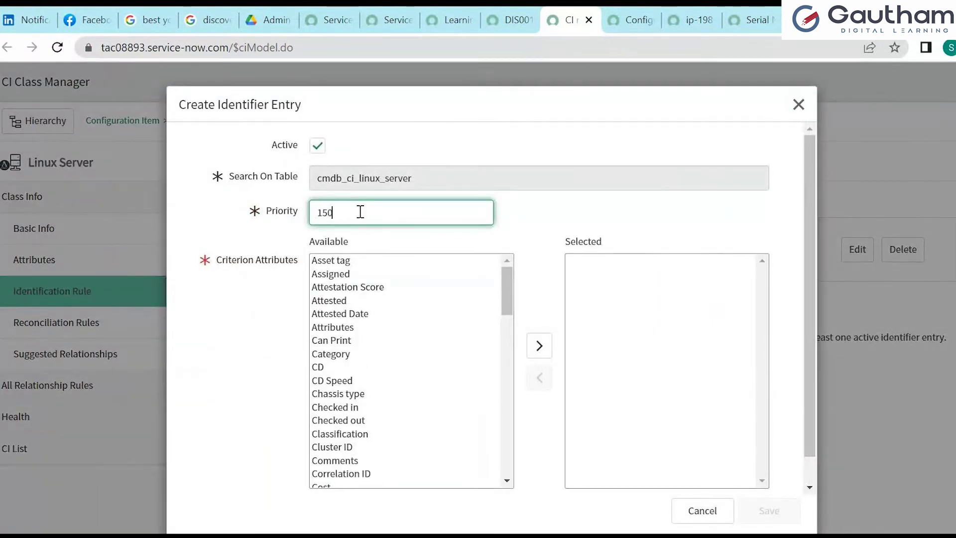
click(361, 260)
double_click(363, 264)
click(343, 420)
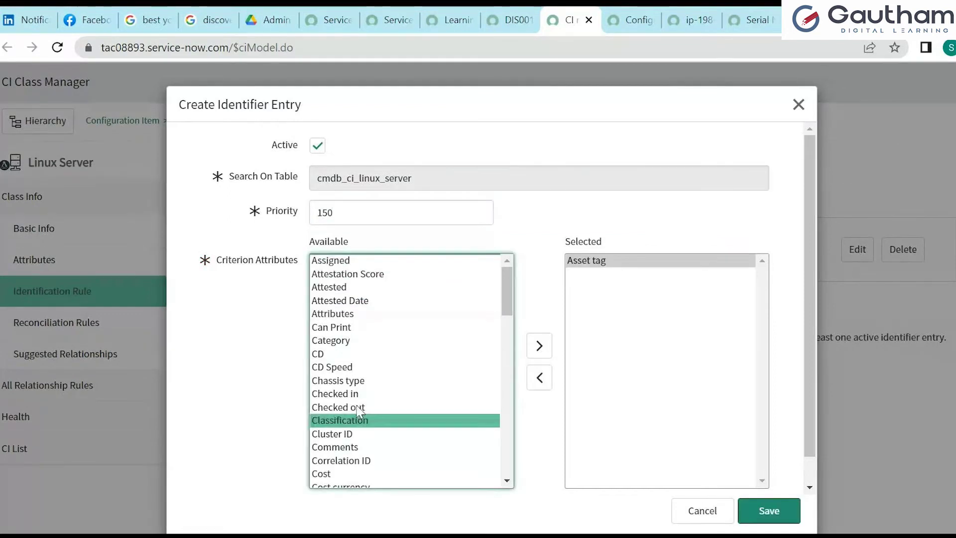
click(349, 460)
double_click(350, 460)
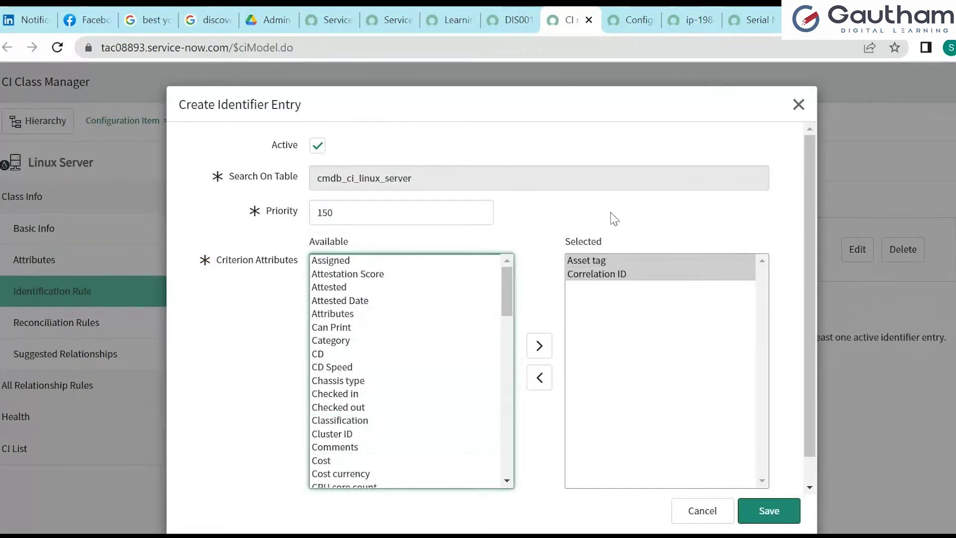
click(768, 511)
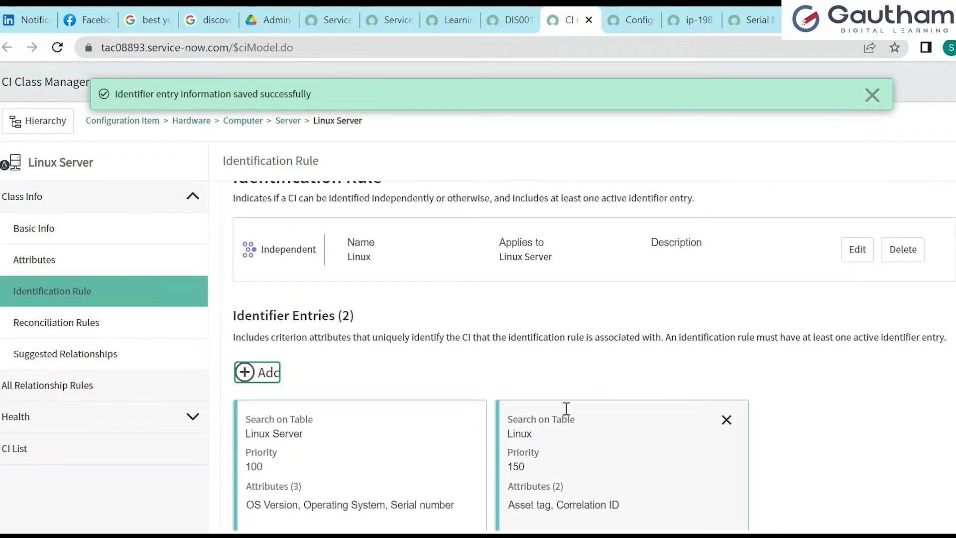
Compare the priorities and attributes of both identifier entries, and read the Related Entries and Inclusion Rule sections.
scroll(593, 356, down, 1)
scroll(405, 420, down, 2)
scroll(406, 421, up, 1)
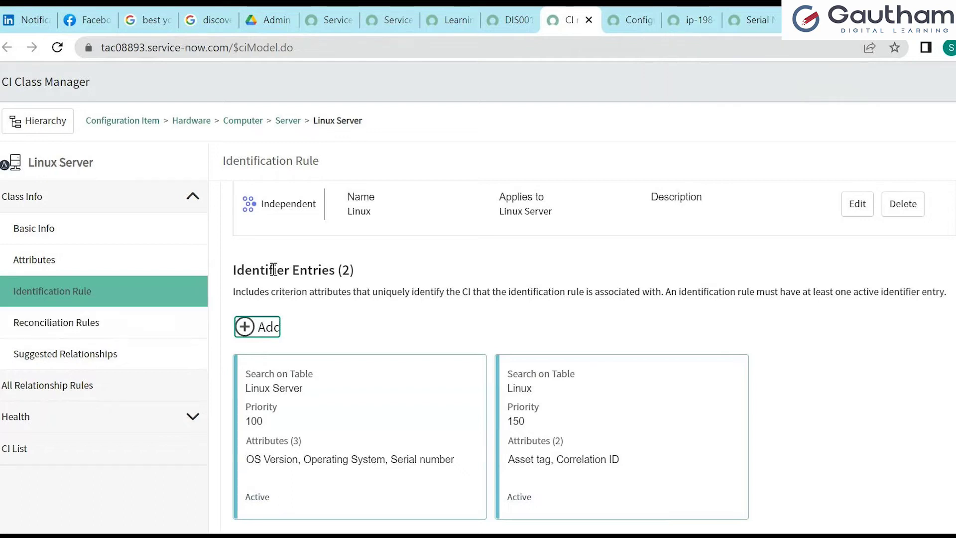
scroll(954, 261, down, 4)
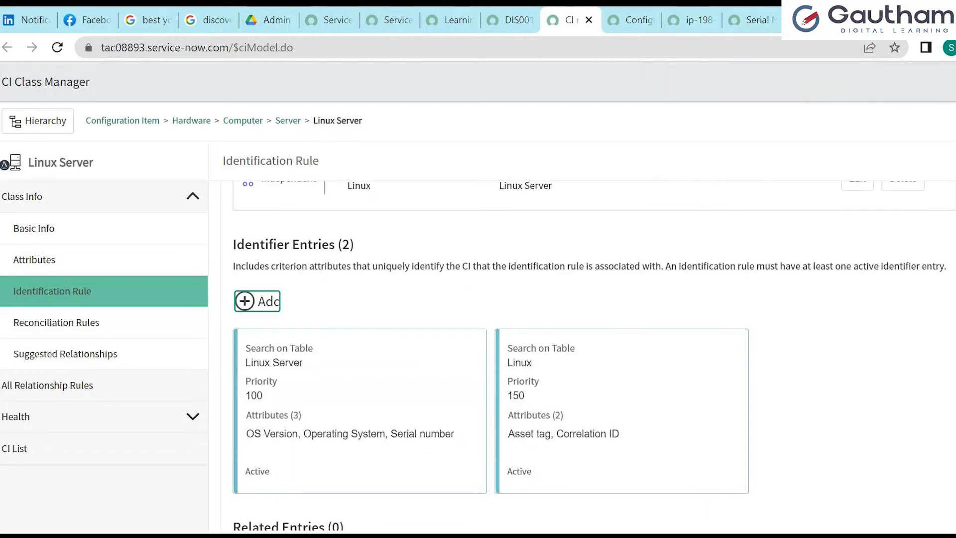
scroll(490, 356, down, 3)
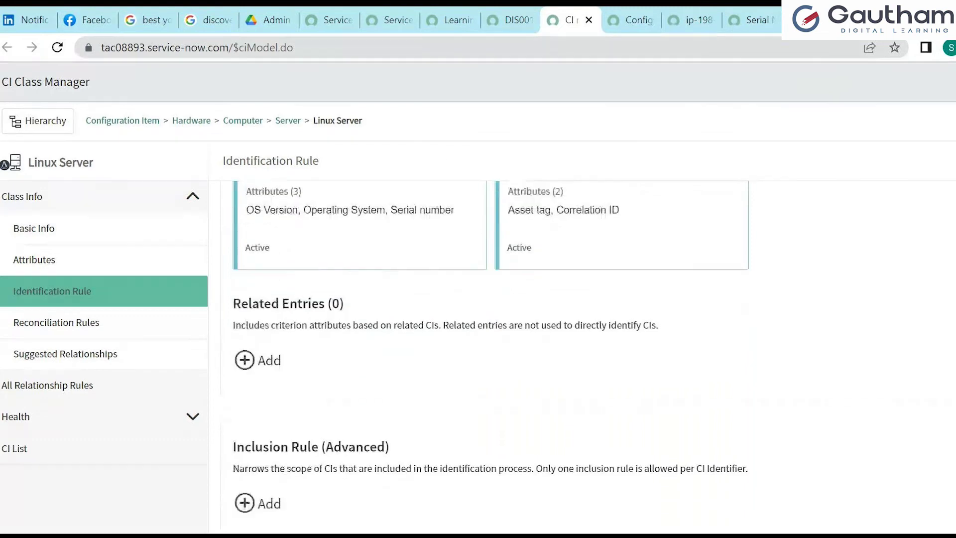
scroll(490, 349, up, 3)
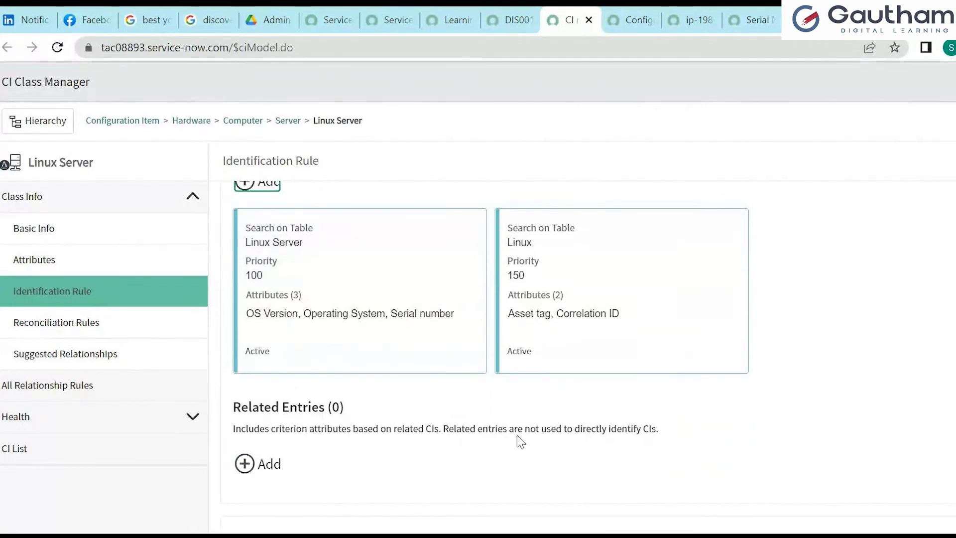
click(244, 472)
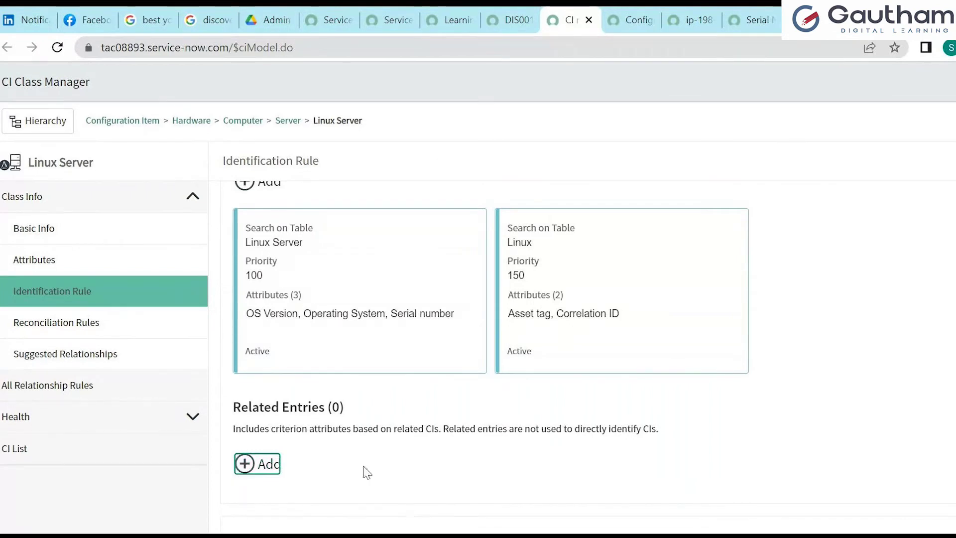
scroll(593, 349, up, 5)
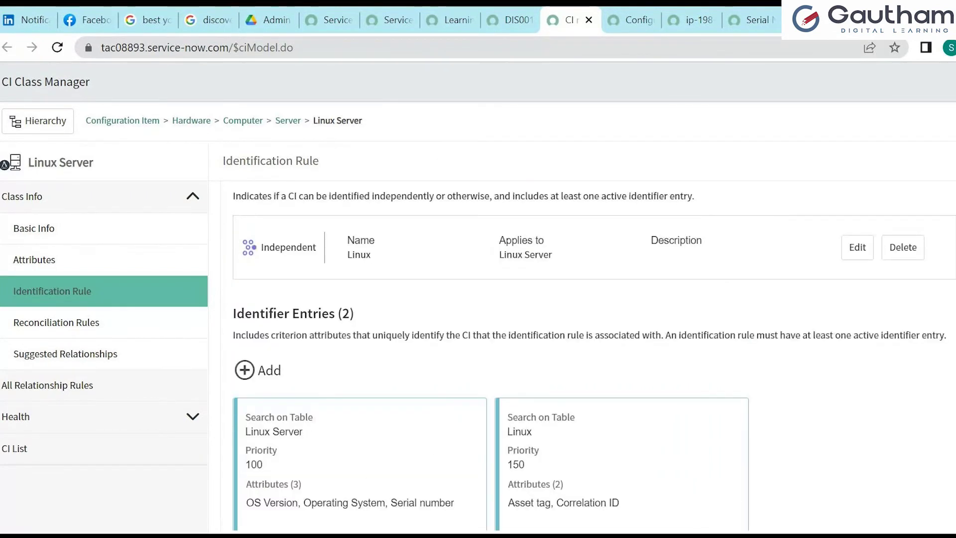
scroll(593, 348, down, 3)
scroll(593, 348, down, 2)
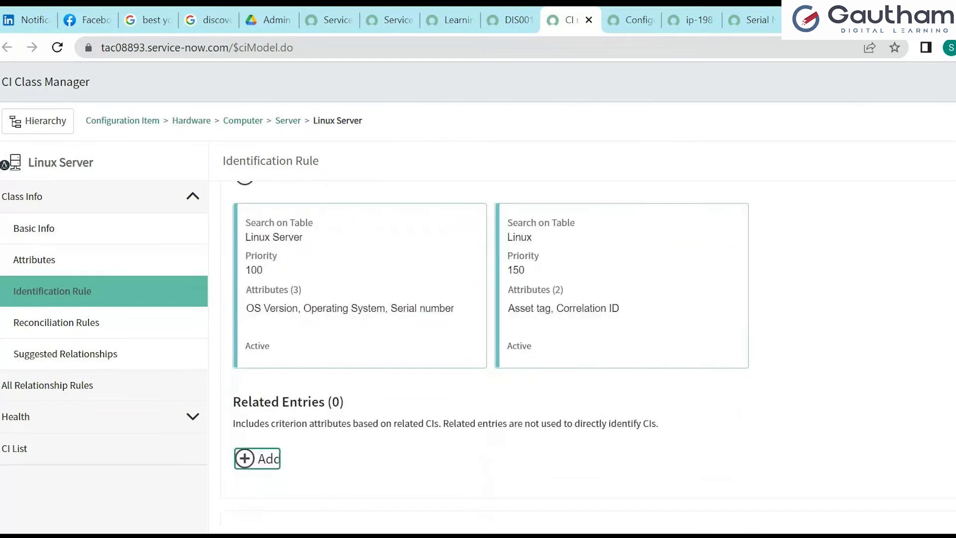
Start a new related entry, and check the configuration items list for 198.51.188.74 for the Network Adapter class.
click(248, 461)
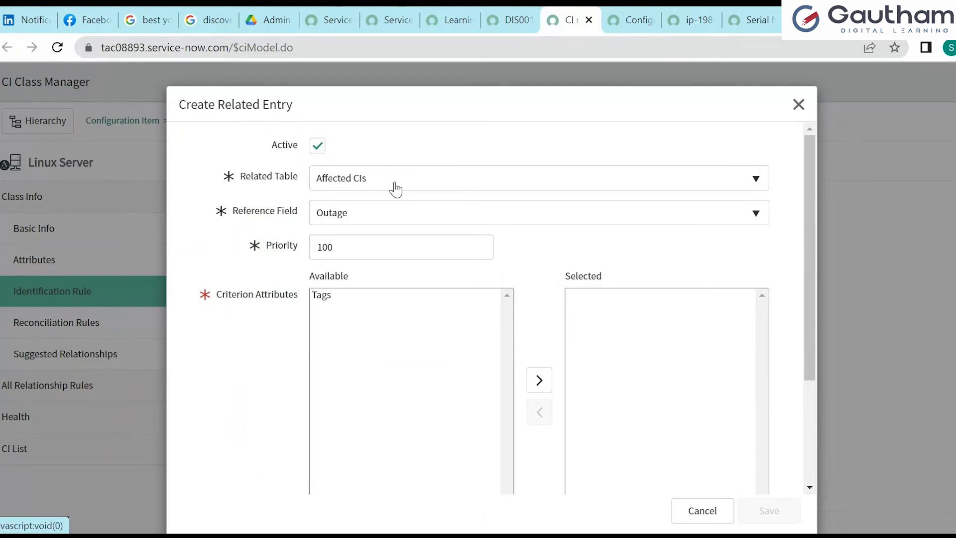
click(698, 31)
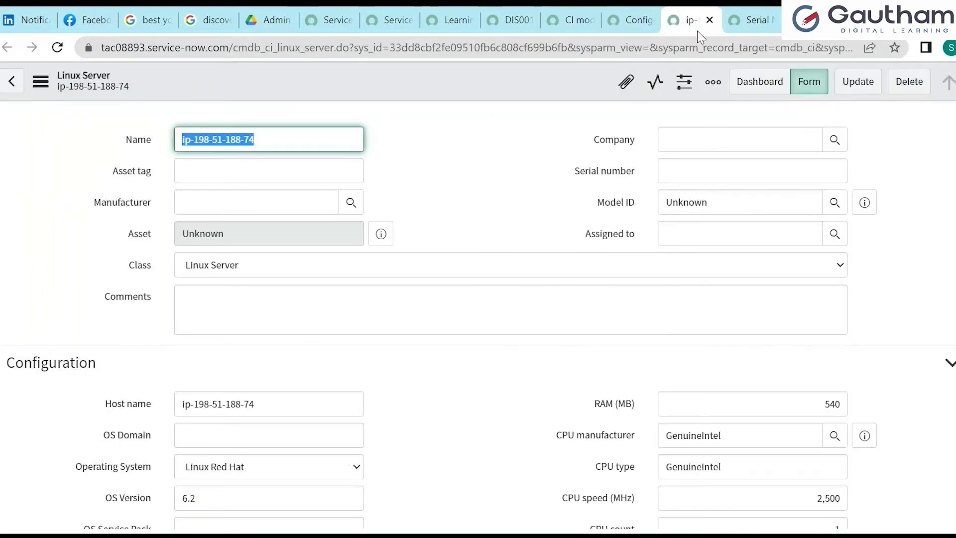
click(629, 20)
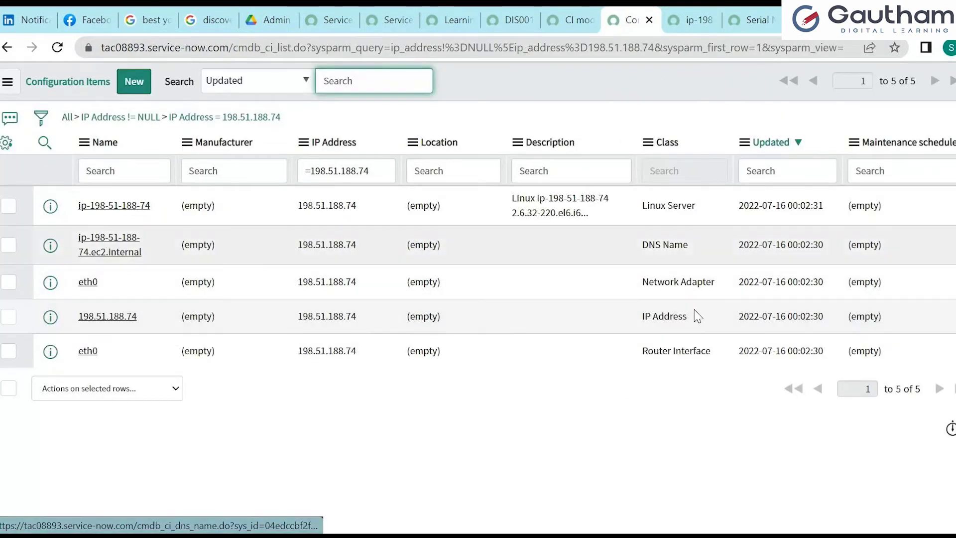
drag(642, 282, 724, 280)
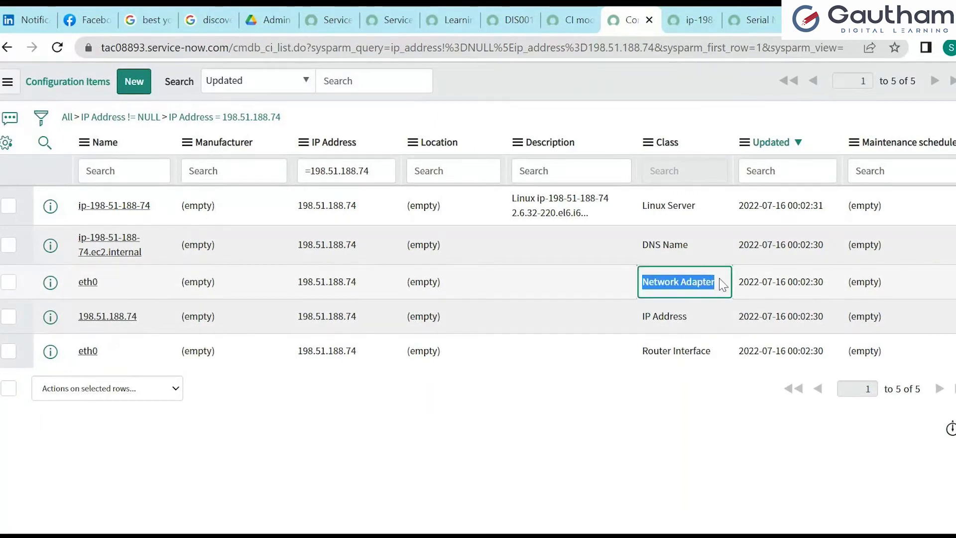
click(516, 426)
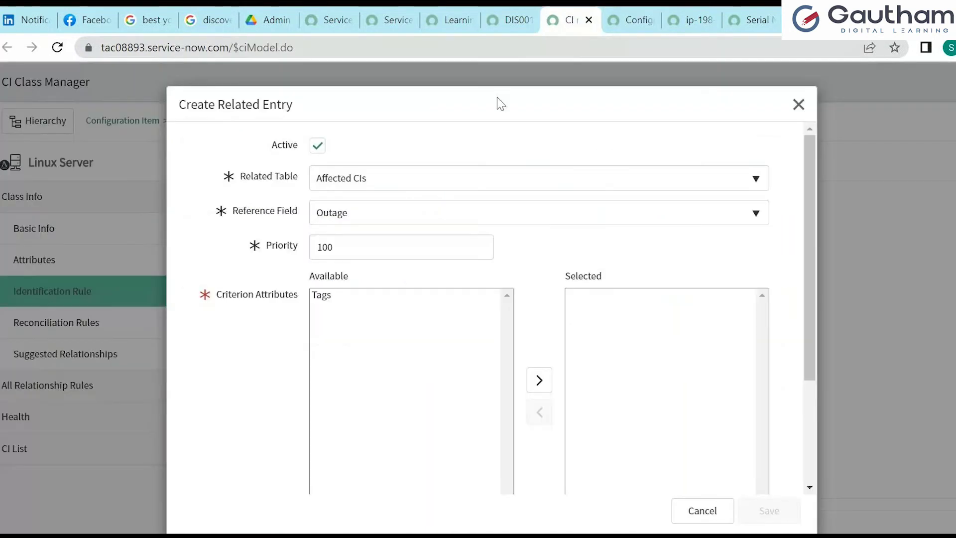
Set the related table of the new related entry to Network Adapter.
click(573, 20)
click(428, 181)
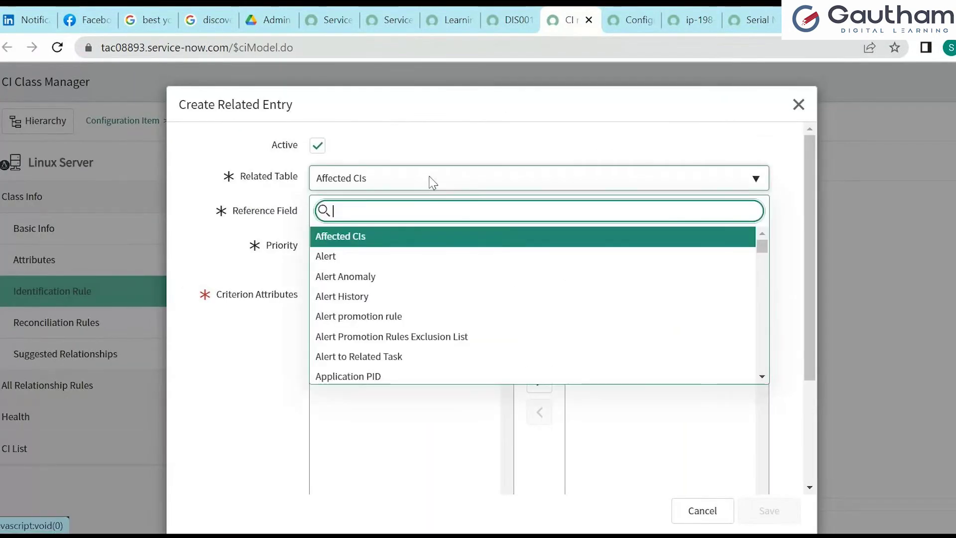
drag(762, 246, 769, 321)
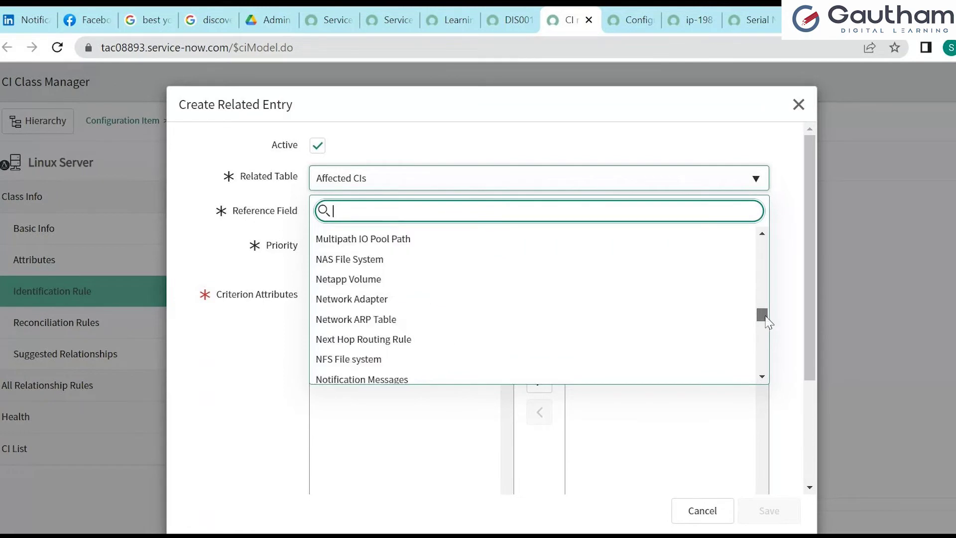
click(343, 303)
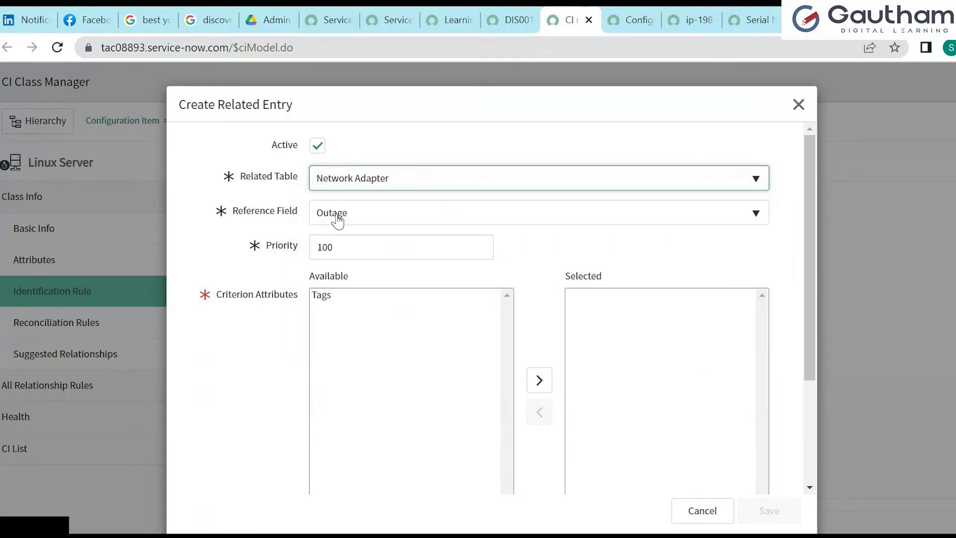
Set the related entry's reference field to Mac manufacturer, add criterion attributes Attestation Score and Correlation ID, and save it.
click(378, 222)
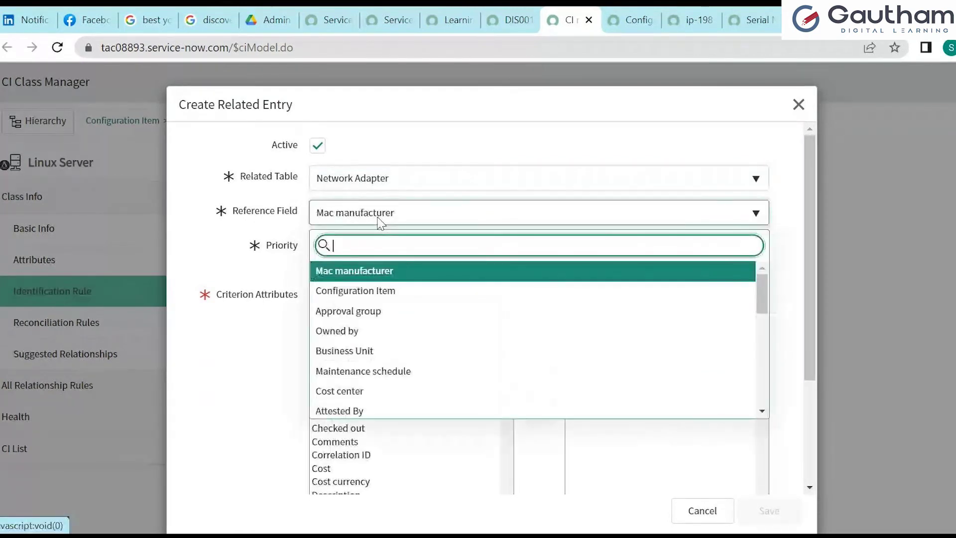
click(378, 222)
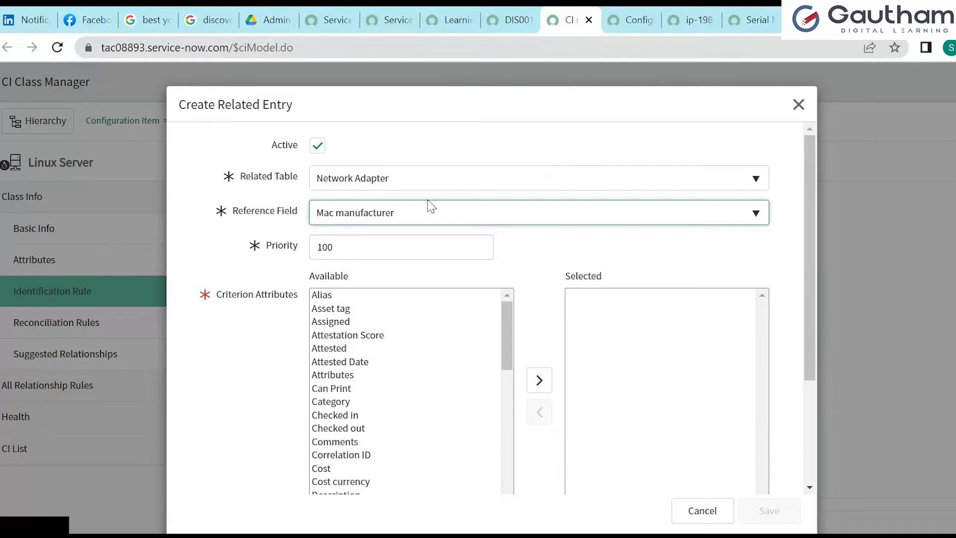
double_click(334, 311)
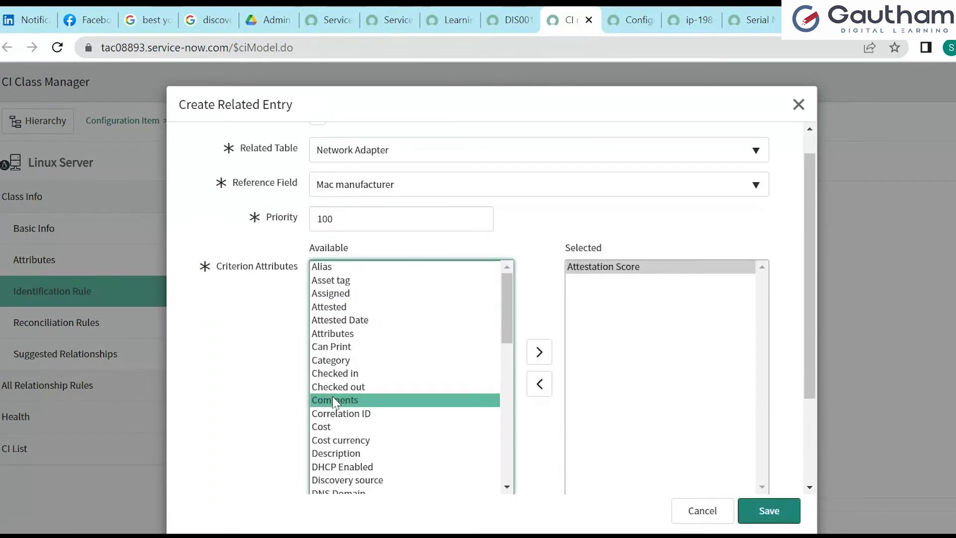
double_click(331, 417)
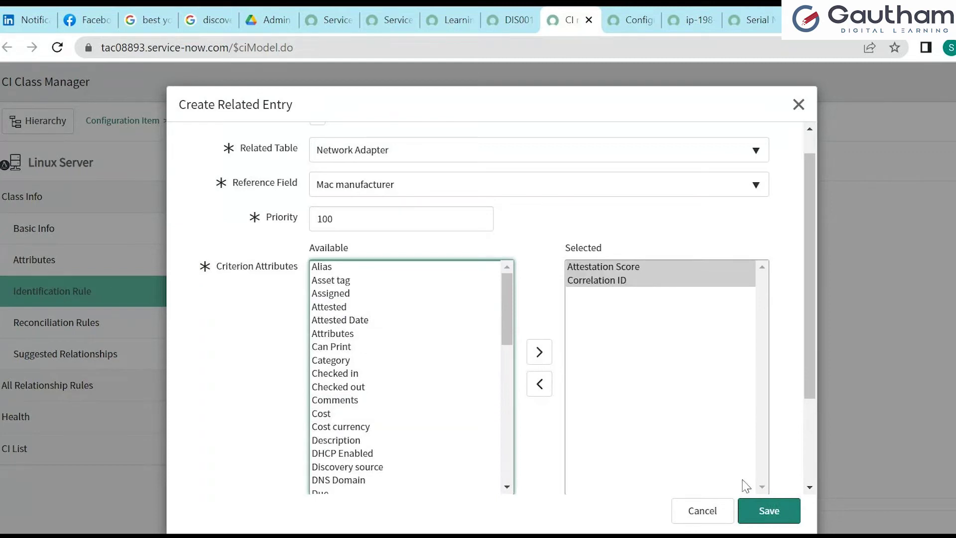
click(766, 510)
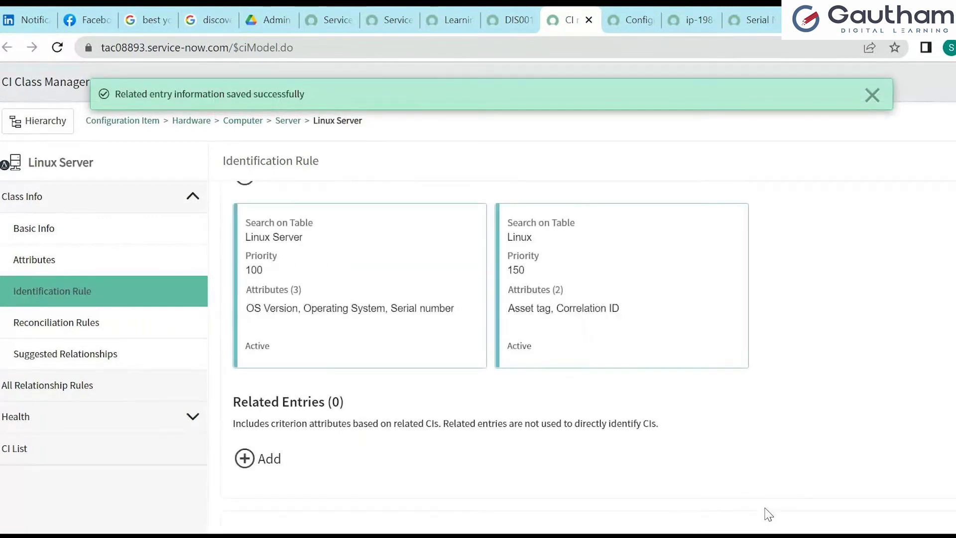
Review the saved Network Adapter related entry, the identifier entries and the Inclusion Rule section of the Linux Server identification rule.
scroll(904, 359, down, 4)
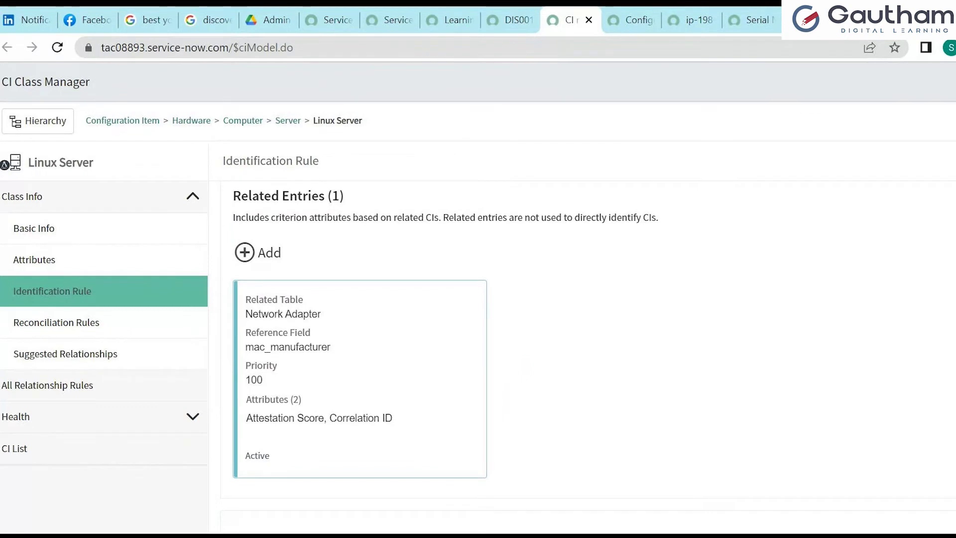
scroll(583, 356, down, 3)
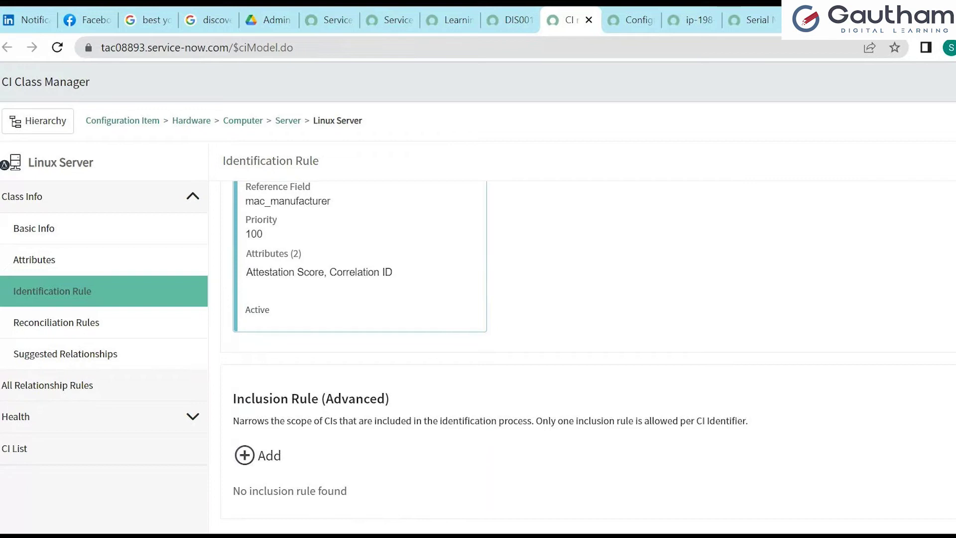
scroll(583, 355, up, 4)
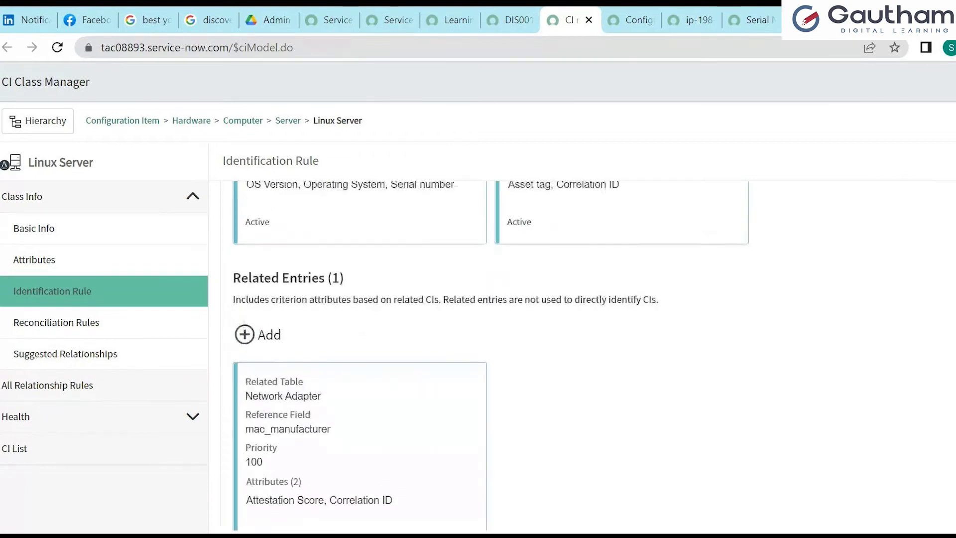
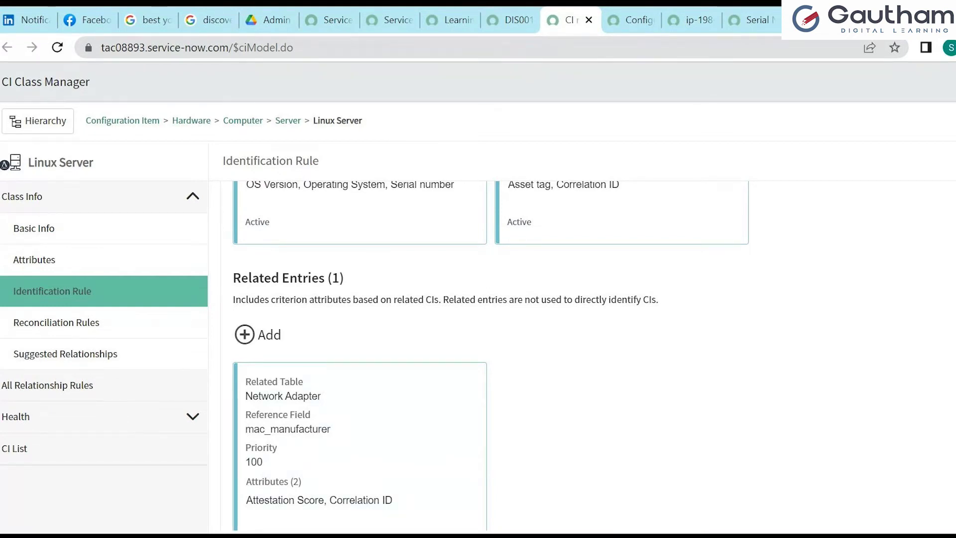
scroll(588, 348, down, 5)
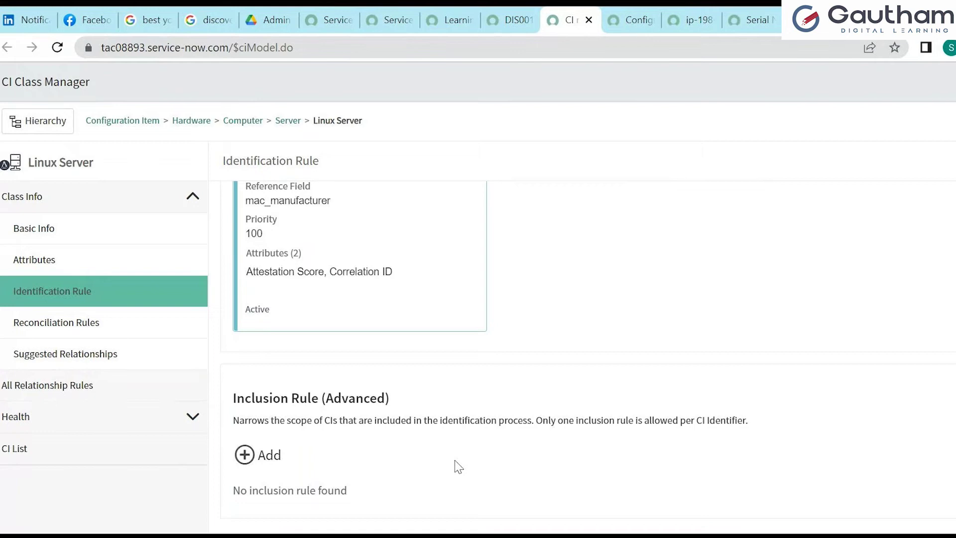
scroll(594, 356, up, 6)
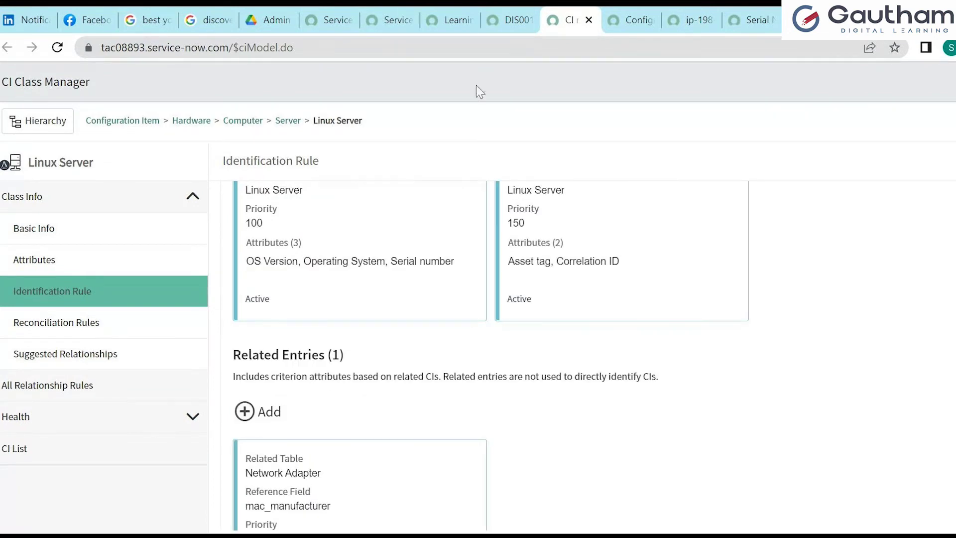
Check the failed pattern's name in the DIS0010026 discovery log, and open the Discovery Patterns list in a new browser tab.
click(513, 20)
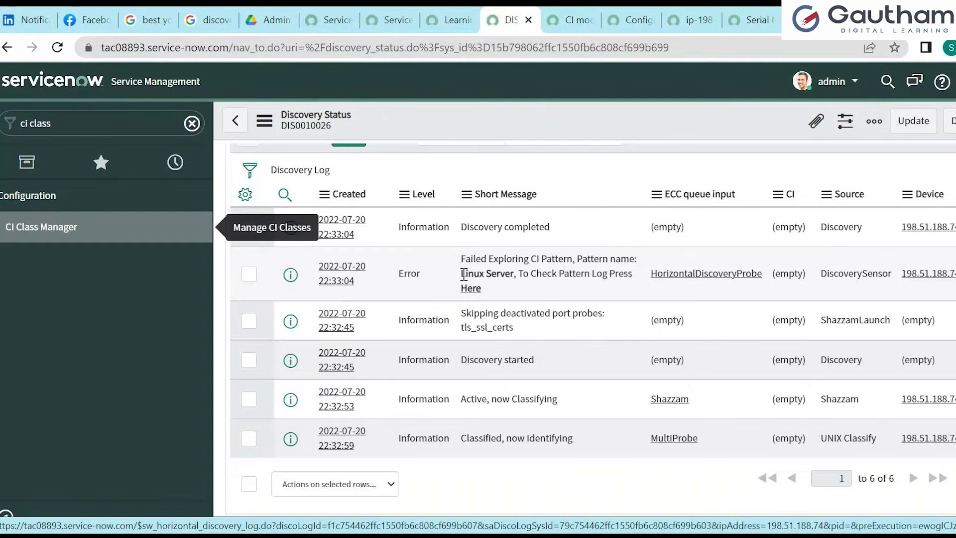
drag(462, 273, 514, 274)
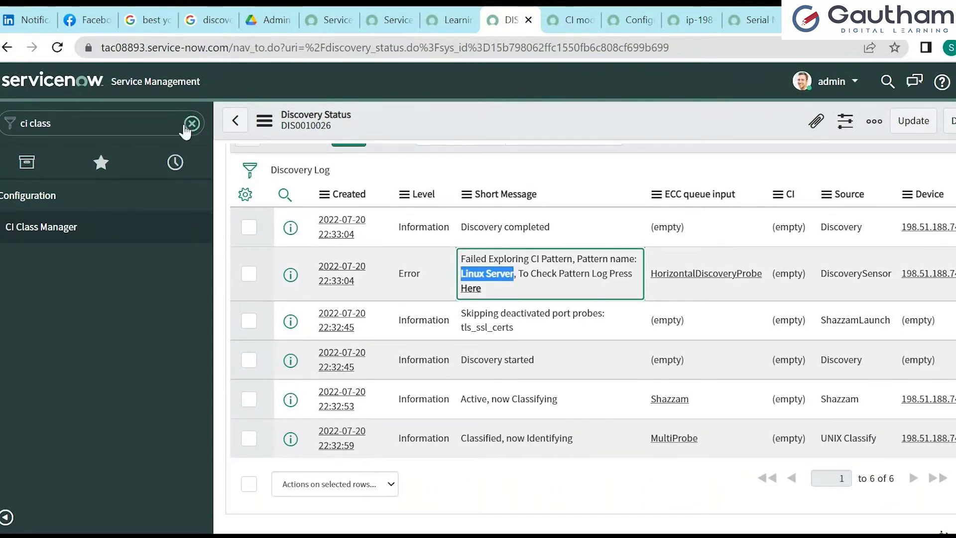
click(192, 123)
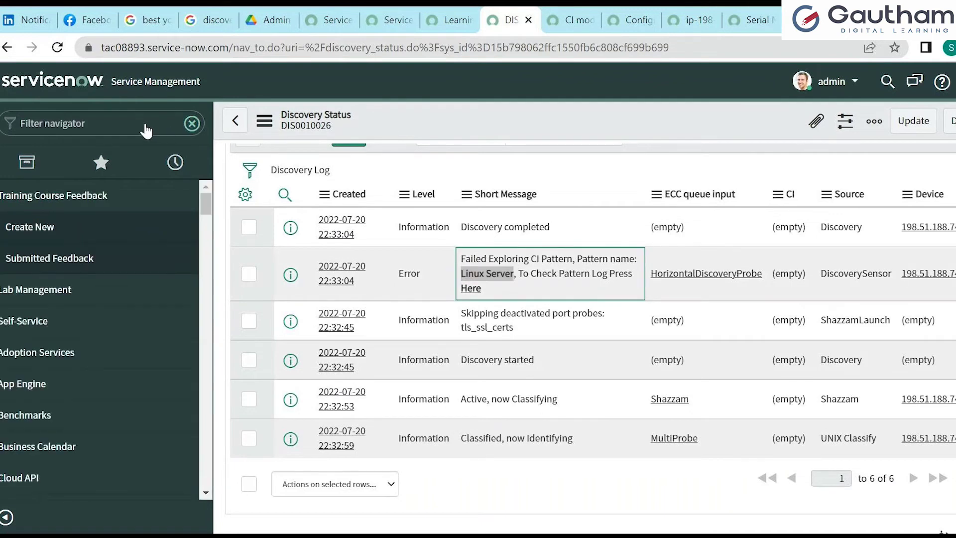
click(146, 127)
text(di)
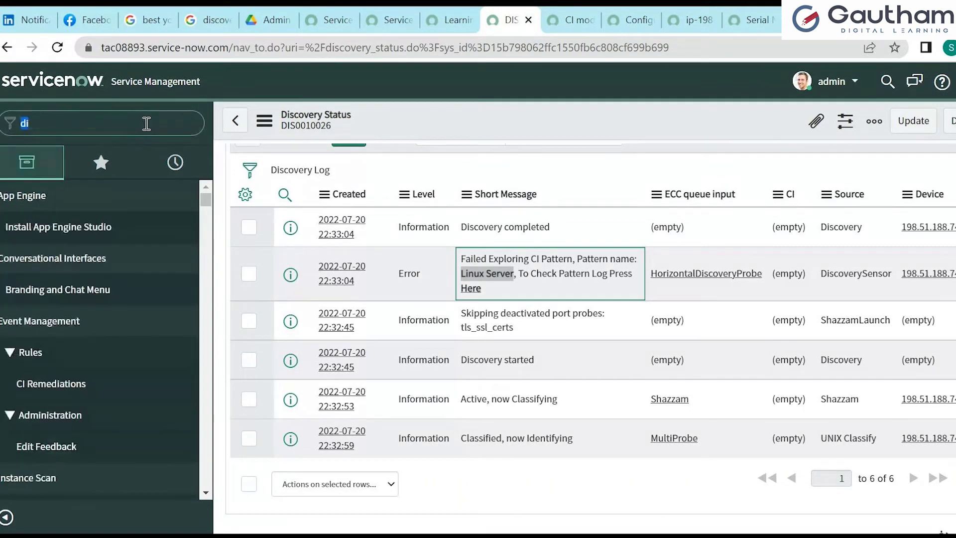
text(scovery patte)
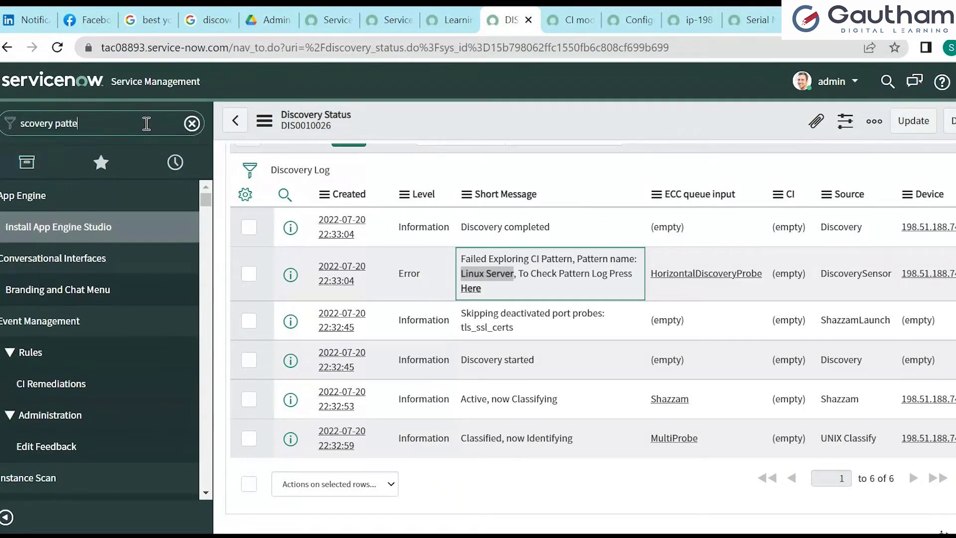
text(rn)
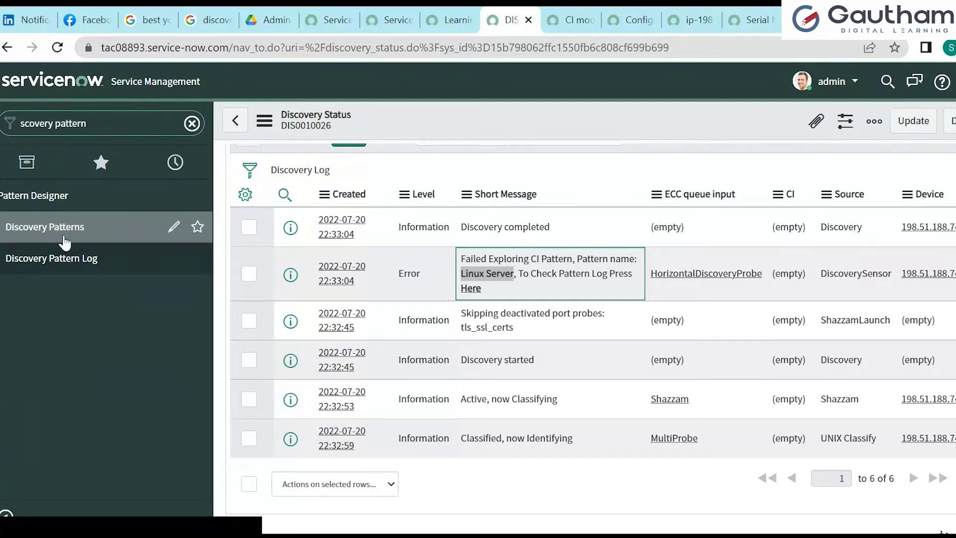
right_click(64, 242)
click(99, 257)
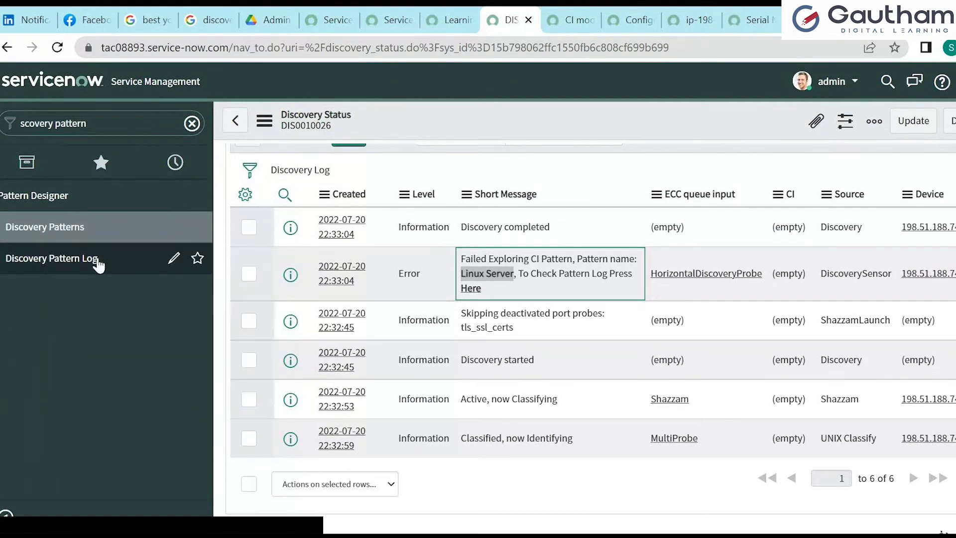
click(536, 20)
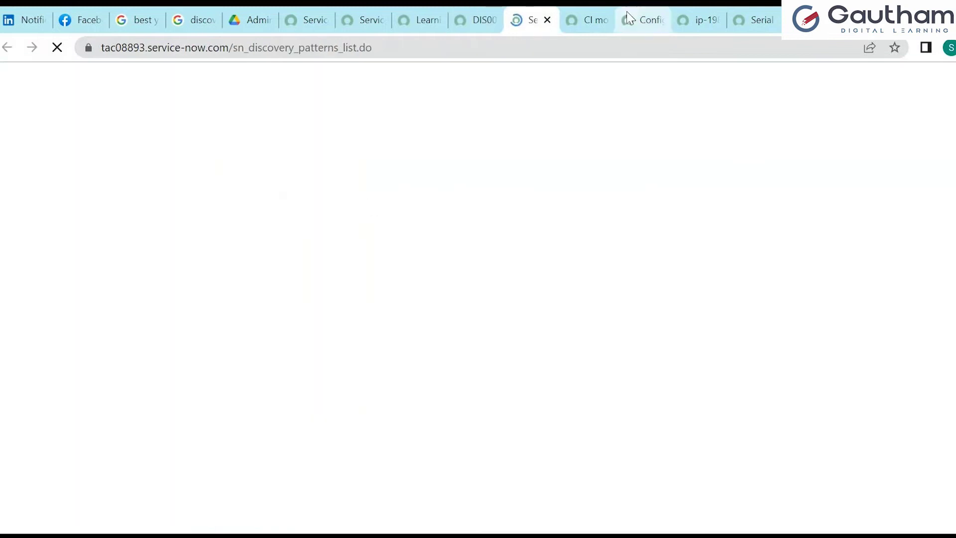
Copy the class name Linux Server from the configuration items list for 198.51.188.74, and return to the Discovery Patterns list.
click(631, 21)
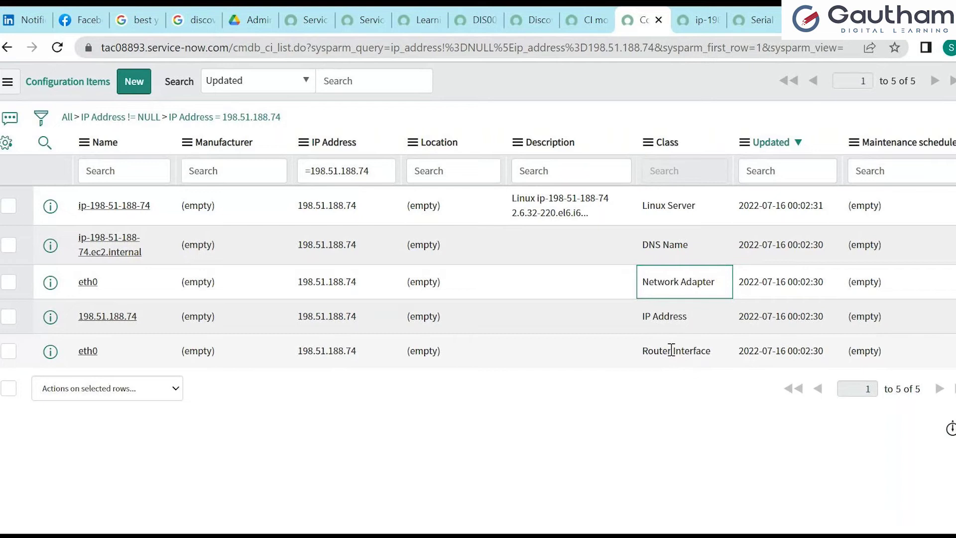
drag(644, 209, 719, 213)
key(ctrl+c)
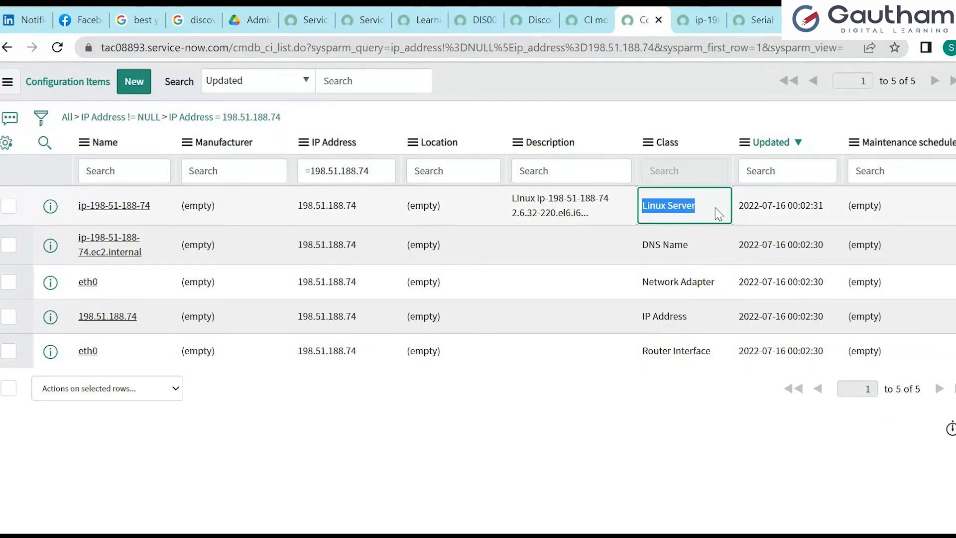
click(531, 19)
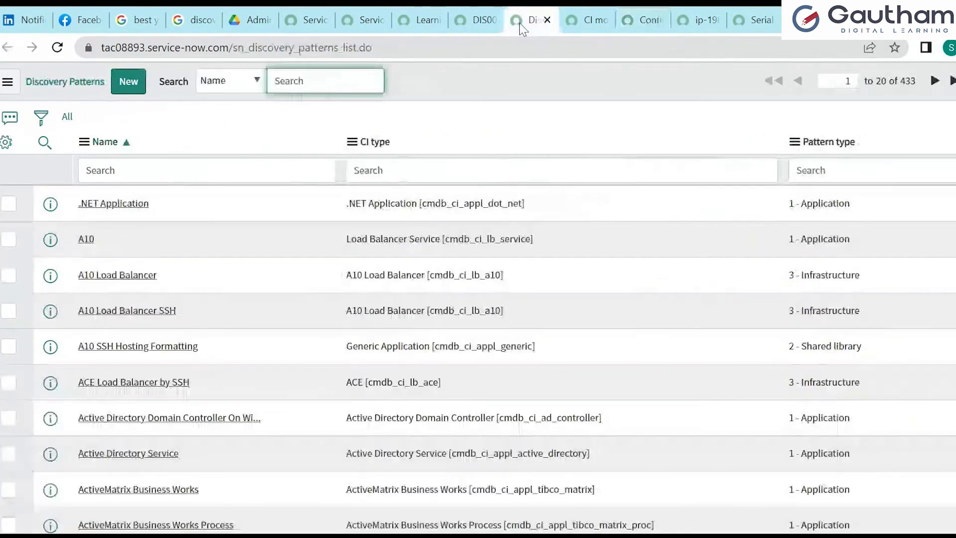
Check the ECC Queue of discovery status DIS0010026 for the launched pattern's name, and compare it with the configuration item classes.
click(480, 22)
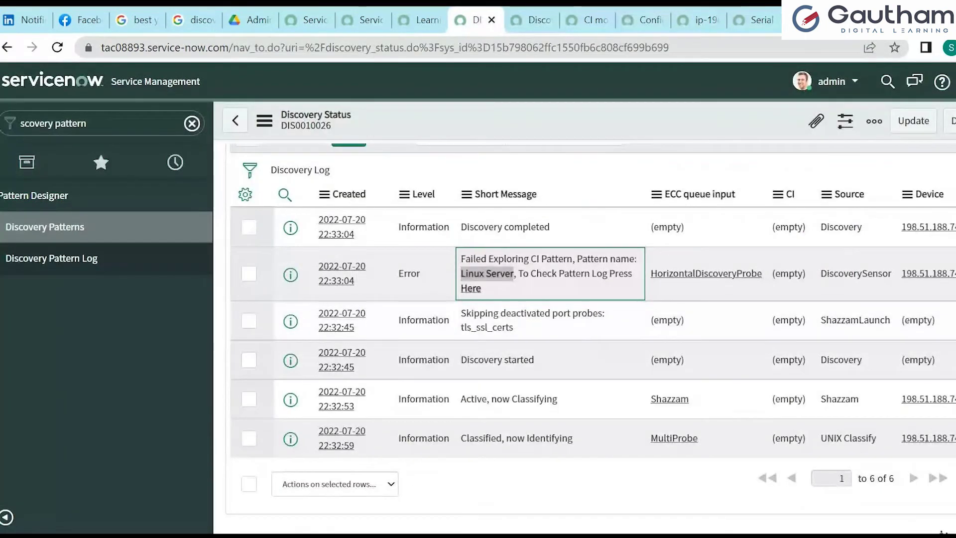
scroll(593, 318, up, 3)
click(391, 200)
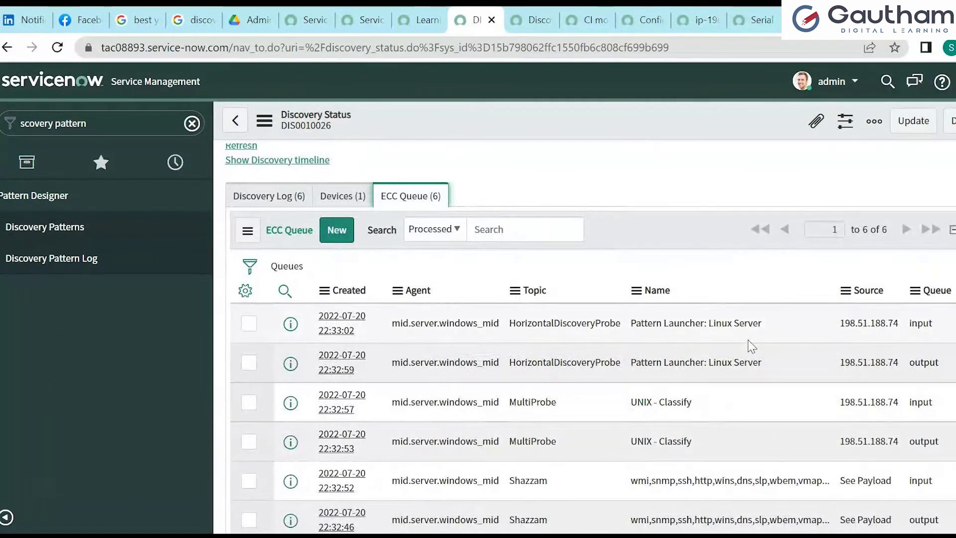
click(643, 19)
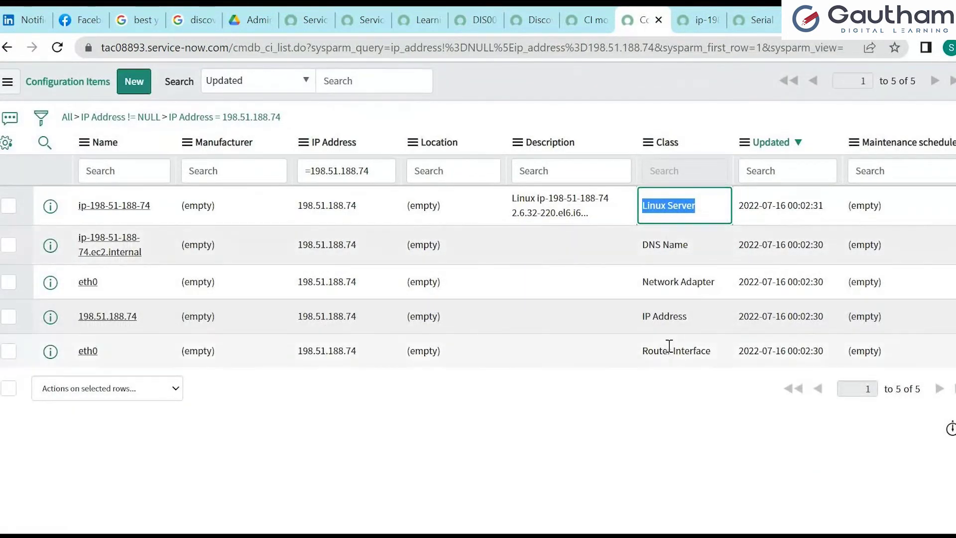
Filter the Discovery Patterns list by the name Linux Server, and open the Linux Server pattern.
click(529, 20)
click(247, 164)
key(ctrl+v)
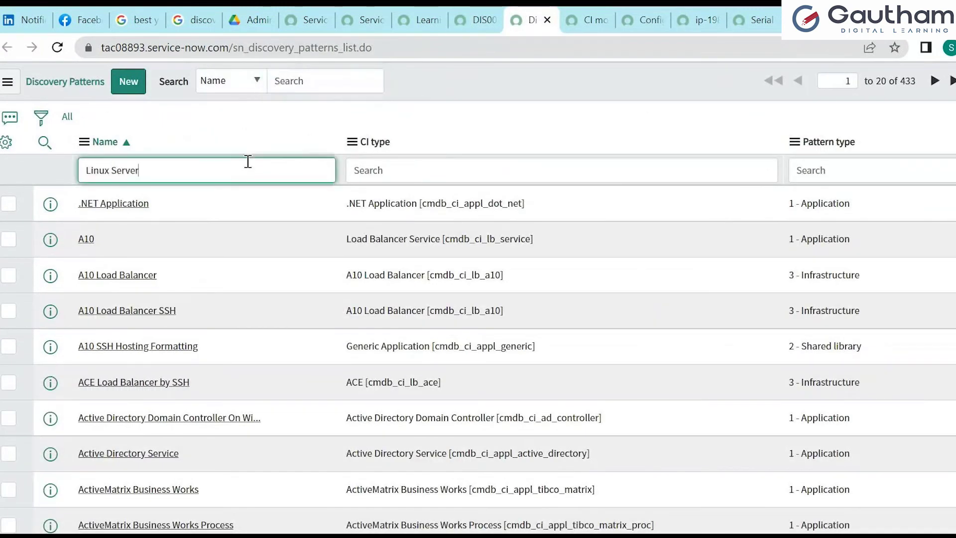
key(Return)
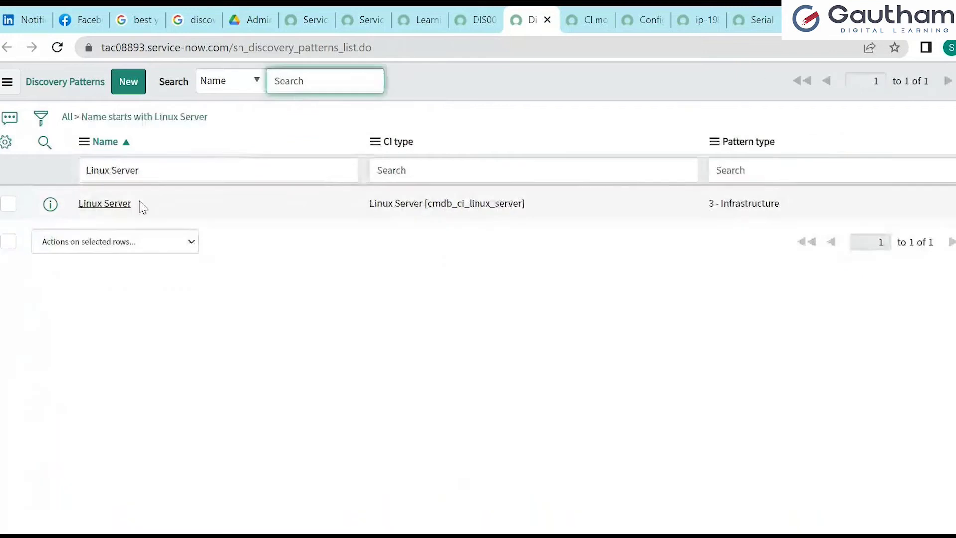
click(99, 208)
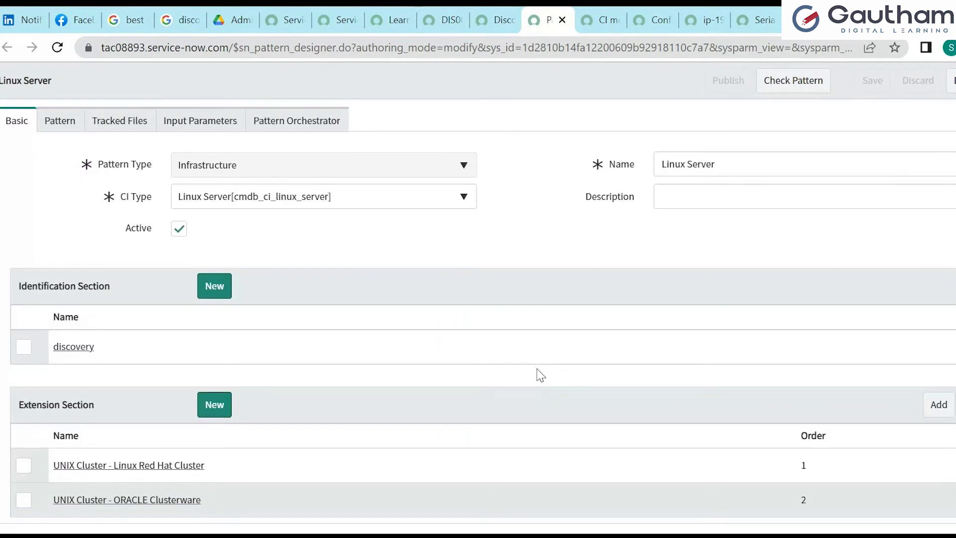
Compare the Linux Server pattern's basic details, including its identification and extension sections, with its pattern text.
click(59, 351)
click(15, 207)
click(58, 120)
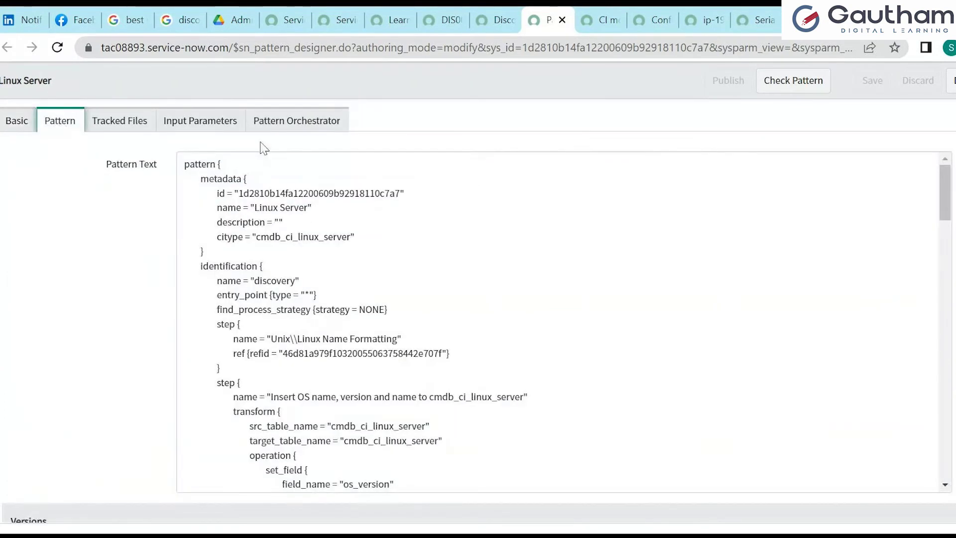
click(16, 120)
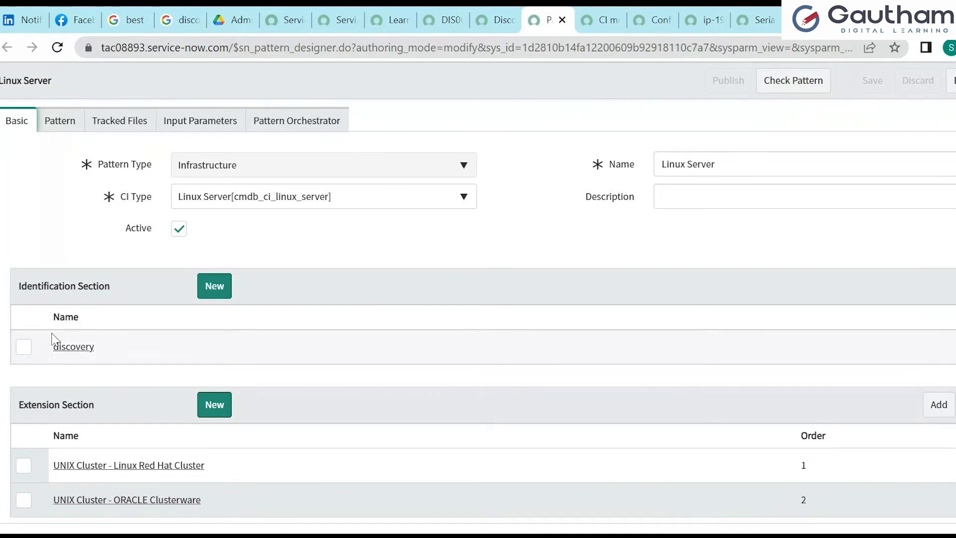
click(64, 124)
click(18, 121)
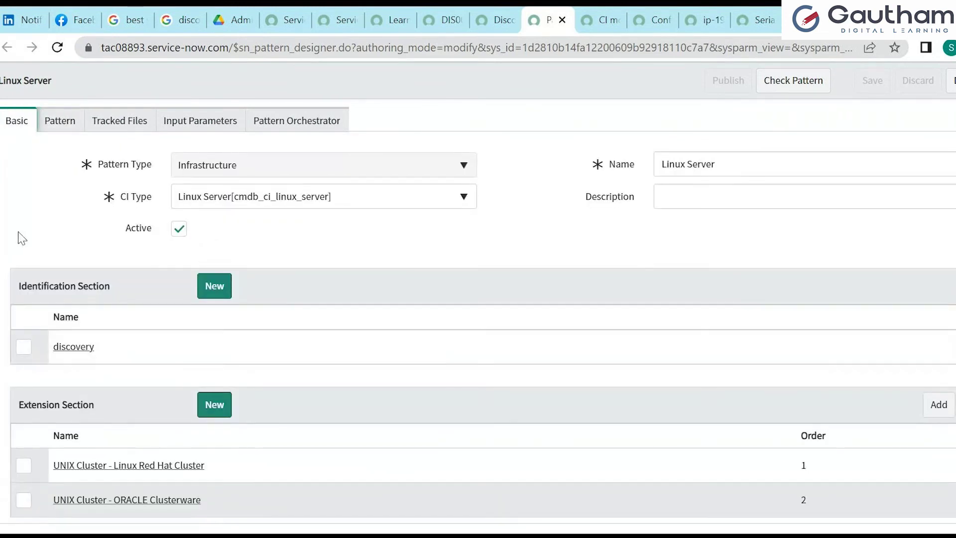
click(61, 131)
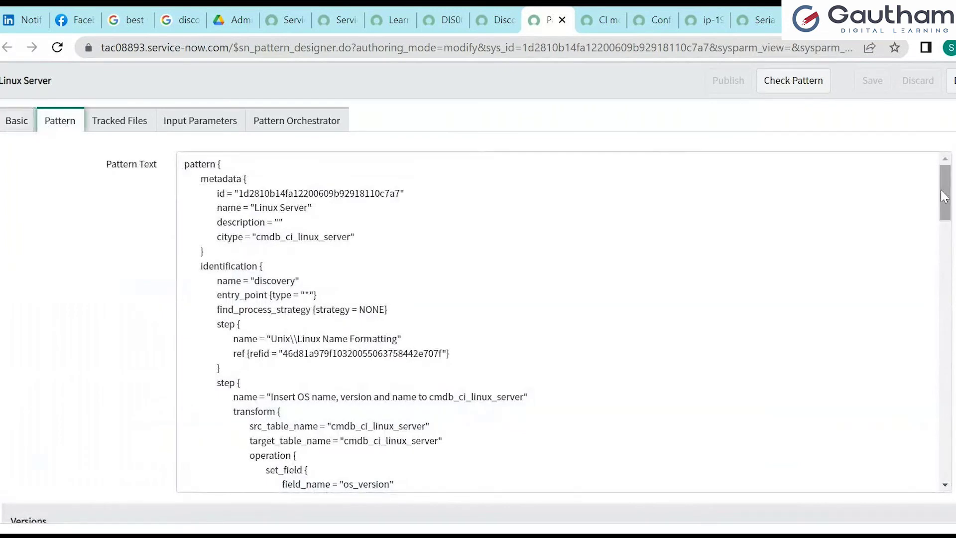
mouse_move(945, 195)
mouse_down()
mouse_move(947, 459)
mouse_move(952, 195)
mouse_up()
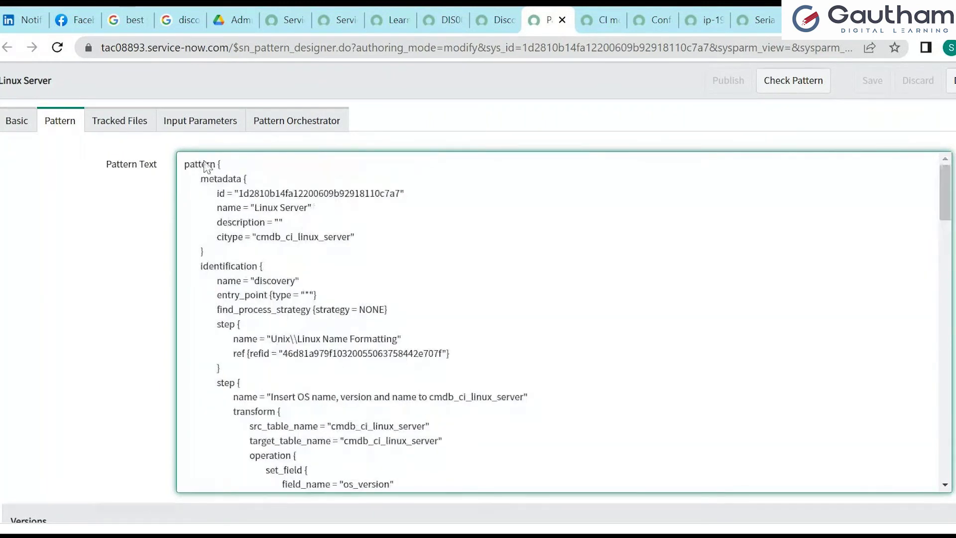
Open the discovery identification section of the Linux Server pattern to show its steps.
click(16, 125)
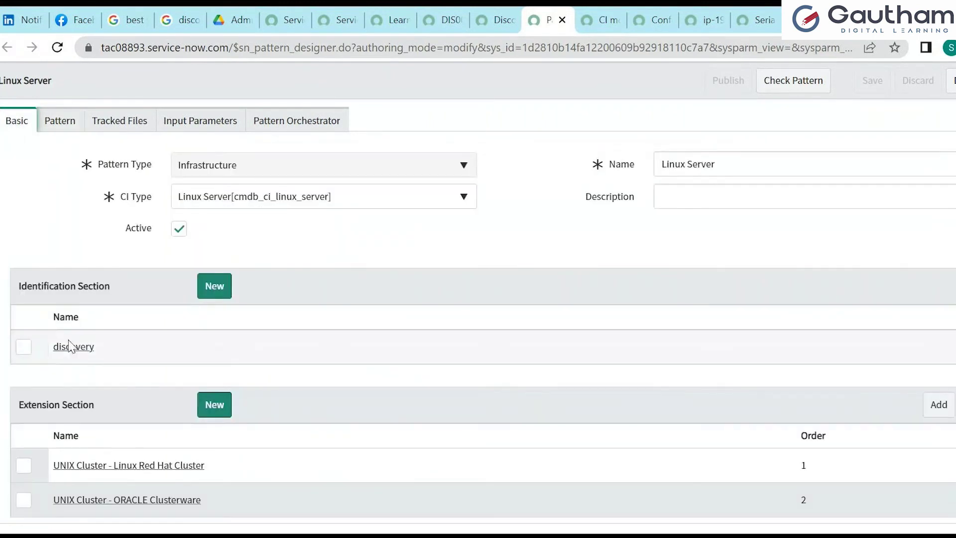
click(74, 348)
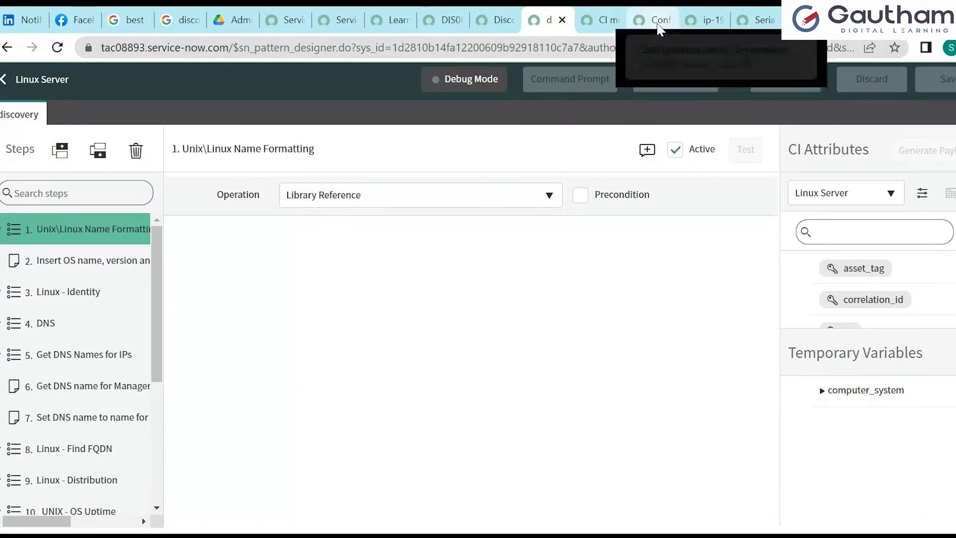
Compare the configuration items listed for 198.51.188.74 with the Linux Server pattern's first step, Unix\Linux Name Formatting.
click(658, 24)
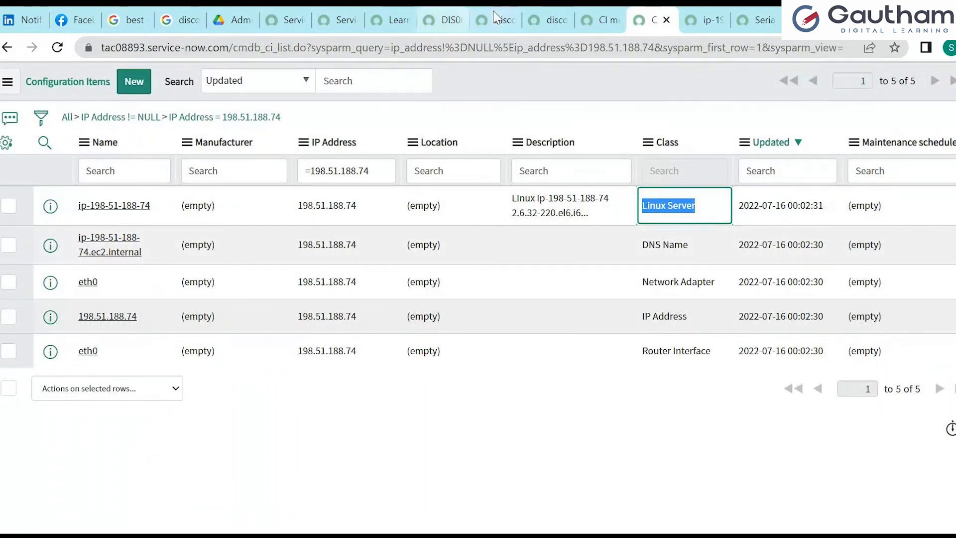
click(533, 22)
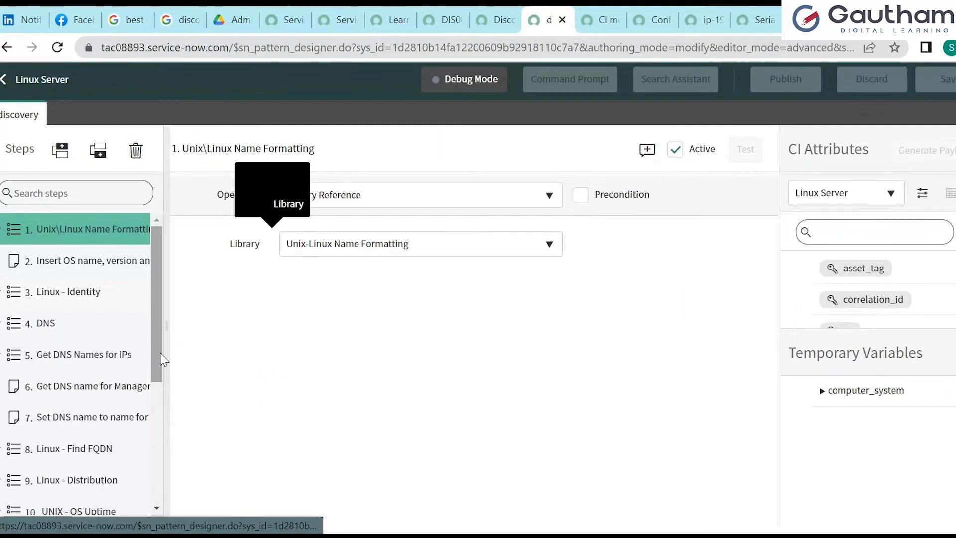
mouse_move(154, 351)
mouse_down()
mouse_move(162, 390)
mouse_move(160, 343)
mouse_up()
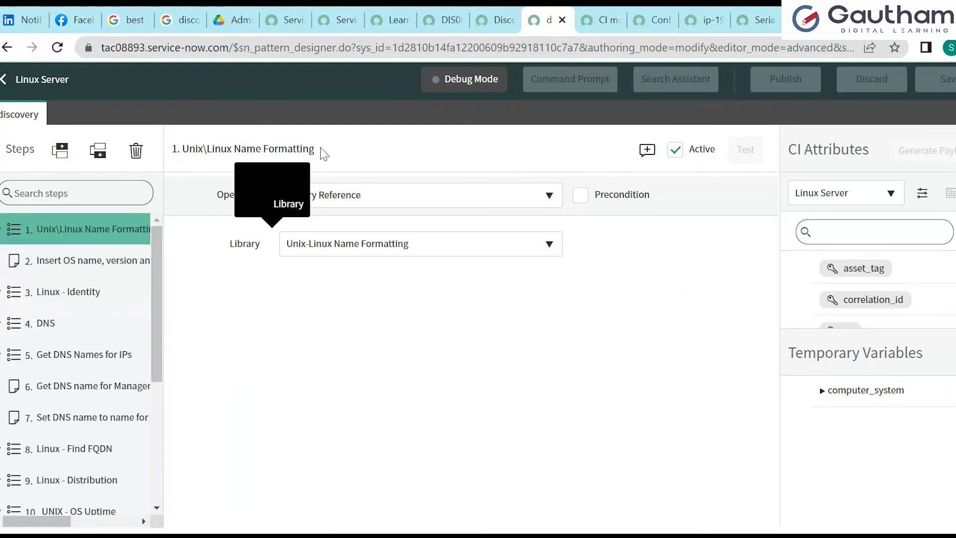
click(656, 22)
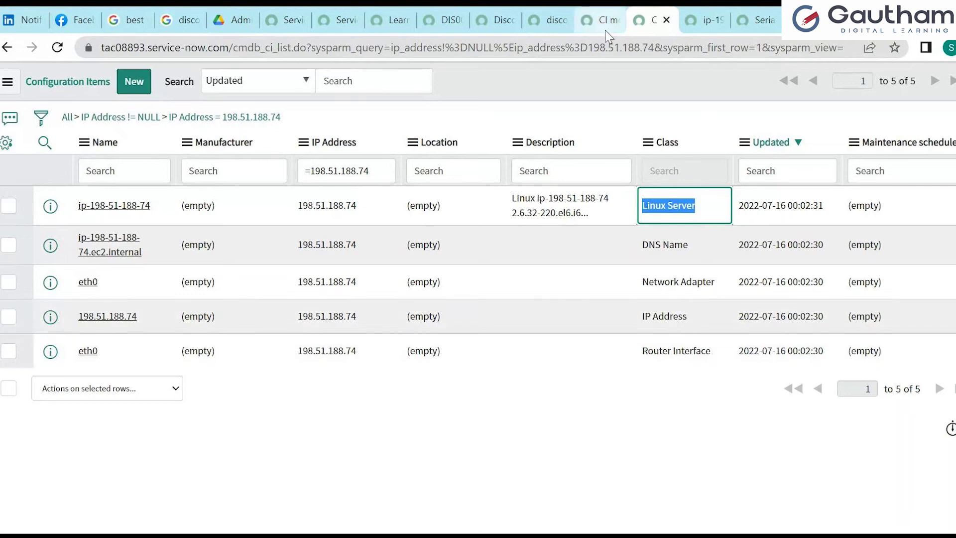
click(547, 20)
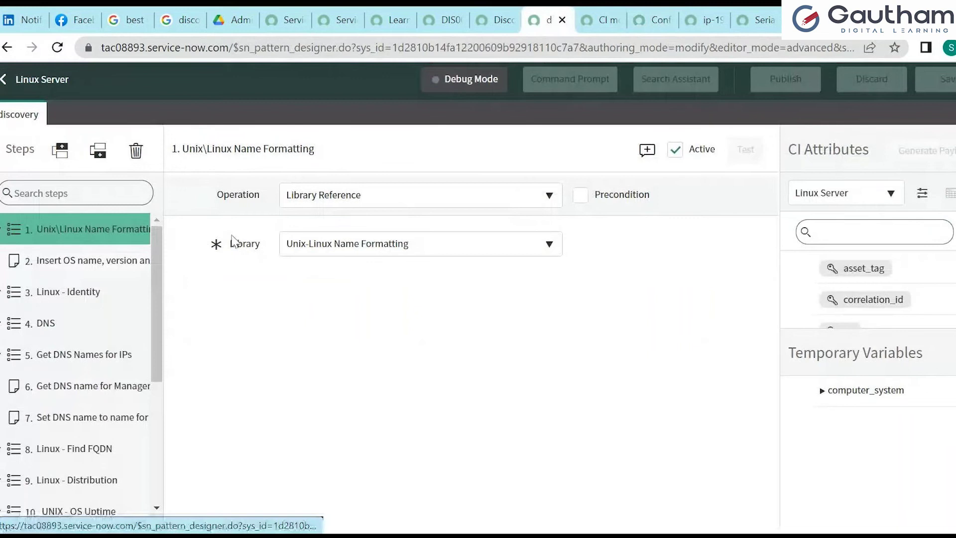
Expand the DNS step, examine the precondition of sub-step 4.1 Get DNS name - format 1, and collapse the DNS step again.
click(50, 241)
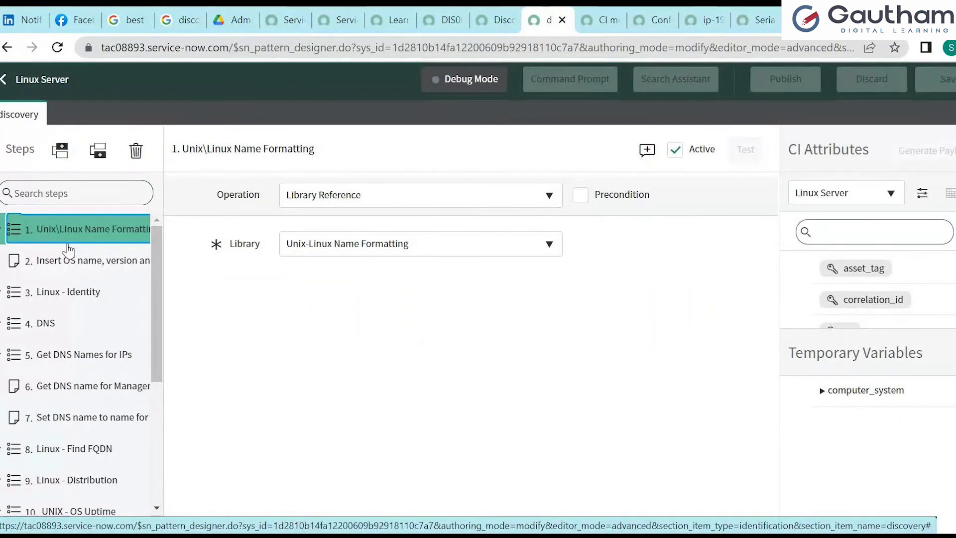
click(4, 327)
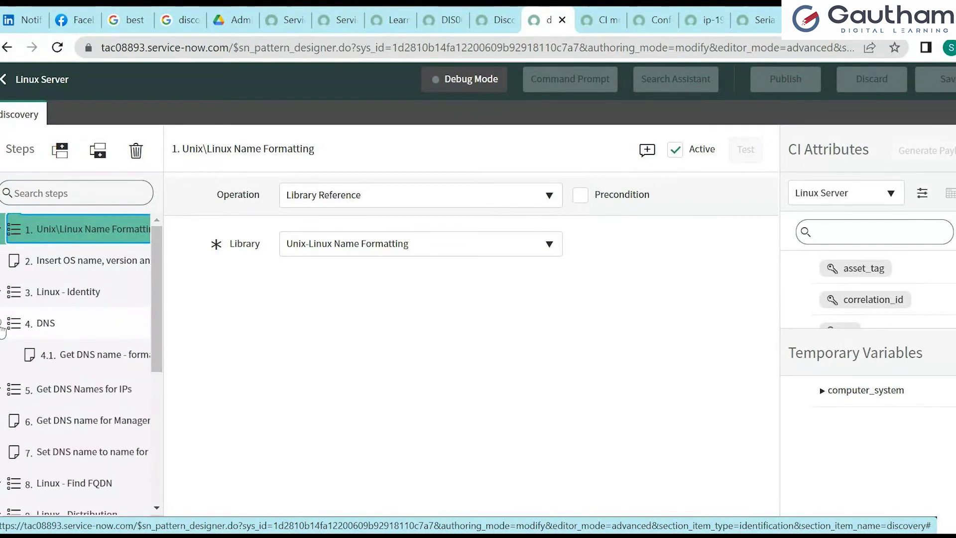
click(79, 355)
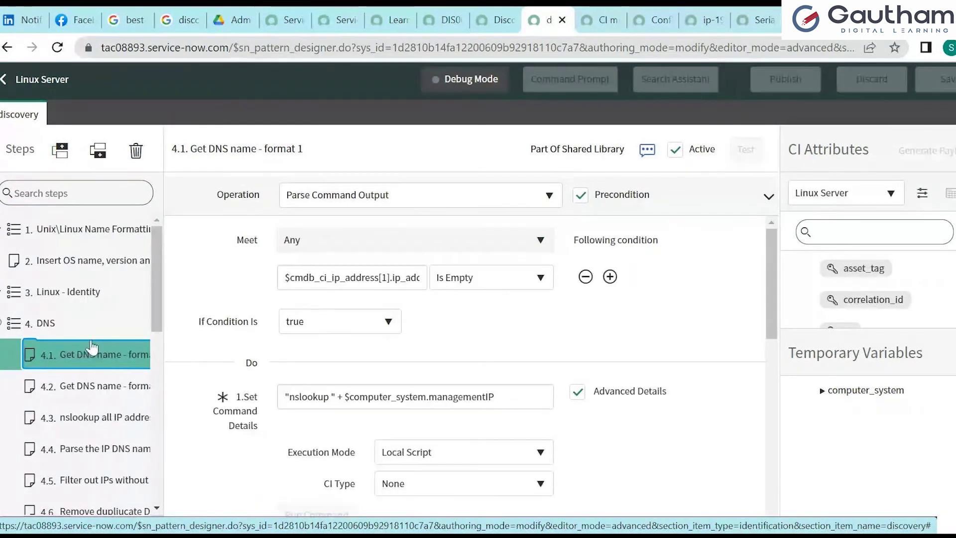
click(350, 288)
scroll(159, 338, down, 1)
mouse_move(157, 331)
mouse_down()
mouse_move(155, 354)
mouse_move(153, 334)
mouse_up()
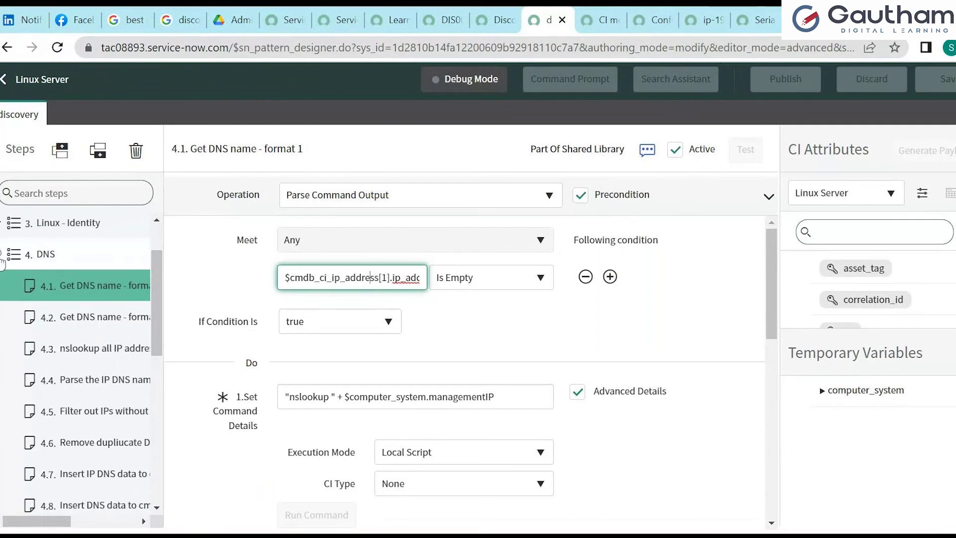
click(2, 256)
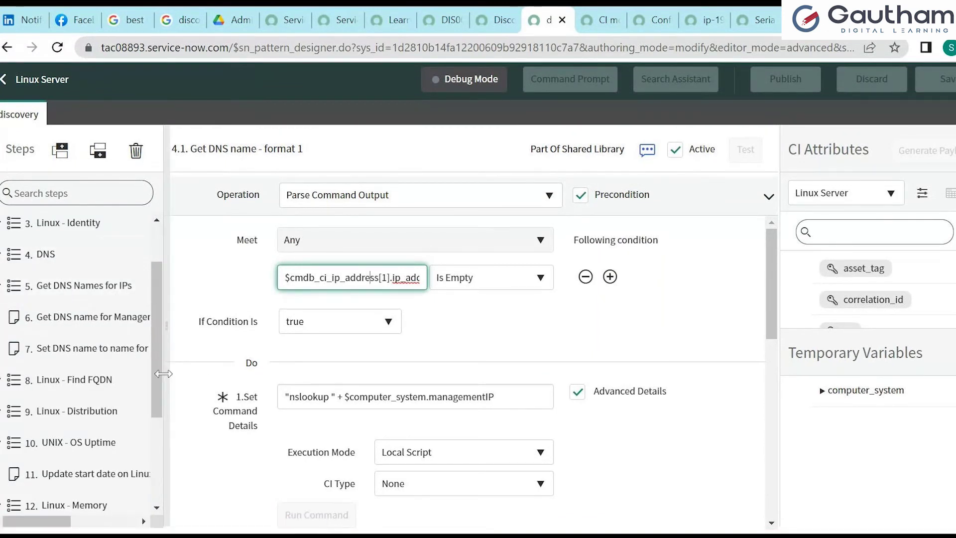
Widen the step list, open step 7 Set DNS name to name for Linux Server, and compare it with the configuration item names.
drag(164, 379, 235, 383)
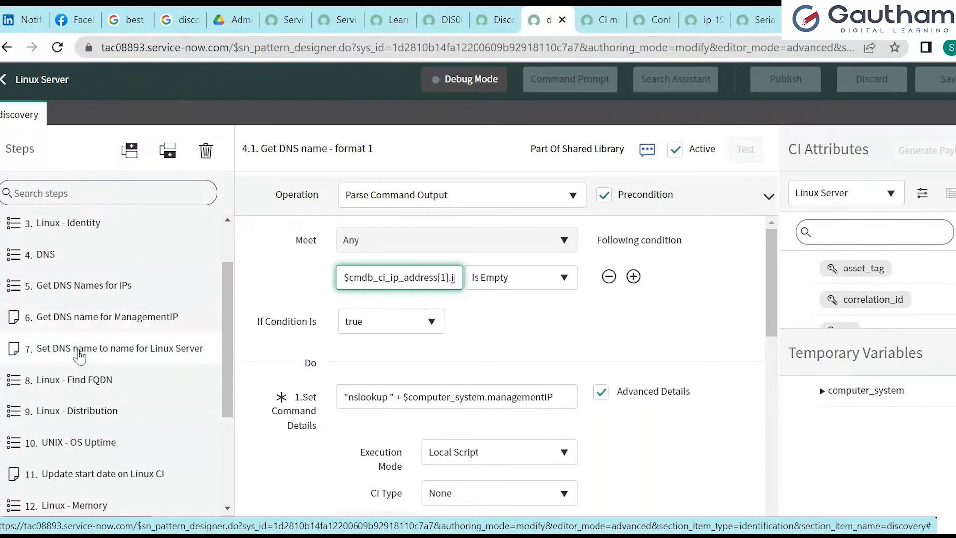
click(39, 357)
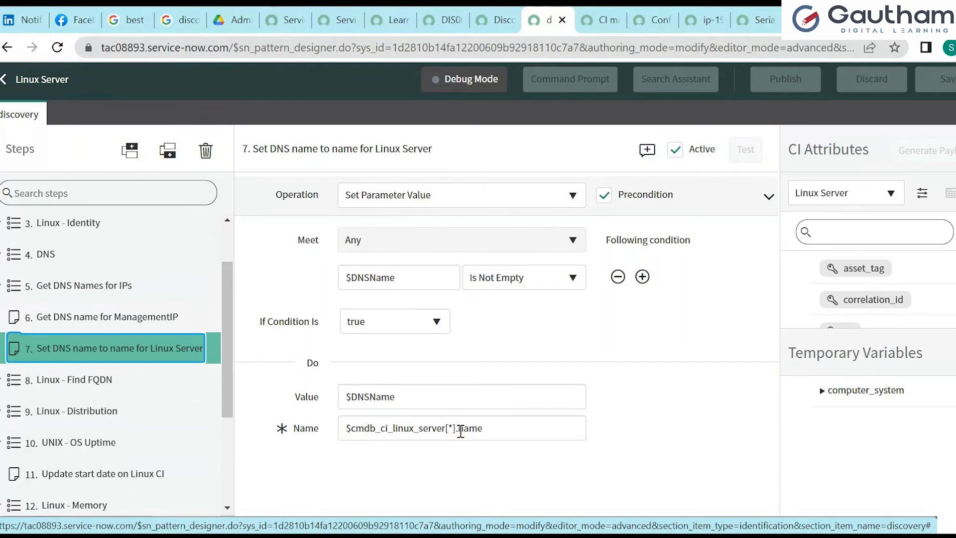
click(659, 22)
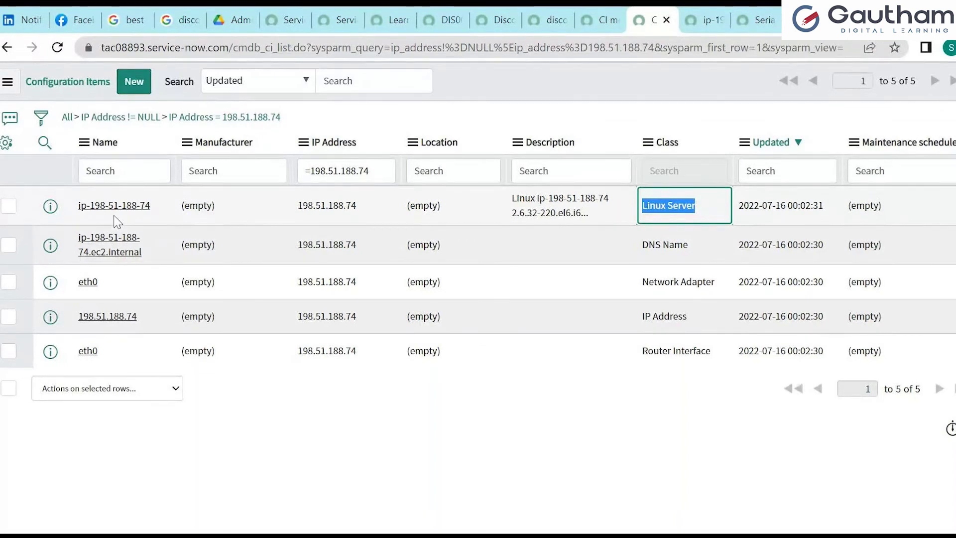
click(545, 20)
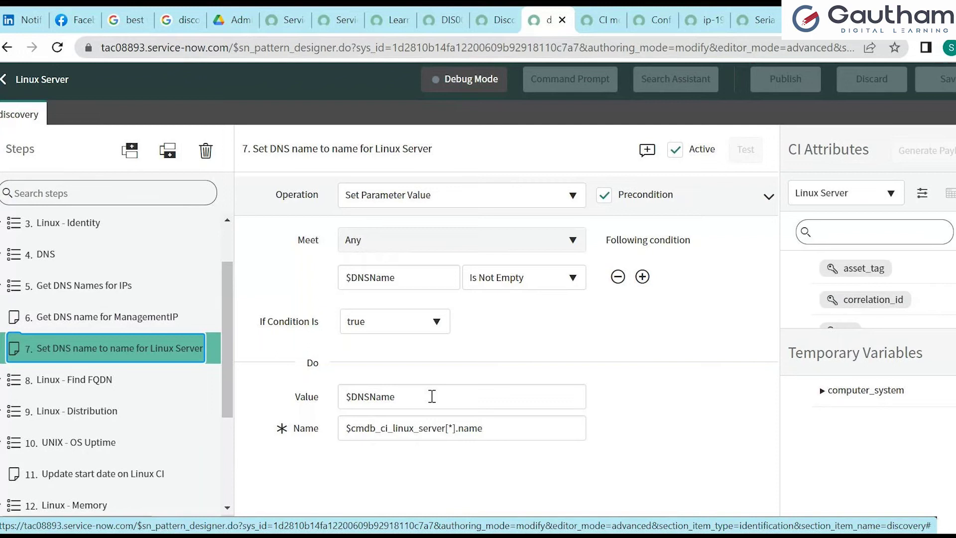
Expand Linux - Network ARP Tables, review sub-steps 14.3 and 14.2, and compare them with the configuration item classes.
scroll(227, 356, down, 1)
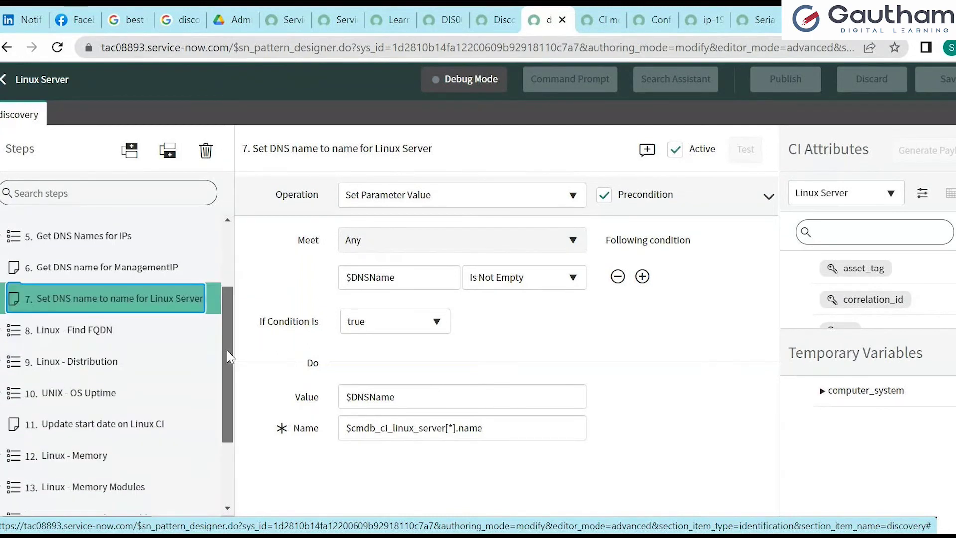
drag(228, 356, 226, 426)
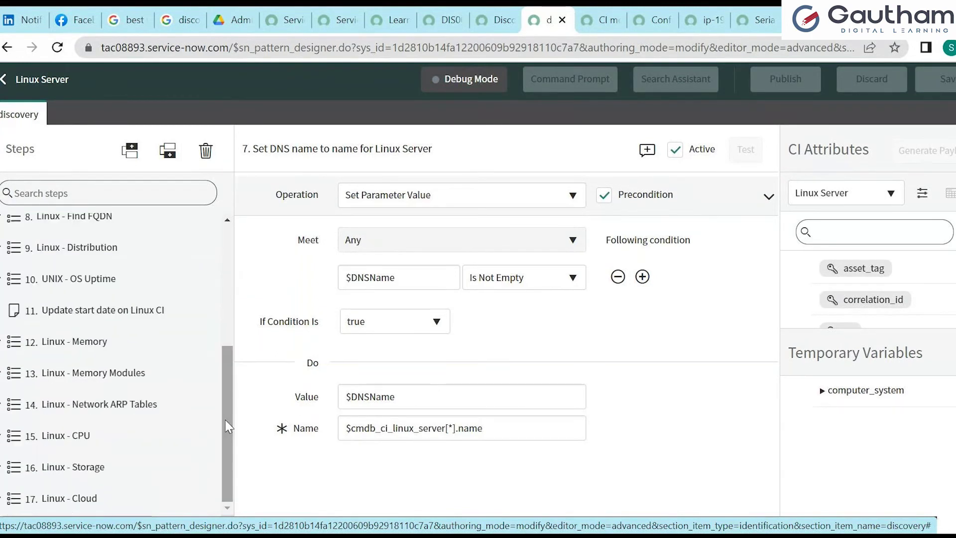
click(1, 406)
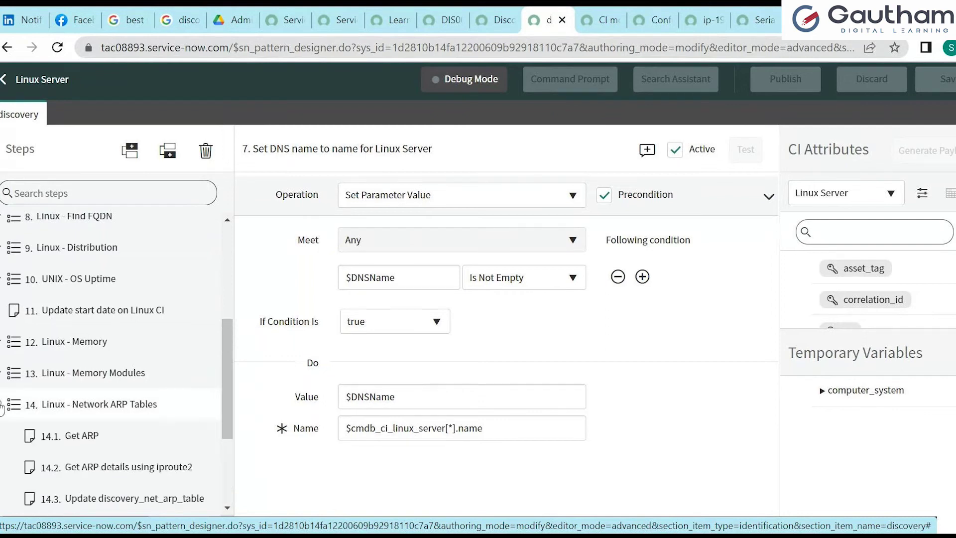
scroll(222, 381, down, 3)
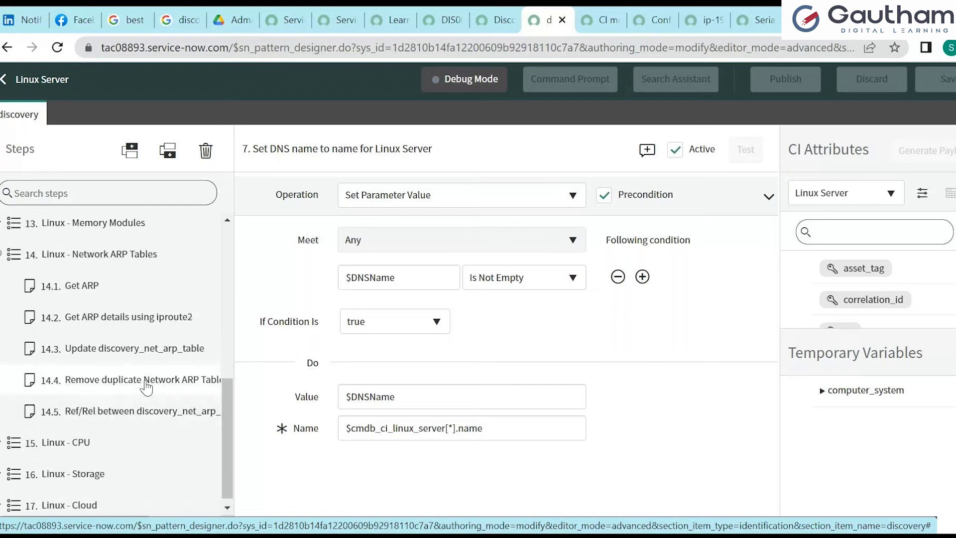
click(91, 352)
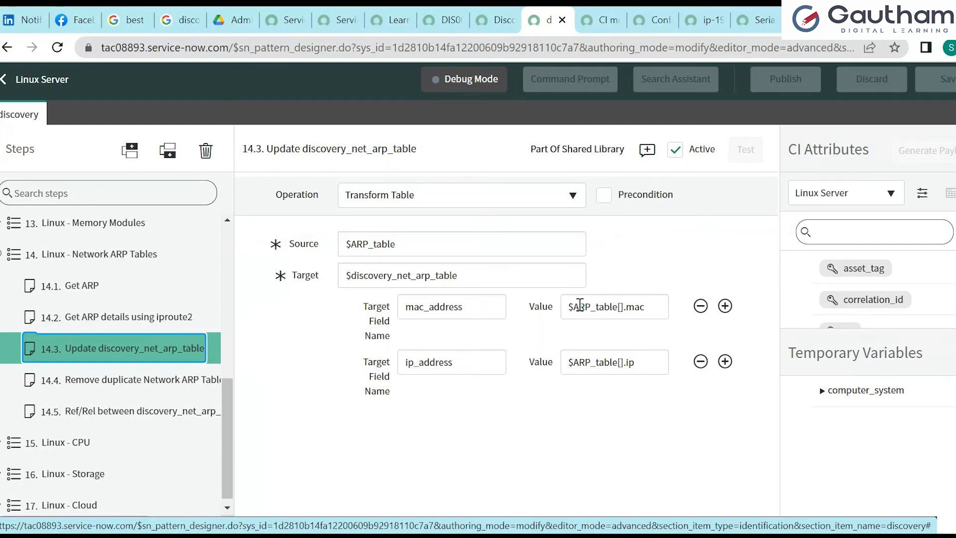
click(100, 319)
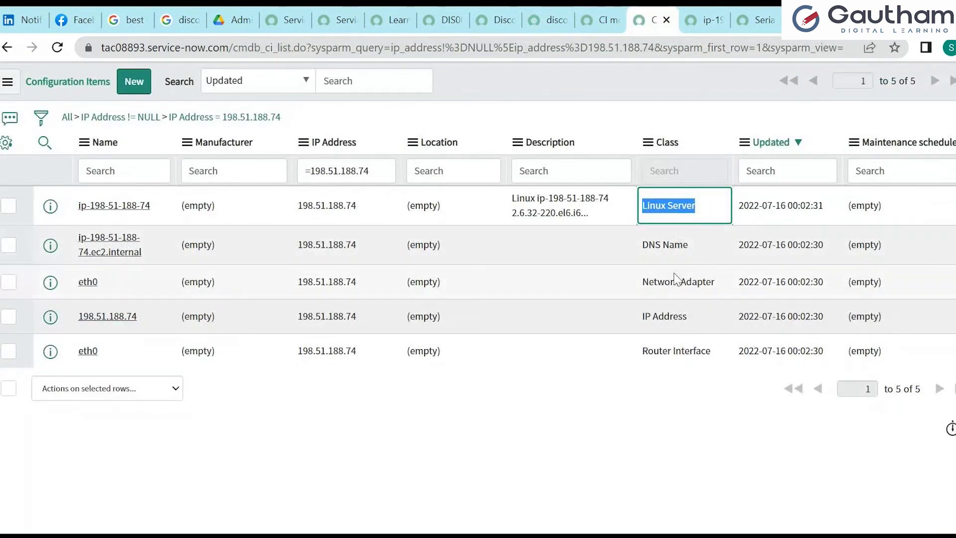
click(536, 28)
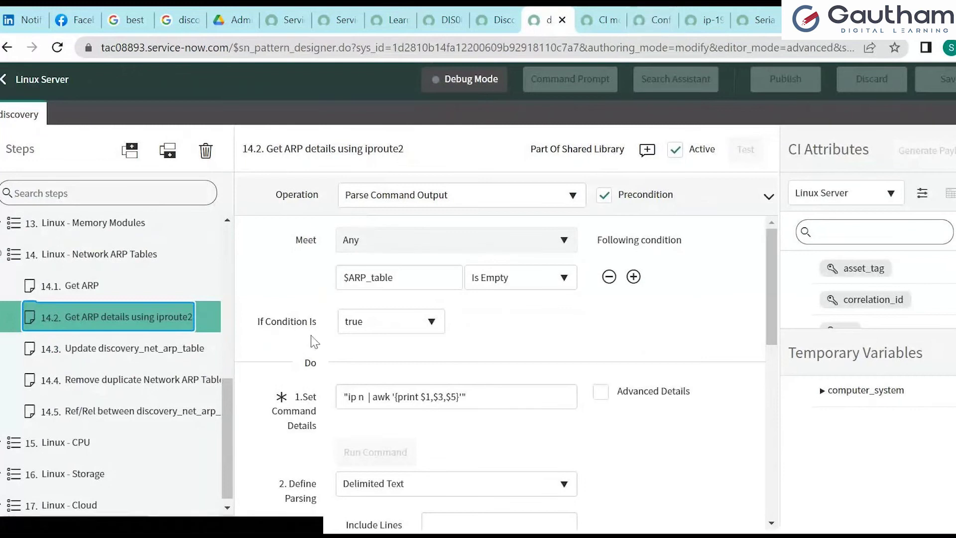
Expand the Linux - CPU and Linux - Storage steps and look through their sub-steps.
drag(228, 439, 230, 299)
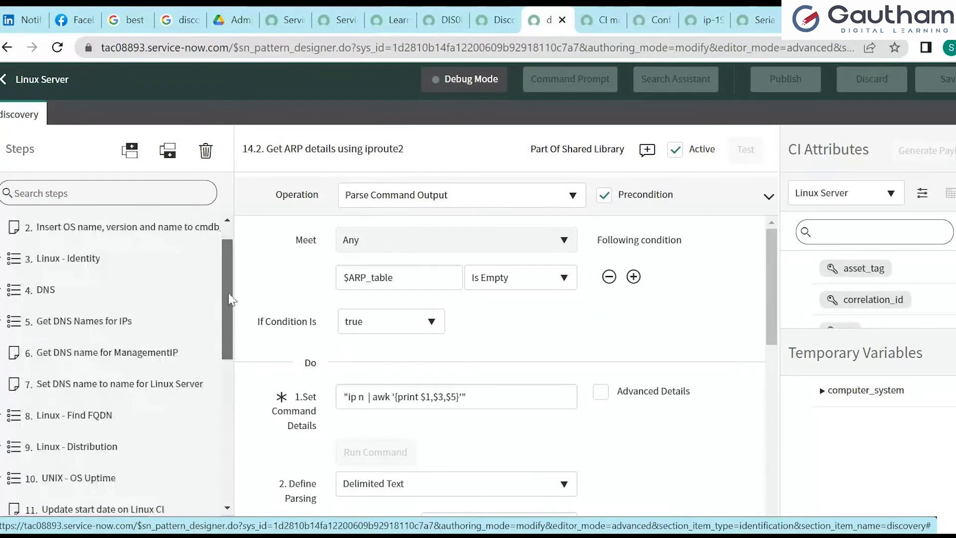
drag(227, 299, 222, 466)
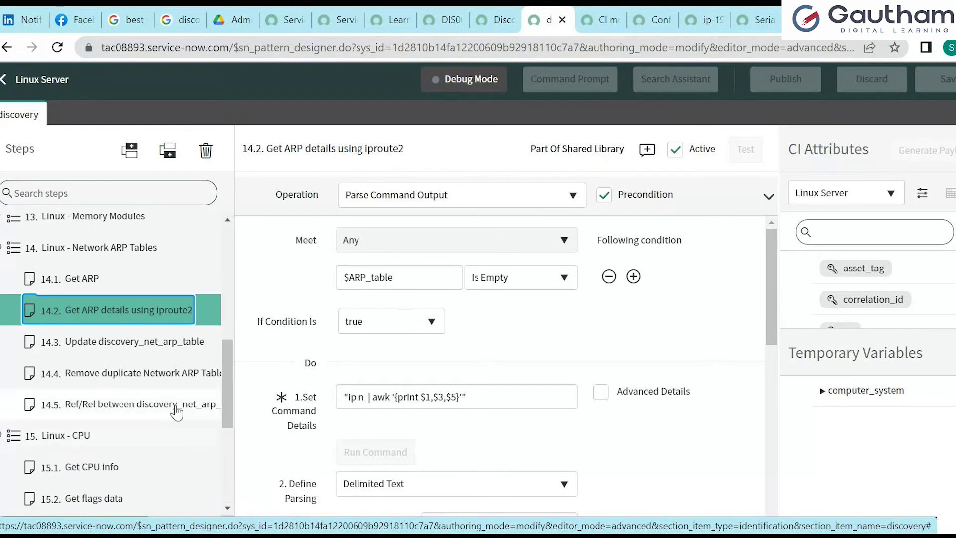
drag(226, 385, 223, 480)
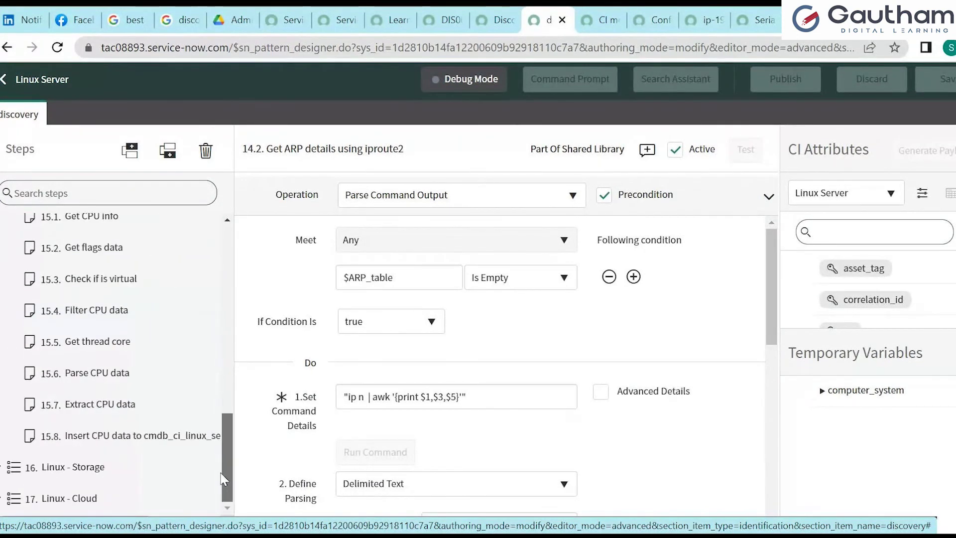
click(1, 467)
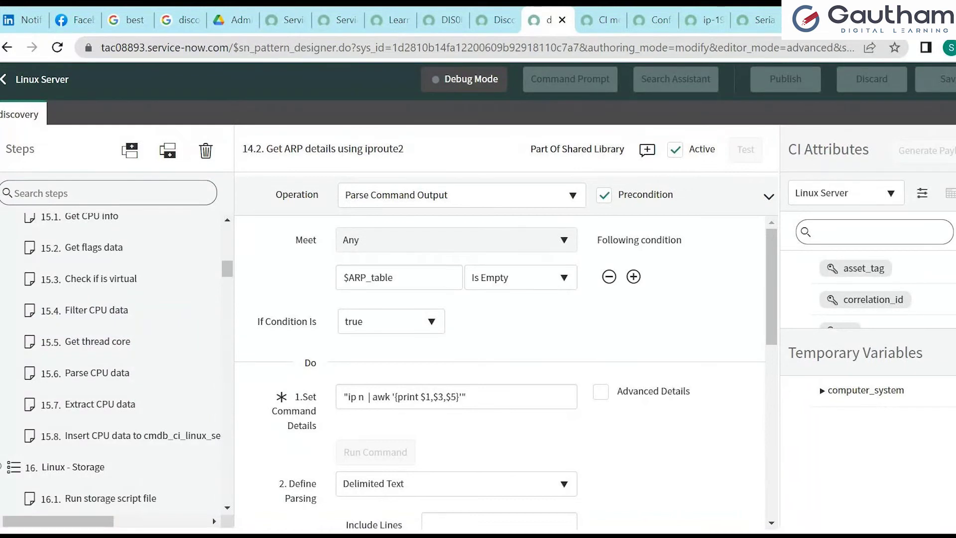
drag(226, 270, 145, 507)
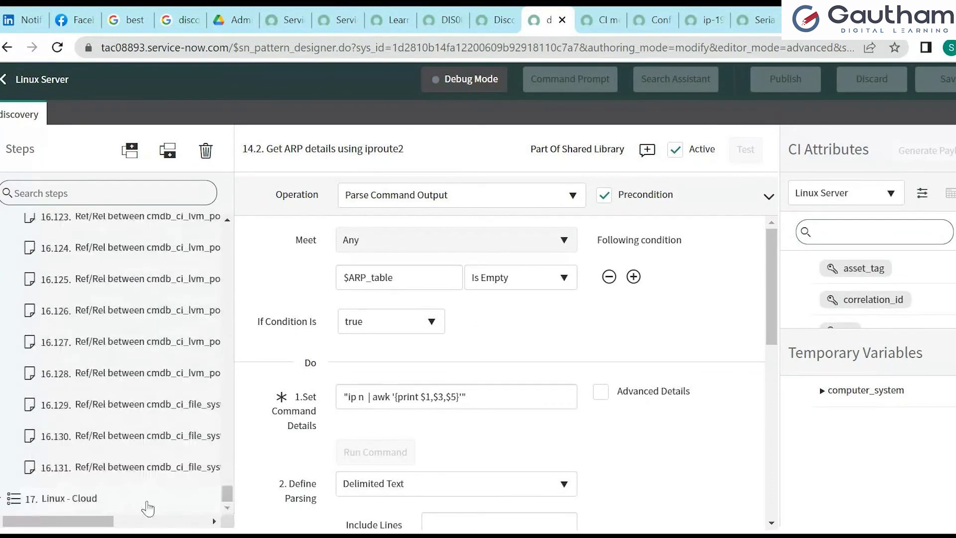
drag(230, 495, 229, 241)
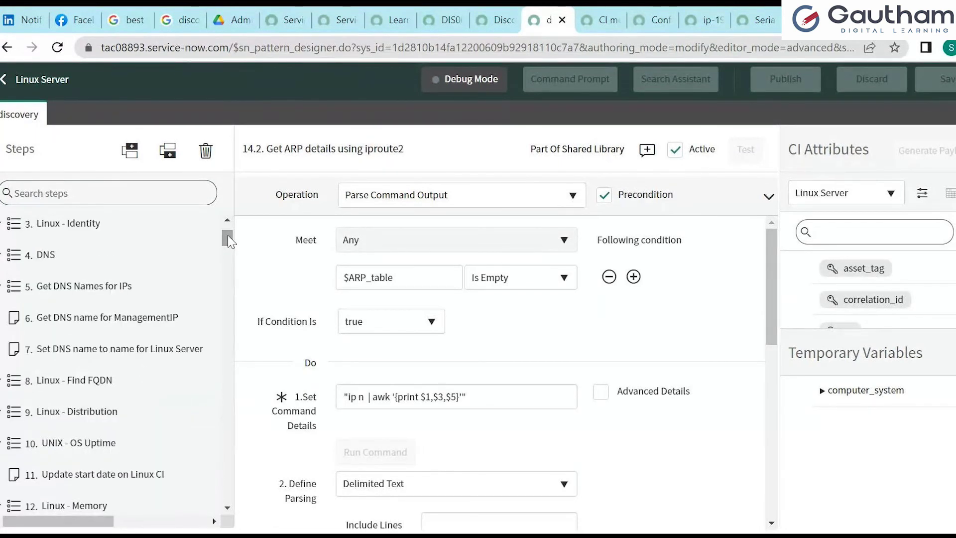
Expand the Linux - Identity step, and open step 2, which inserts OS name, version and name to cmdb_ci_linux_server.
click(127, 235)
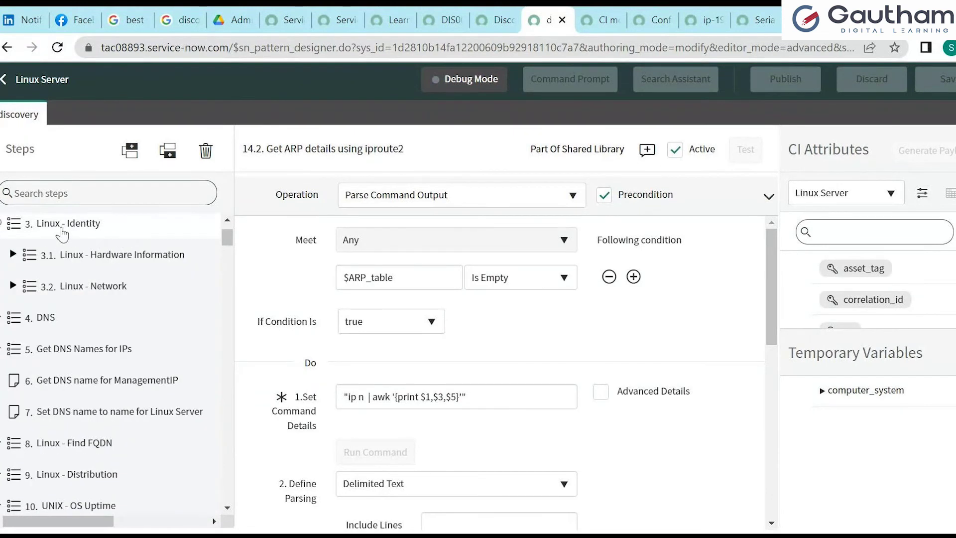
drag(228, 240, 226, 238)
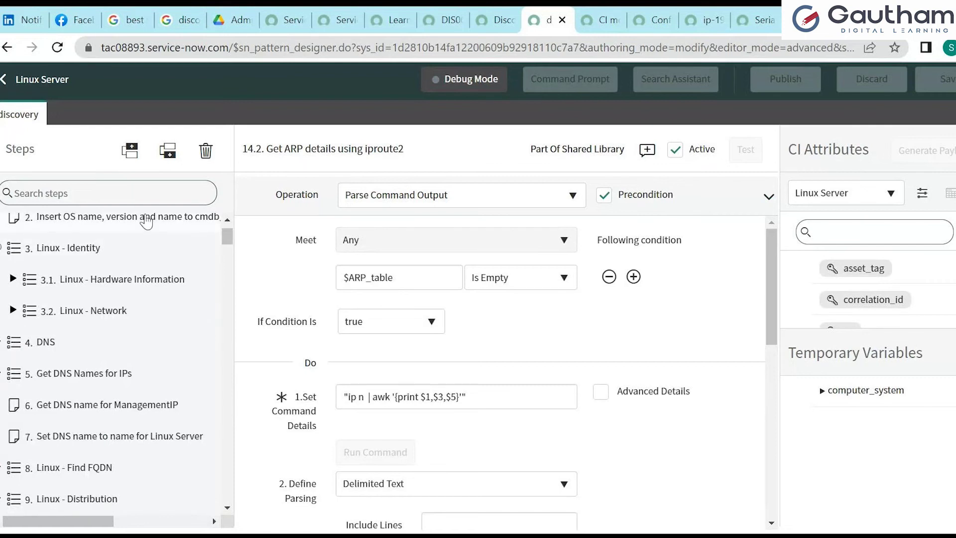
scroll(130, 221, up, 1)
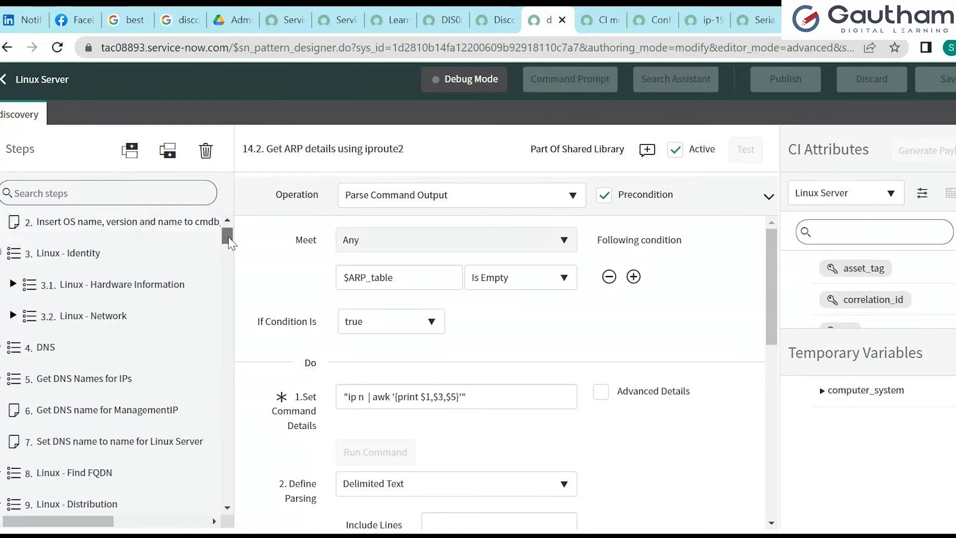
click(113, 230)
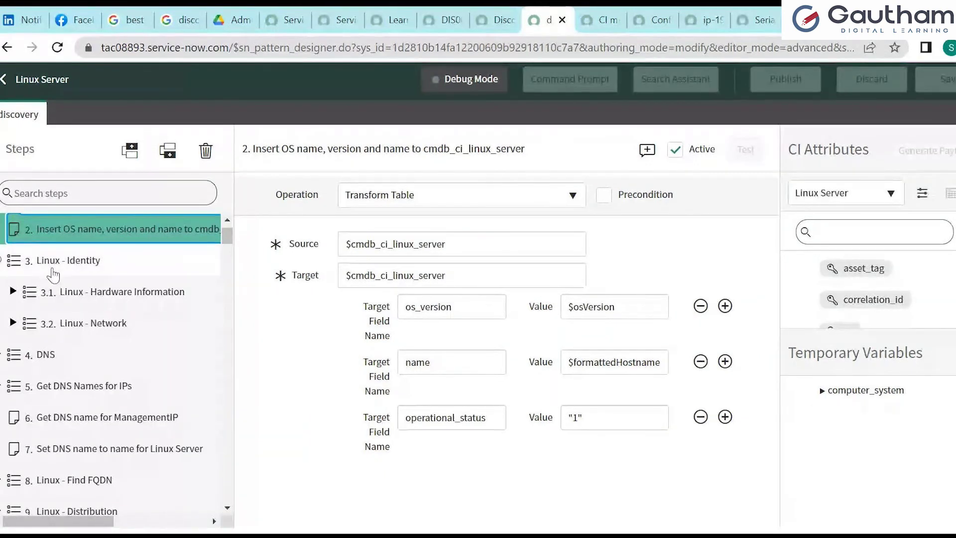
Expand Linux - Hardware Information under Linux - Identity, and open sub-step 3.1.21 Update cmdb_serial_number table.
click(100, 298)
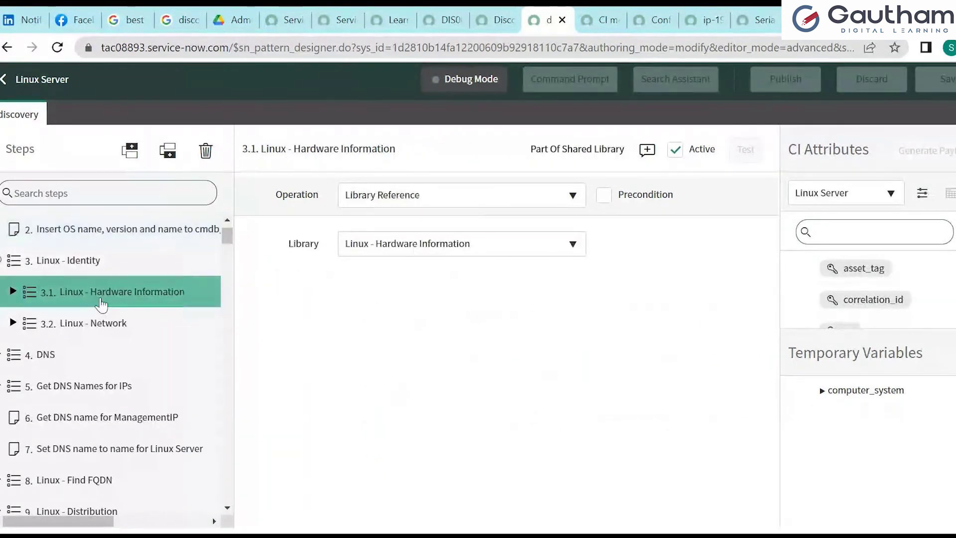
click(14, 293)
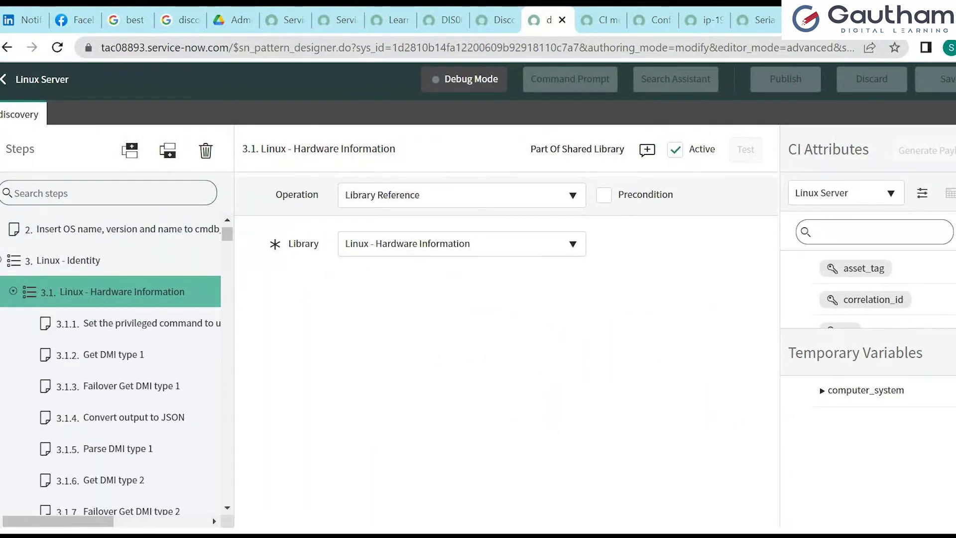
drag(229, 238, 228, 270)
scroll(175, 367, up, 3)
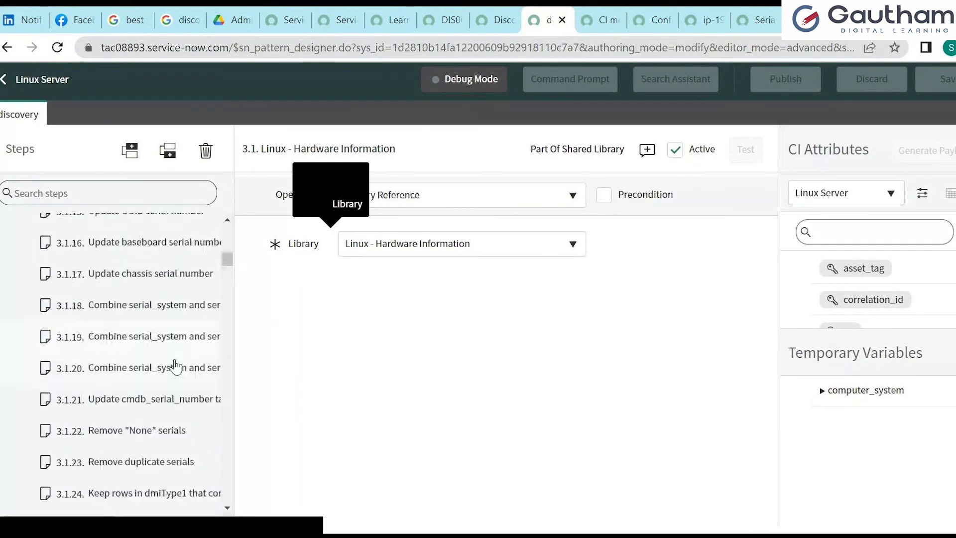
click(93, 400)
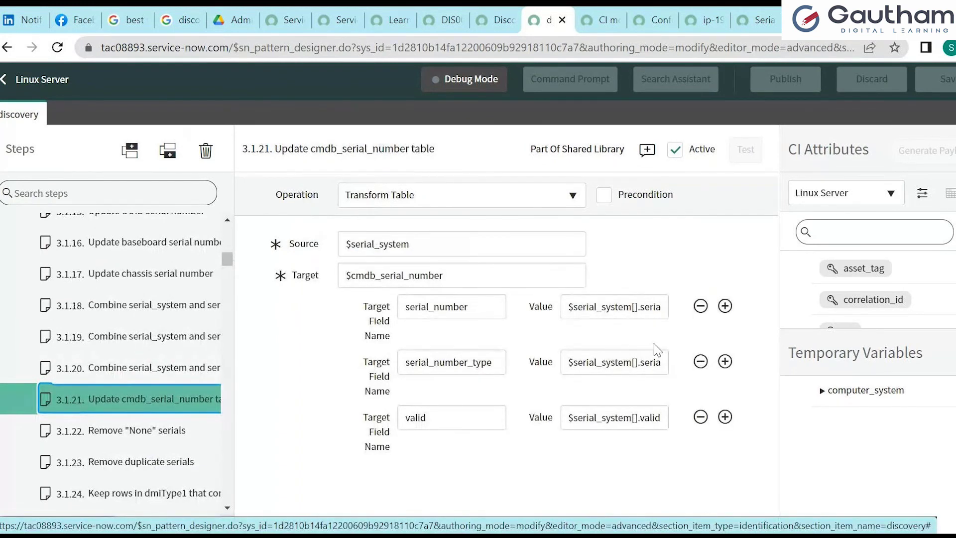
Check the target table of step 3.1.21, expand Linux - Network, and open sub-steps 3.2.11 Separate IPs and 3.2.15 Transform IP v4.
drag(445, 276, 345, 276)
drag(228, 258, 230, 279)
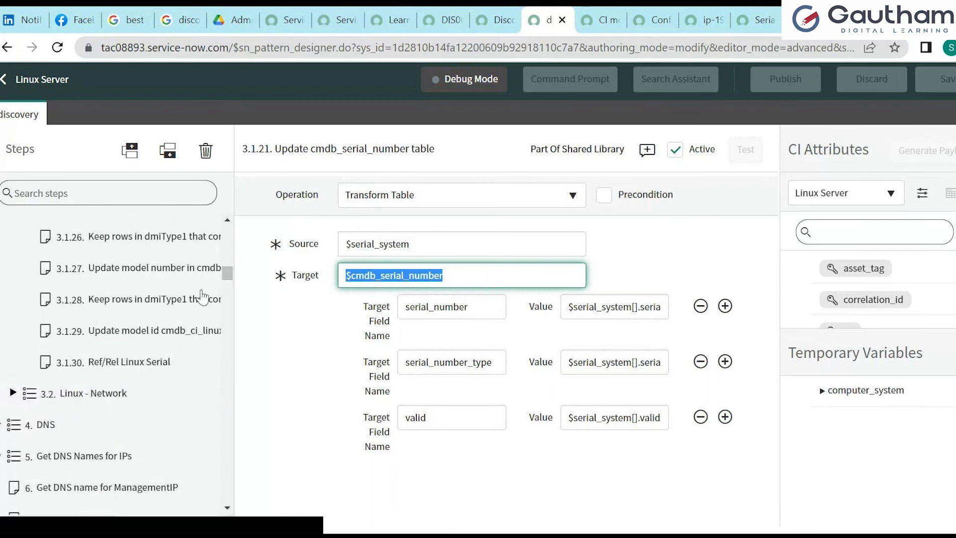
click(11, 394)
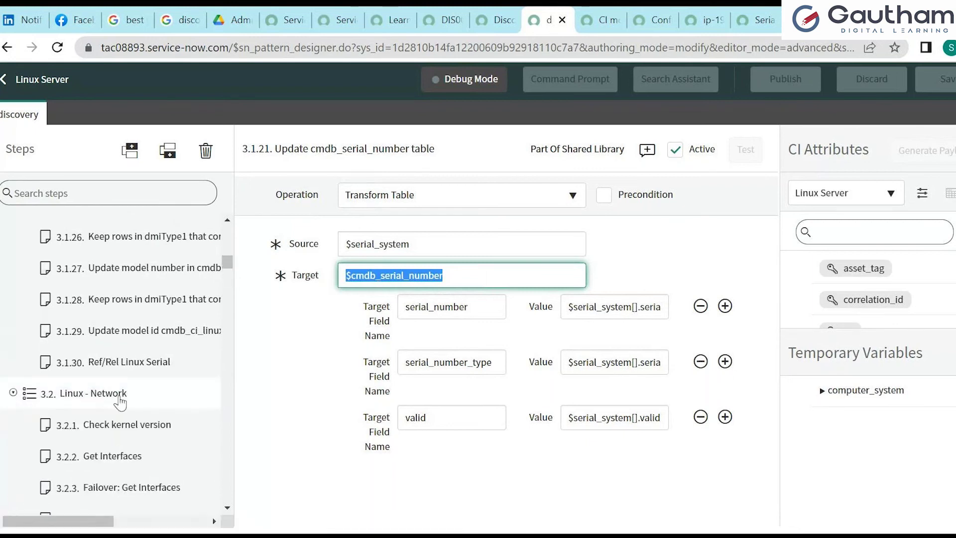
drag(227, 264, 229, 282)
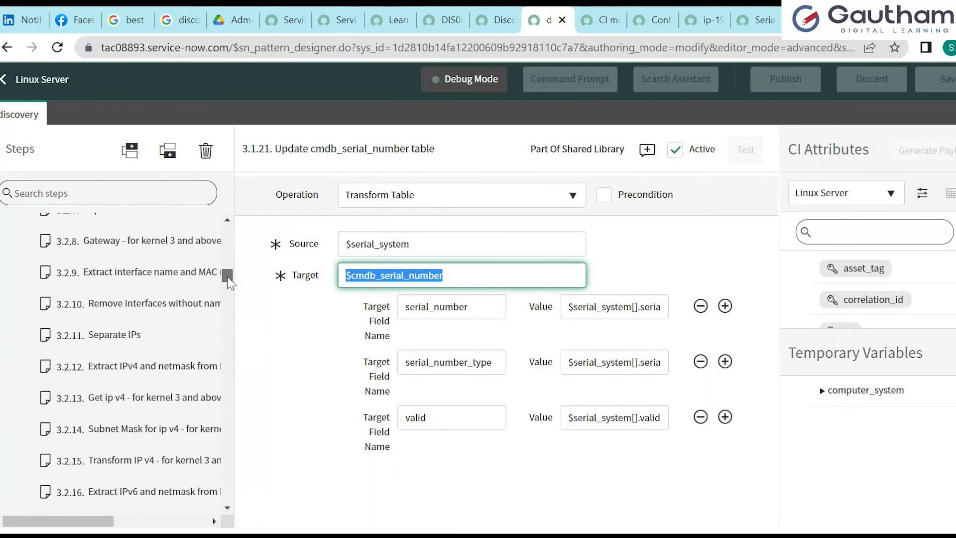
click(96, 343)
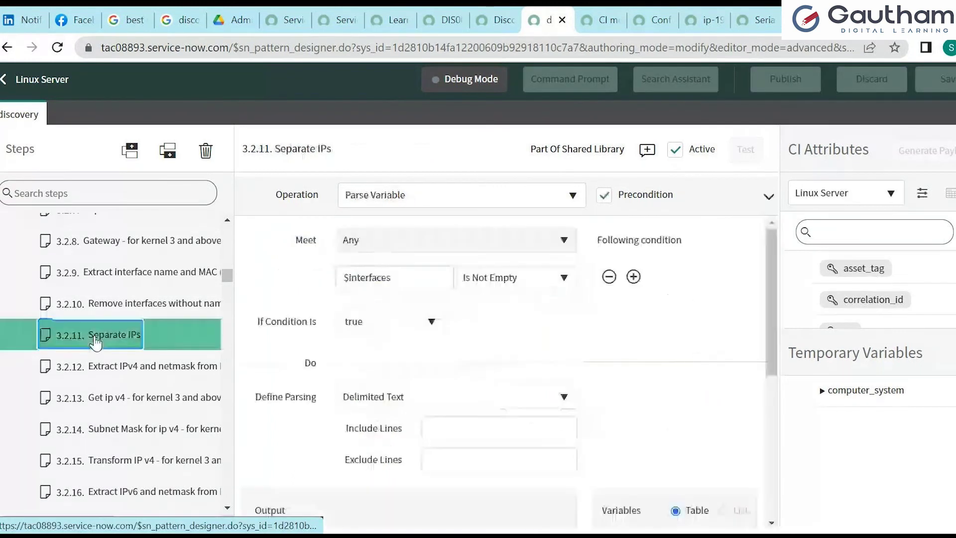
click(100, 464)
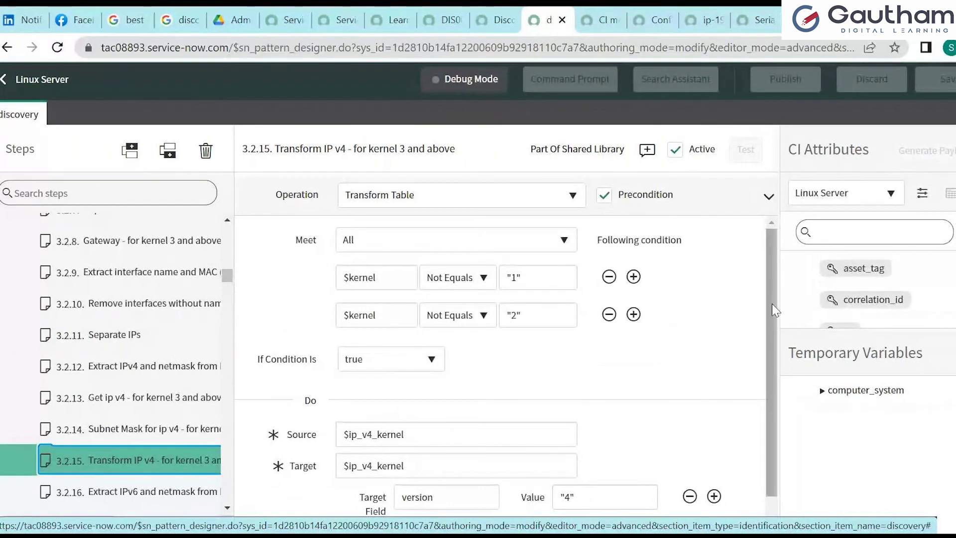
scroll(498, 349, down, 1)
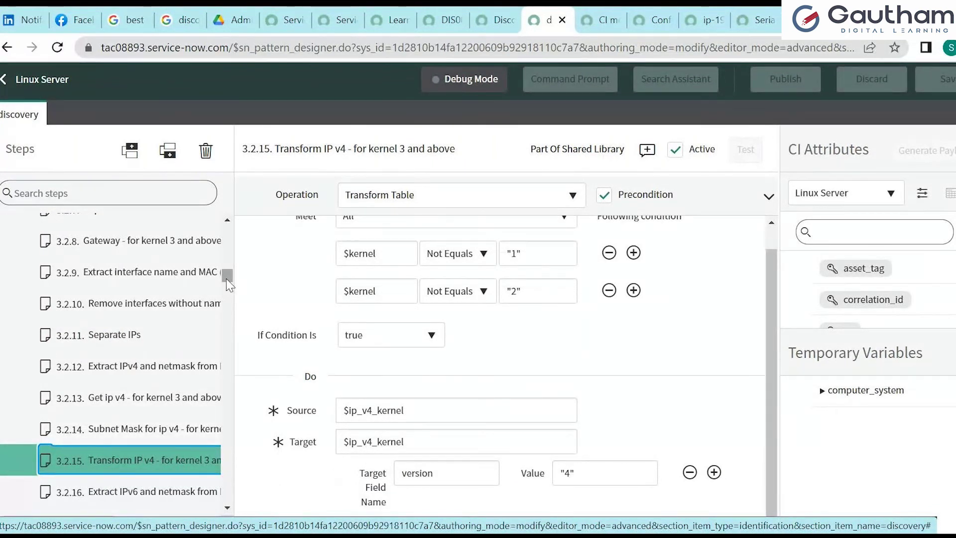
Return to the configuration items list for IP address 198.51.188.74 and review the classes of its records.
click(602, 20)
click(640, 19)
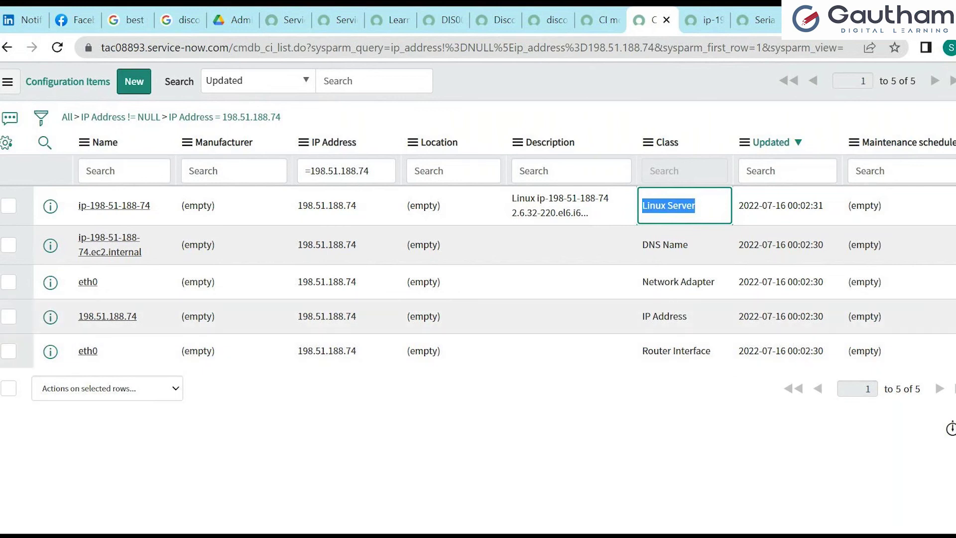
click(573, 449)
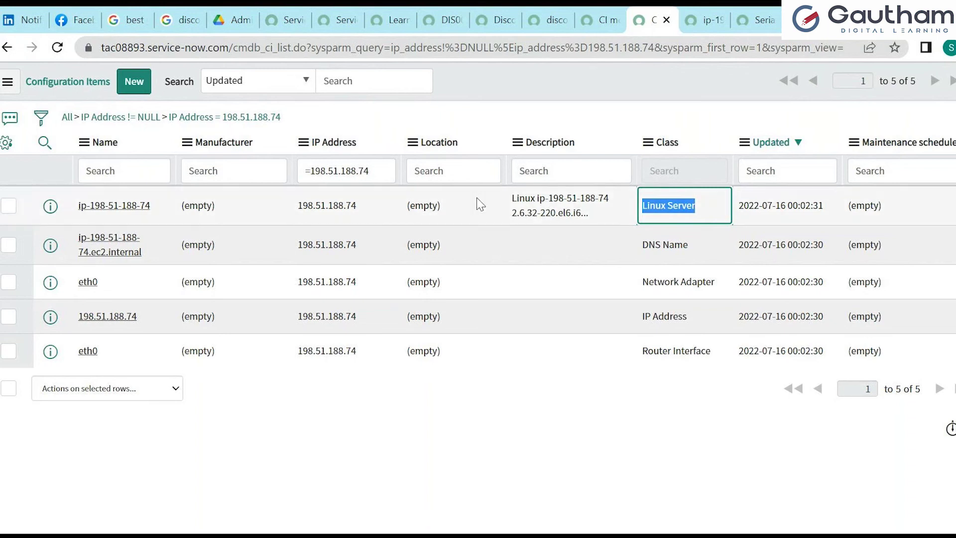
Remove the Linux Server name filter from the Discovery Patterns list and look through all patterns with their CI types and pattern types.
click(504, 21)
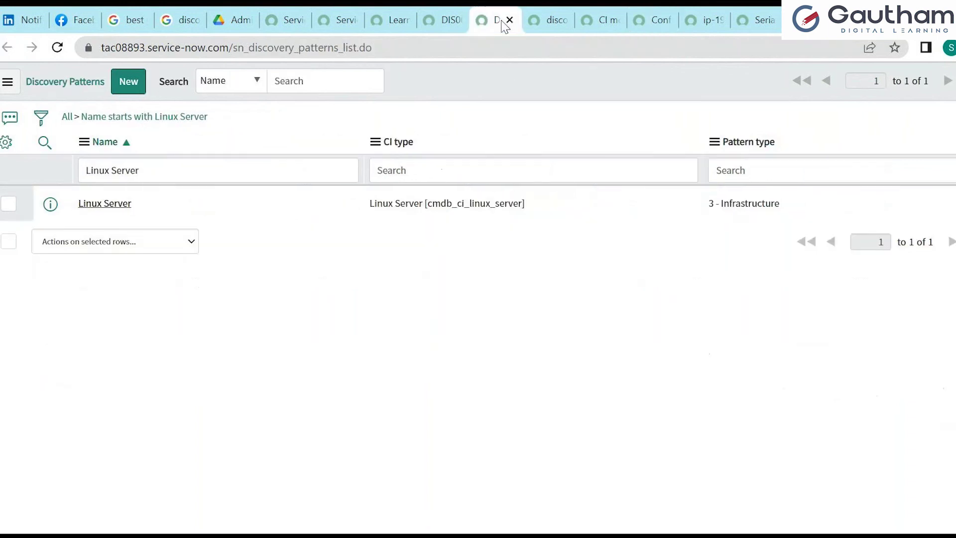
click(67, 116)
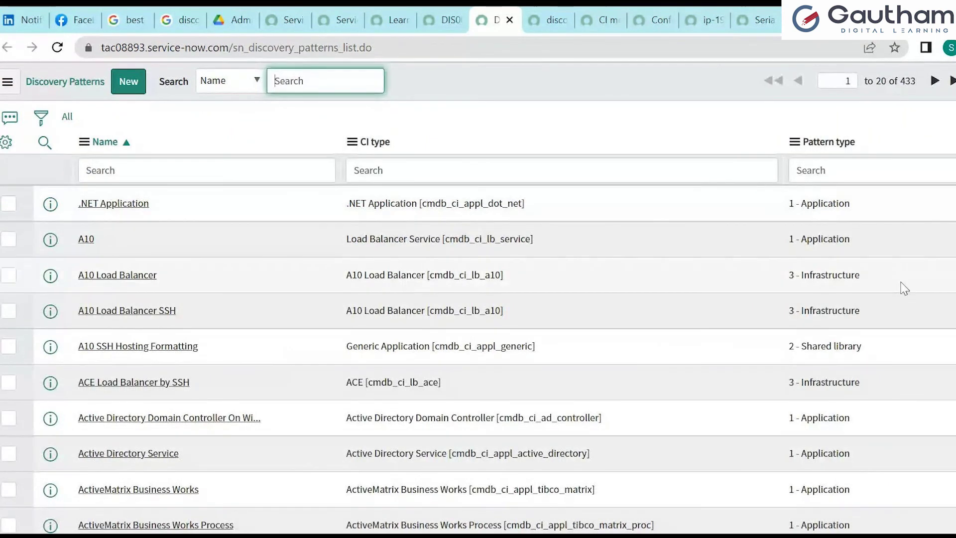
click(325, 81)
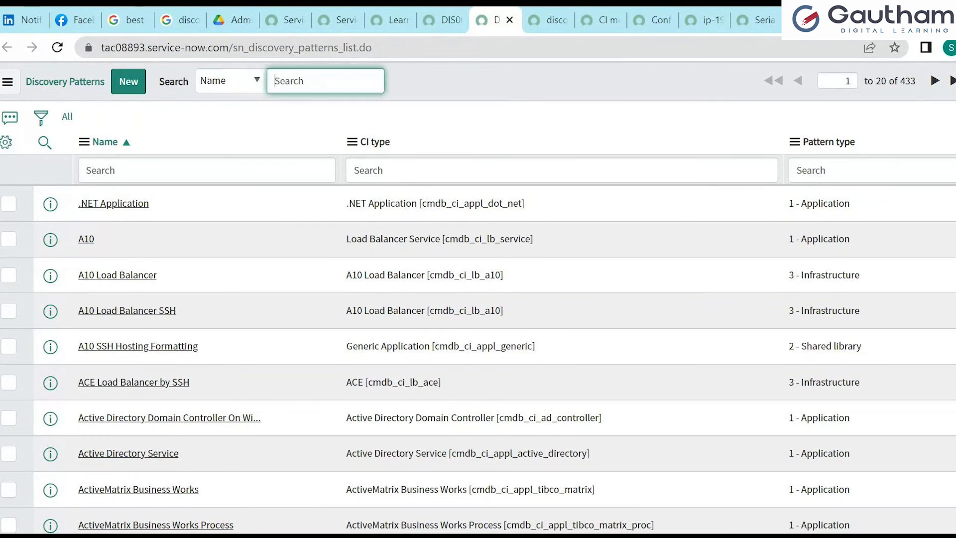
scroll(479, 299, down, 3)
scroll(478, 299, down, 4)
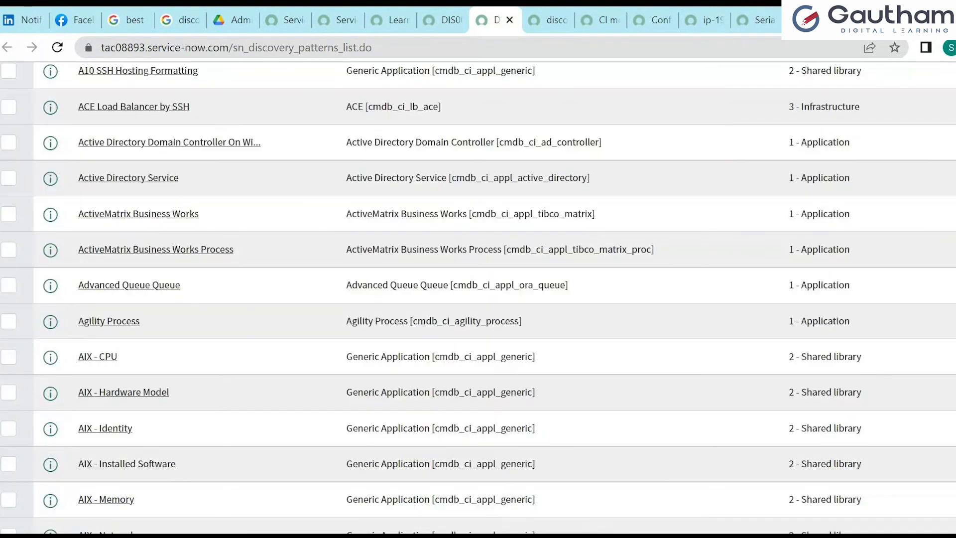
scroll(479, 299, up, 7)
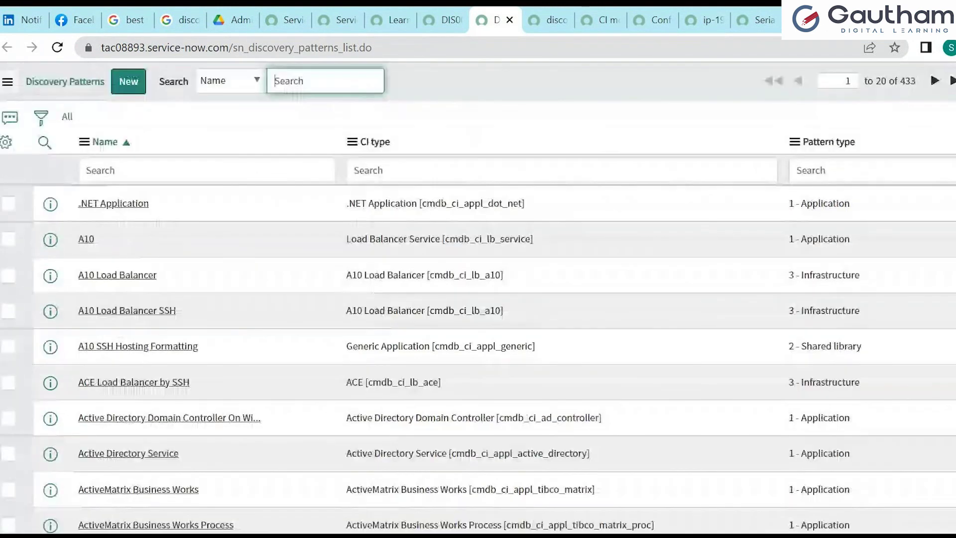